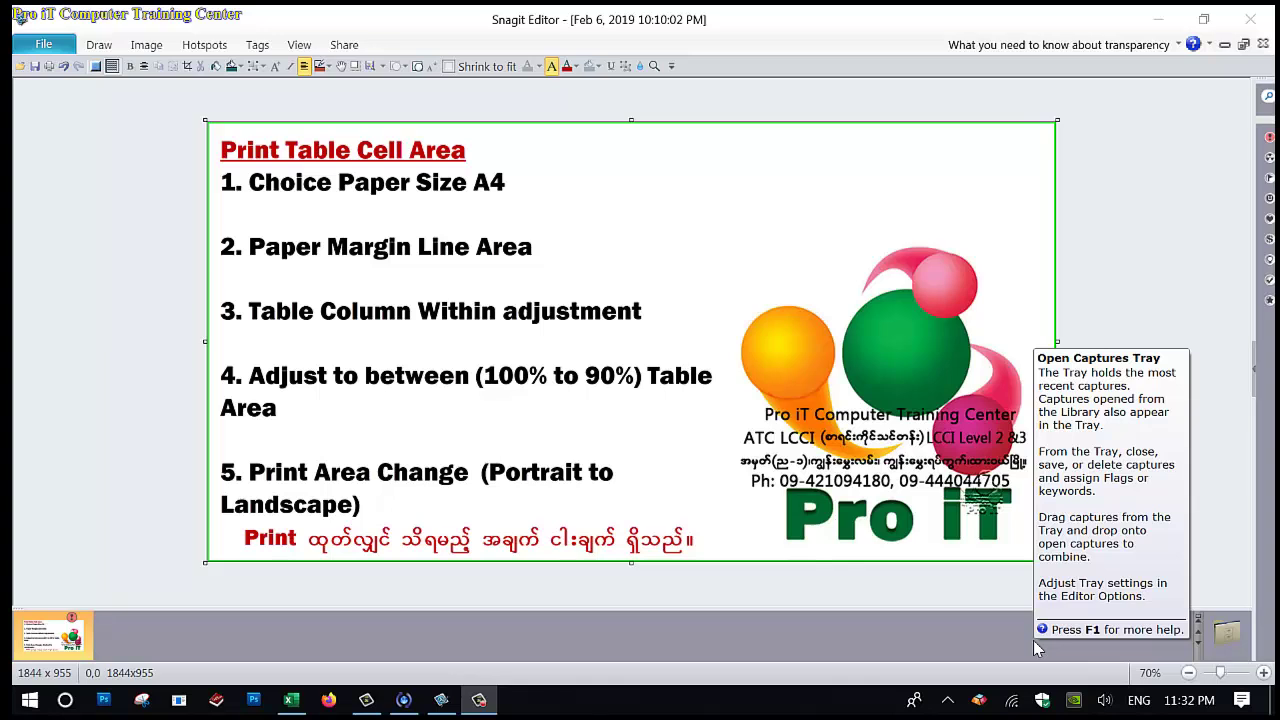
# Step: Select and deselect the Pro iT logo and another object on the lesson slide
pyautogui.click(925, 542)
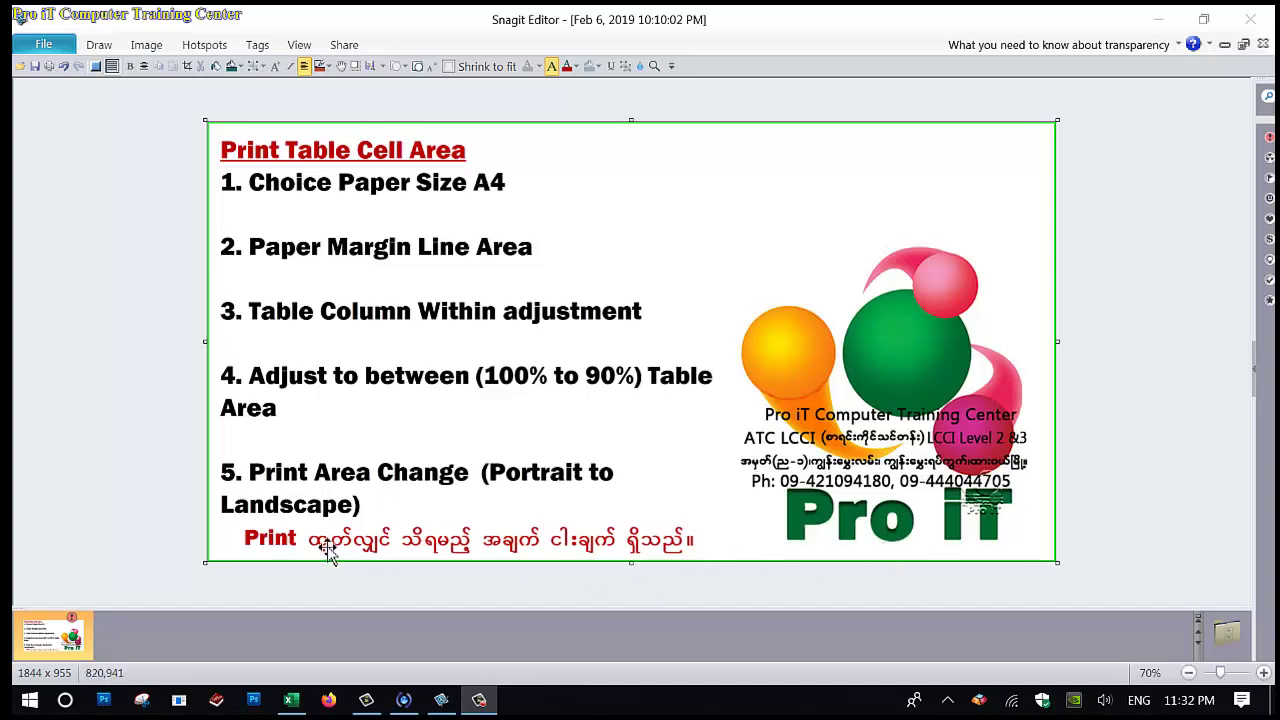
pyautogui.click(477, 575)
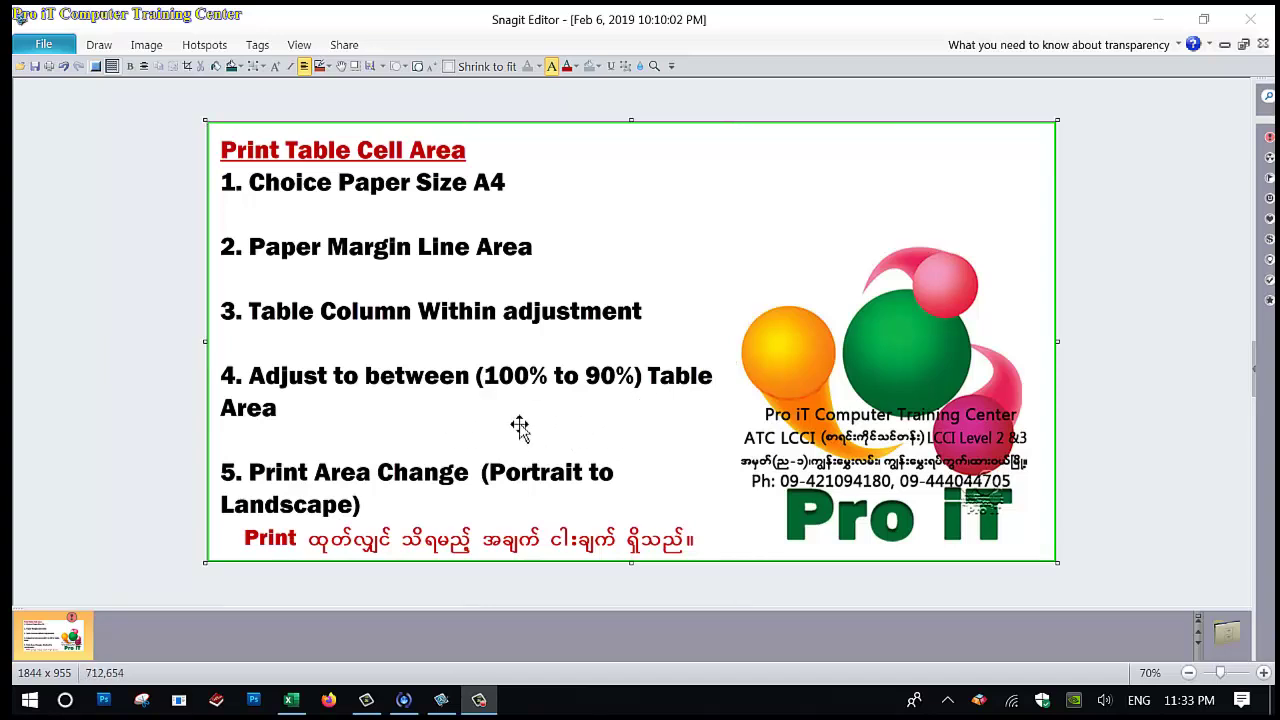
pyautogui.click(625, 408)
# Step: Switch to the Books workbook and choose A4 under Page Layout > Size
pyautogui.click(291, 700)
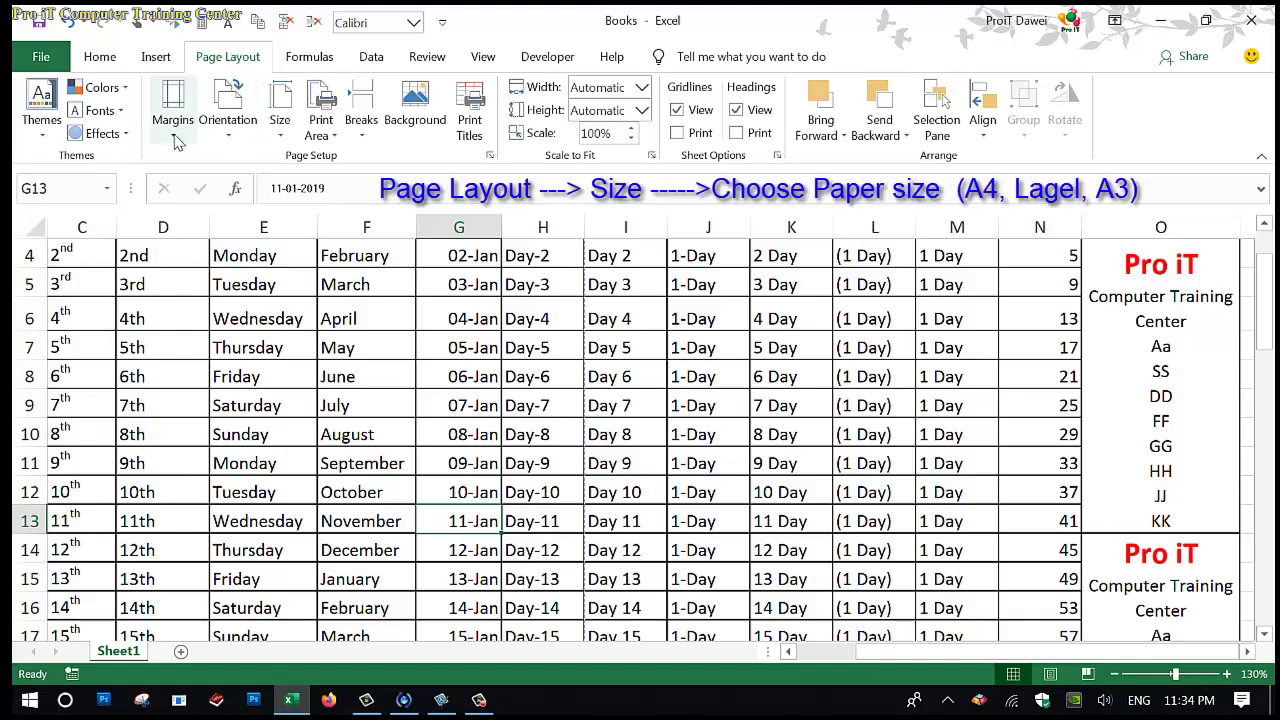
pyautogui.click(279, 138)
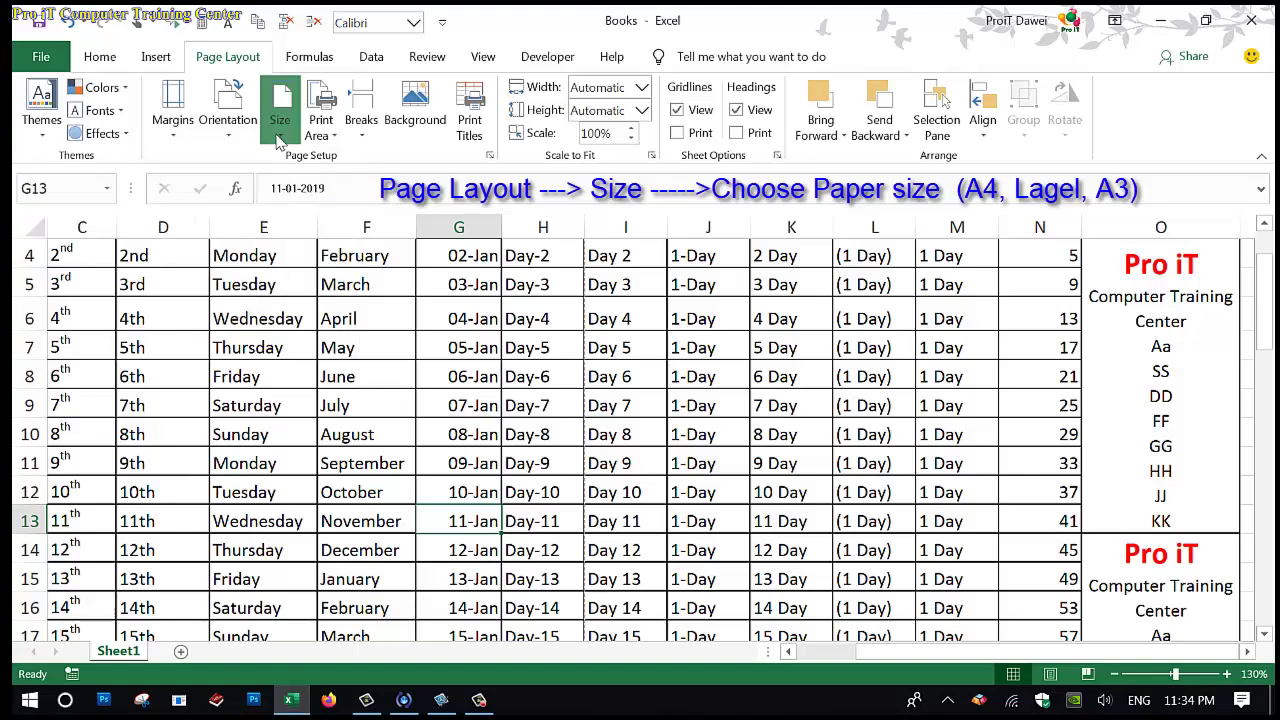
pyautogui.click(94, 56)
pyautogui.click(98, 57)
pyautogui.click(226, 58)
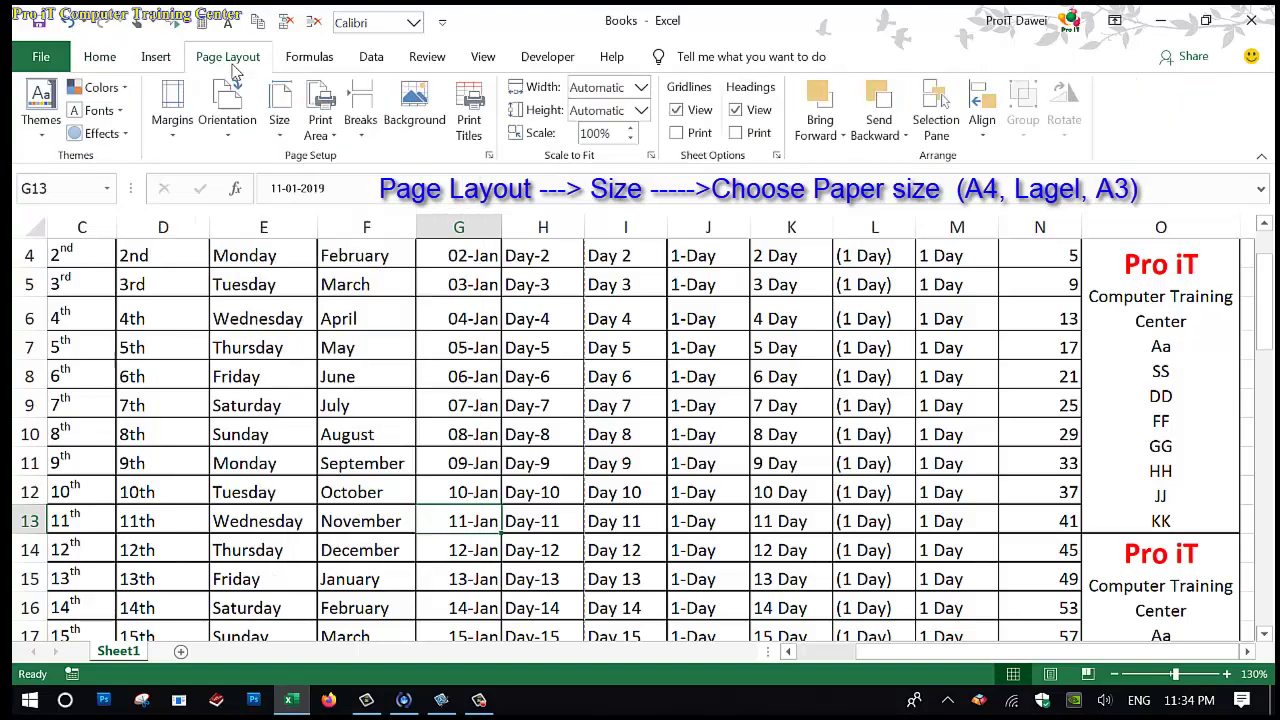
pyautogui.click(282, 136)
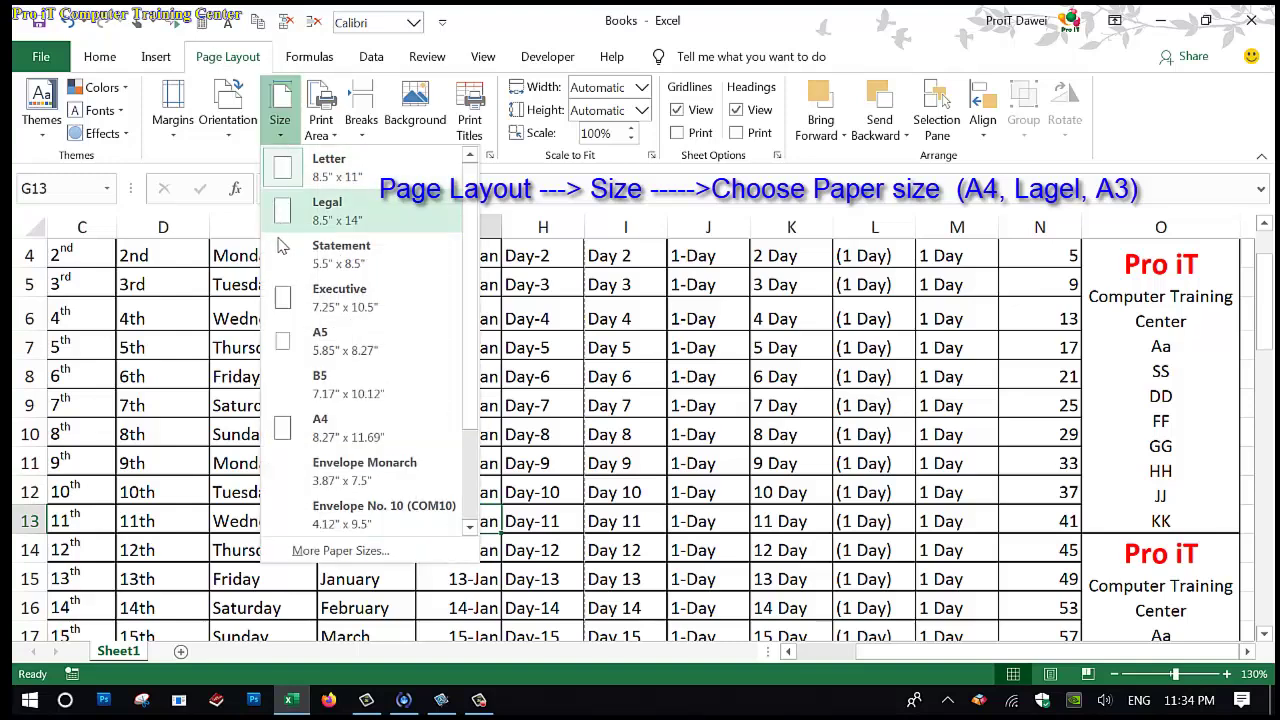
pyautogui.click(301, 427)
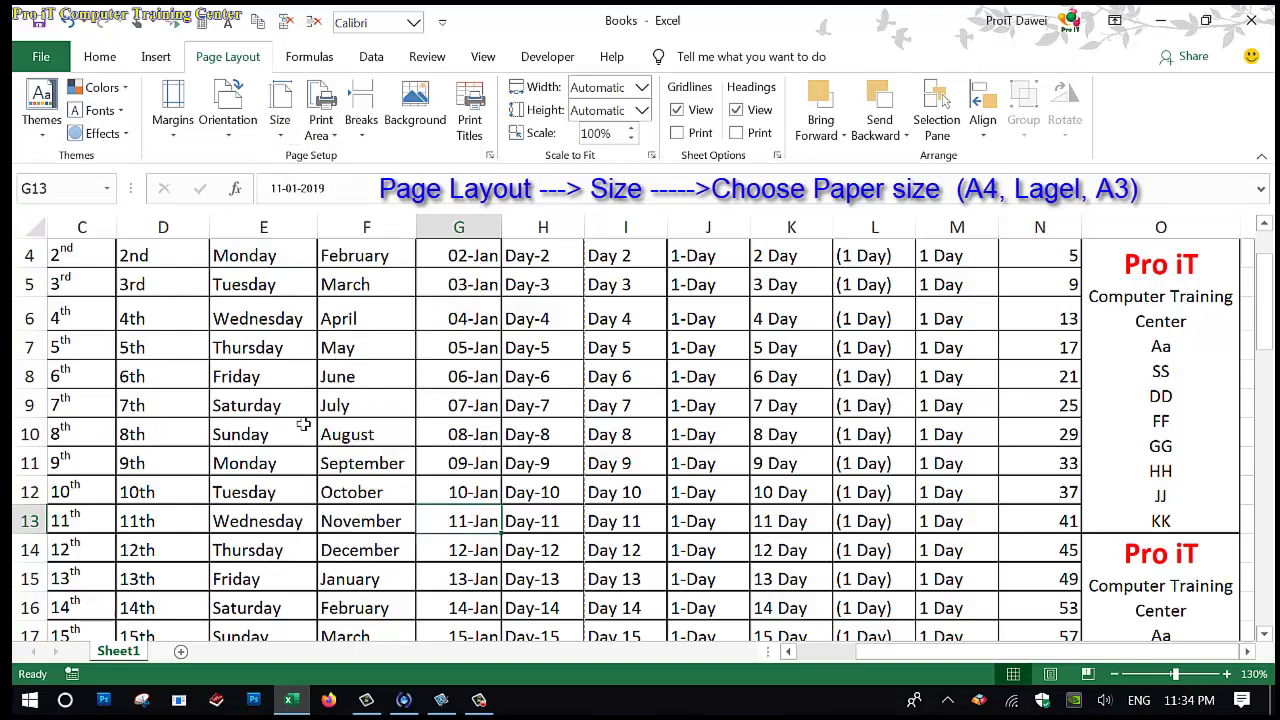
pyautogui.scroll(1, 310, 430)
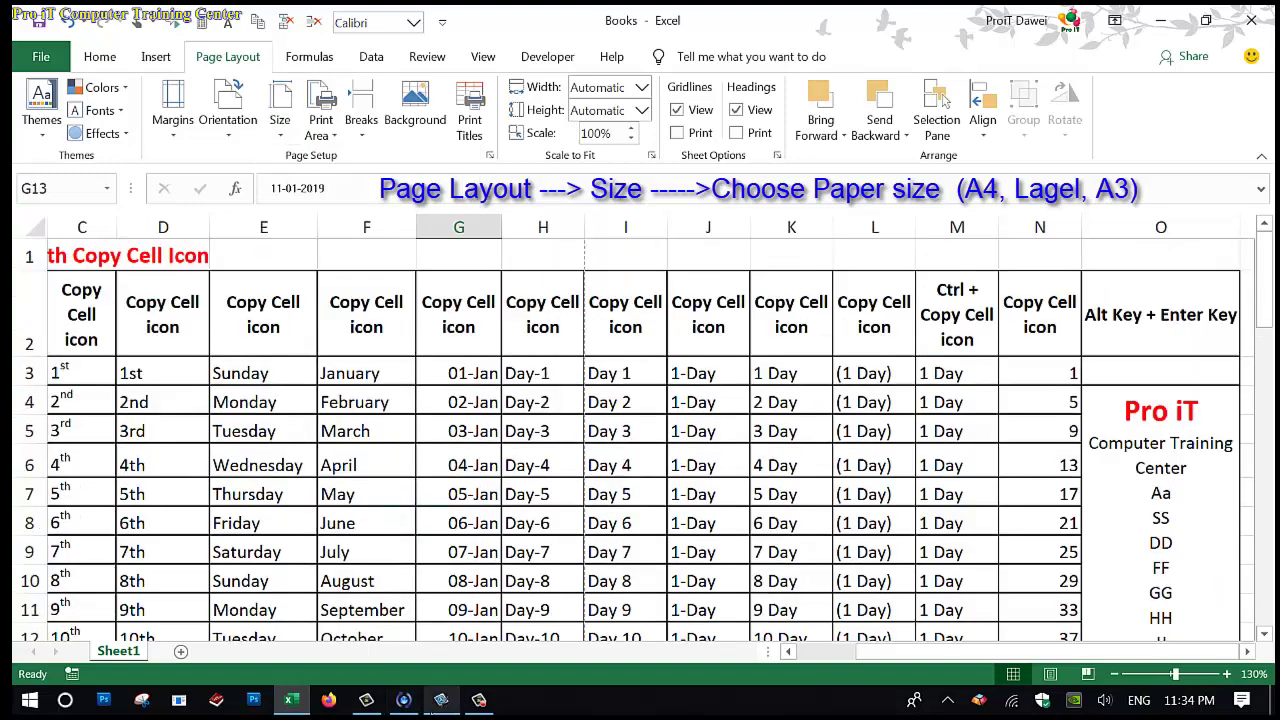
pyautogui.click(441, 703)
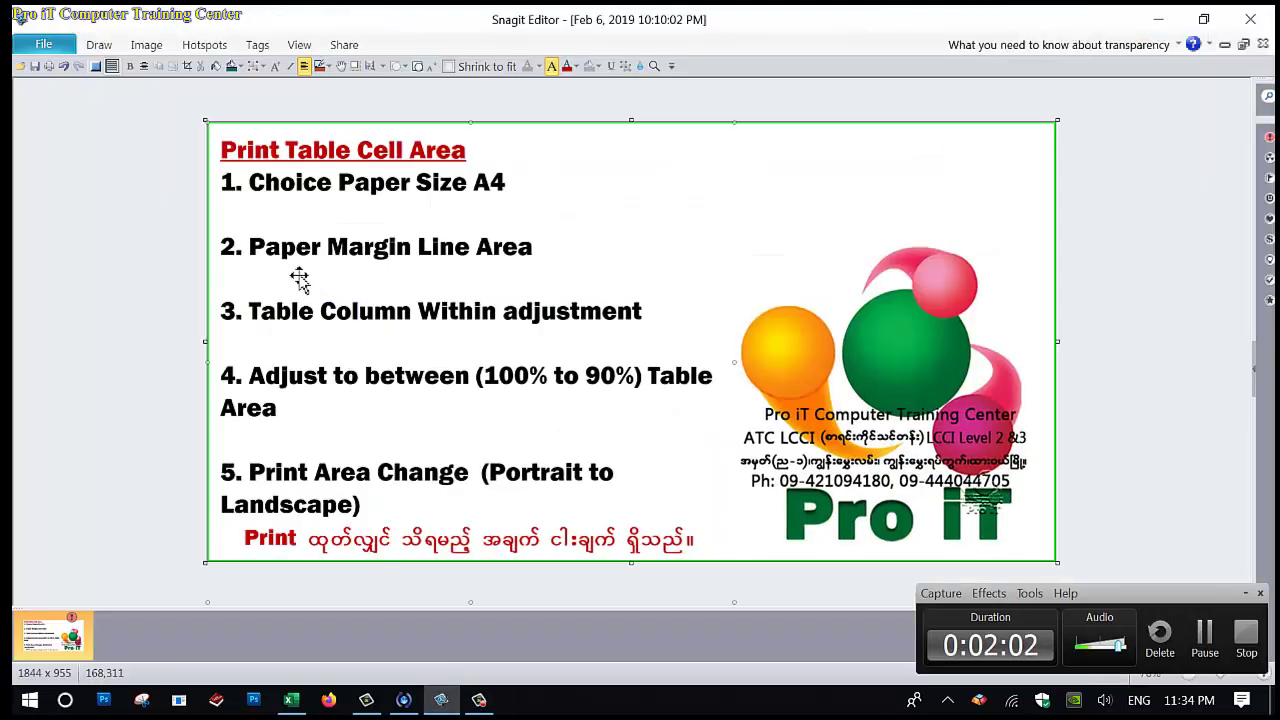
# Step: Back in Excel, keep the Page Layout ribbon permanently shown
pyautogui.click(433, 705)
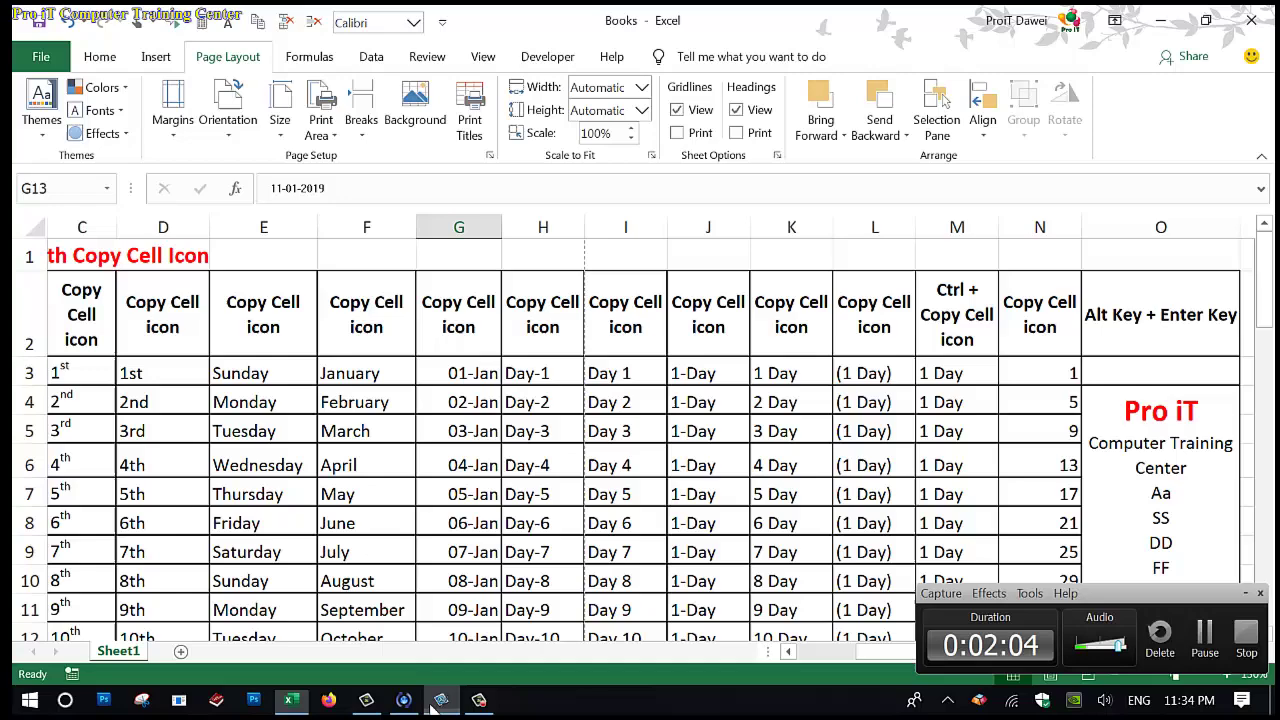
pyautogui.doubleClick(218, 60)
pyautogui.click(228, 62)
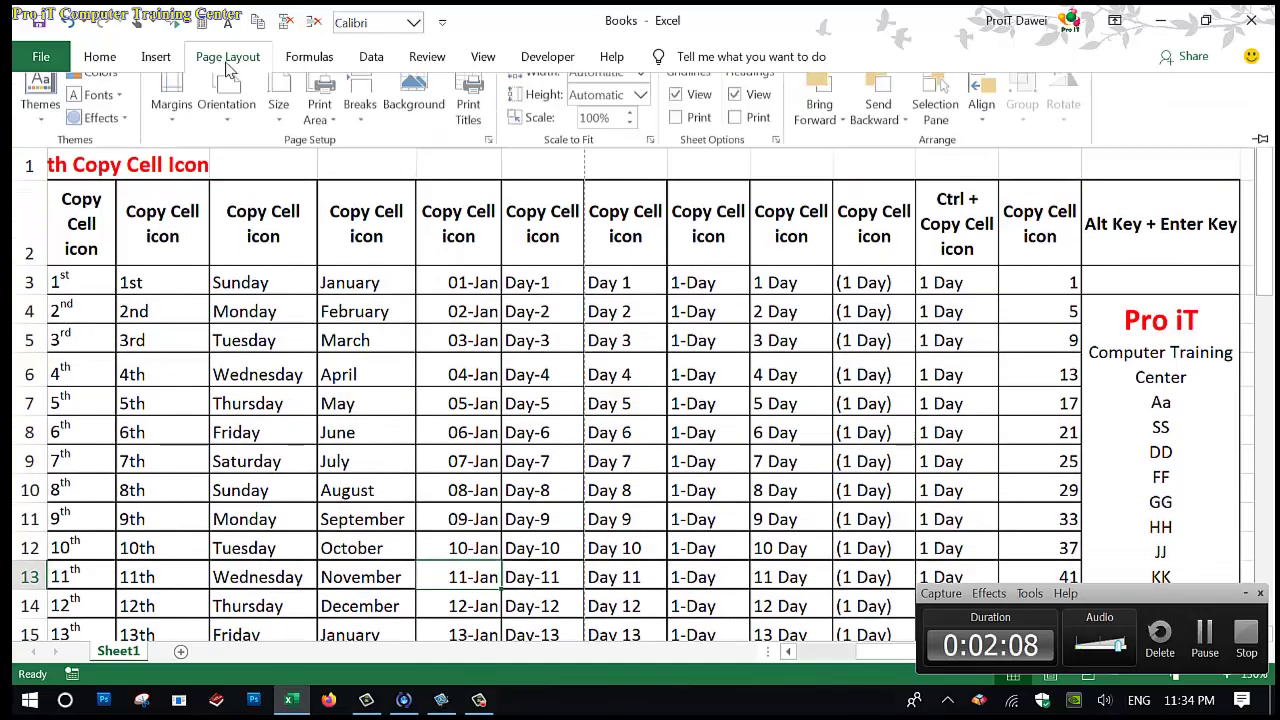
pyautogui.doubleClick(227, 62)
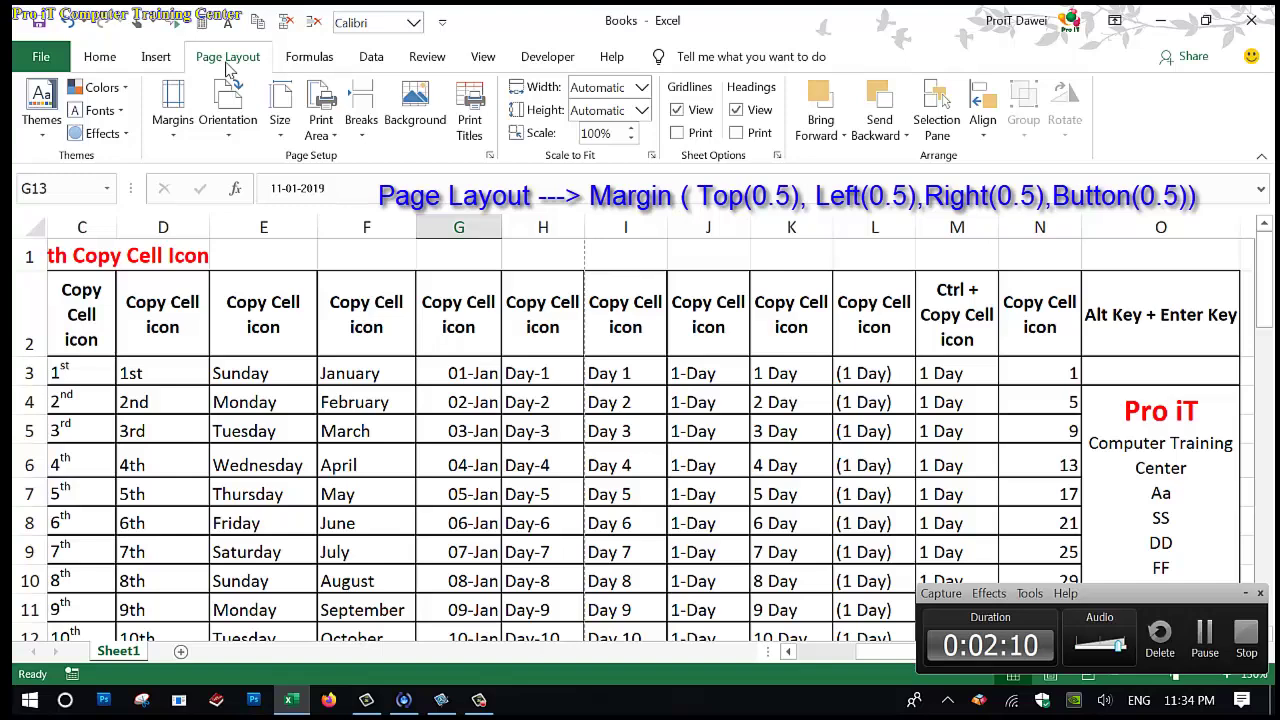
# Step: In Custom Margins, enter 0.5 for the top, left, right and bottom margins
pyautogui.click(176, 126)
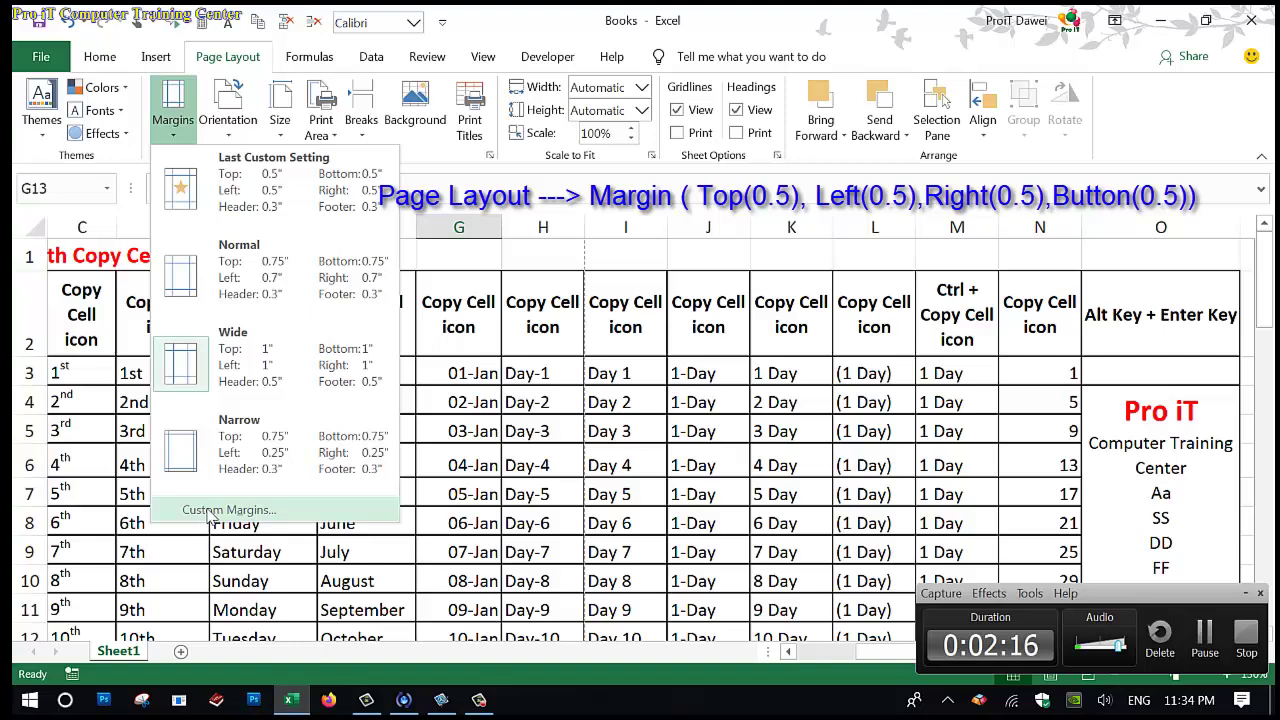
pyautogui.click(222, 511)
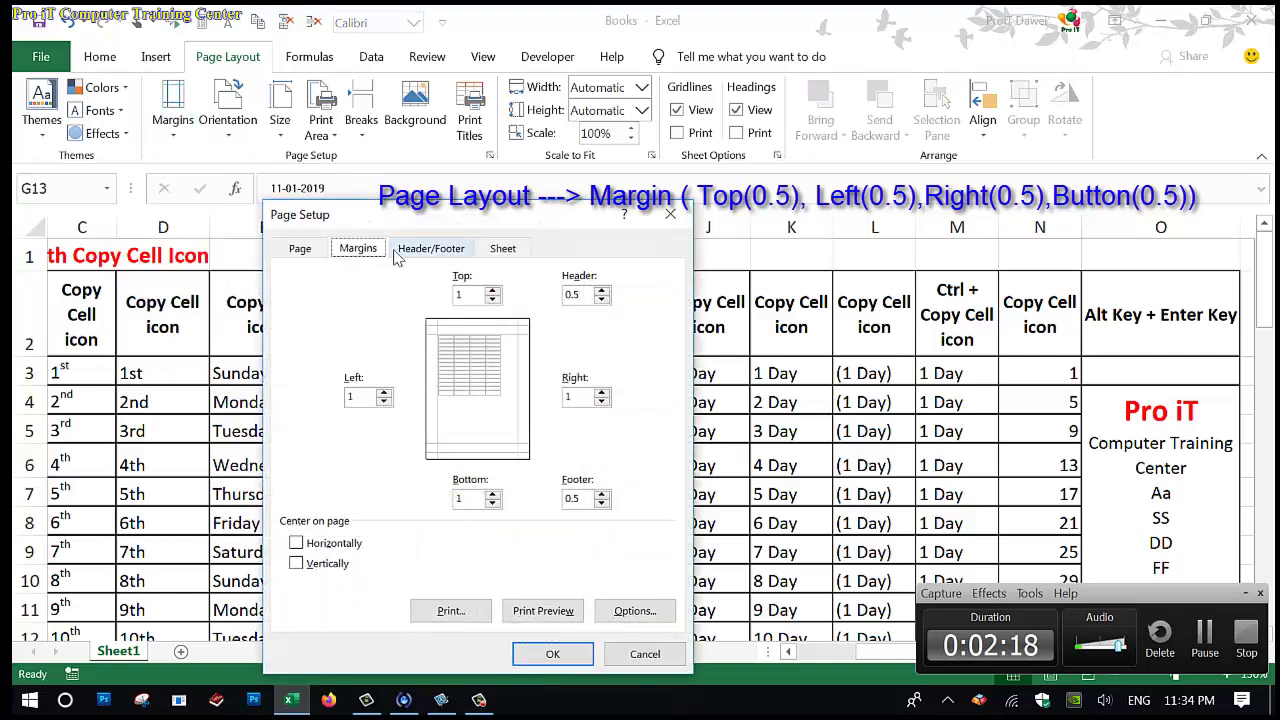
pyautogui.moveTo(436, 214); pyautogui.dragTo(451, 135)
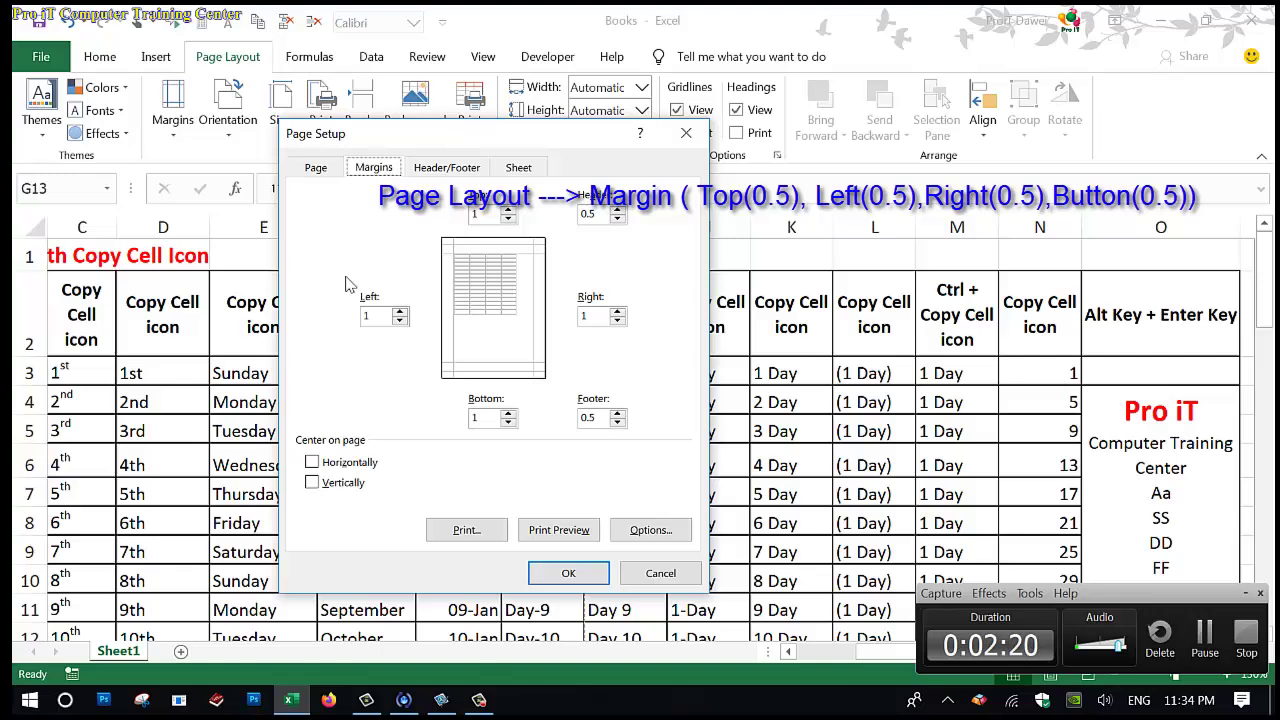
pyautogui.click(493, 219)
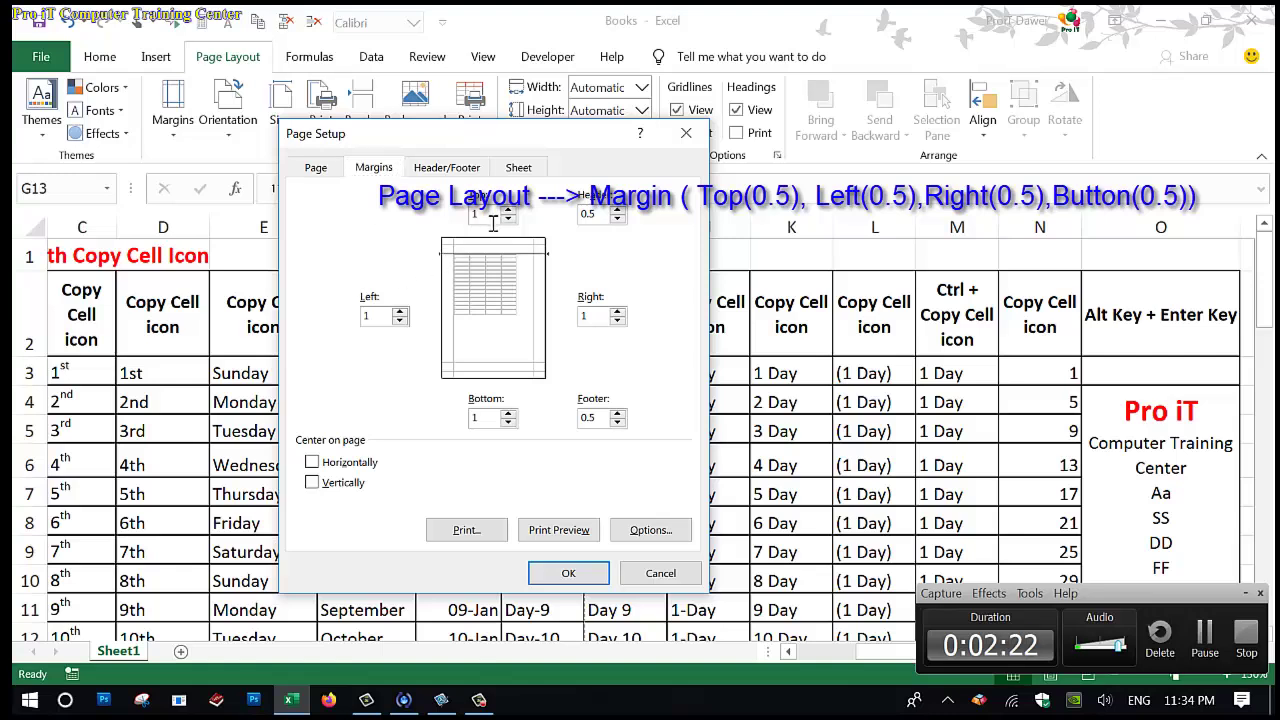
pyautogui.moveTo(487, 224); pyautogui.dragTo(478, 226)
pyautogui.write('0.5')
pyautogui.moveTo(368, 318); pyautogui.dragTo(329, 327)
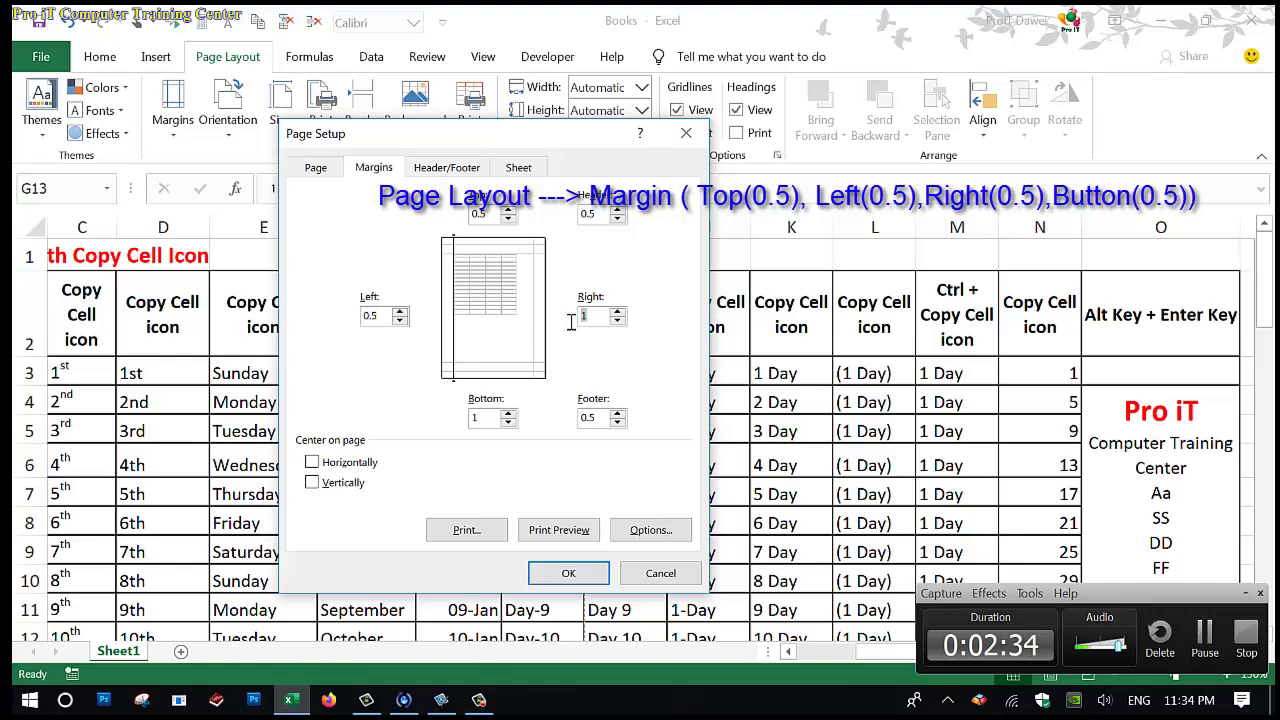
pyautogui.moveTo(594, 316); pyautogui.dragTo(546, 318)
pyautogui.write('0.5')
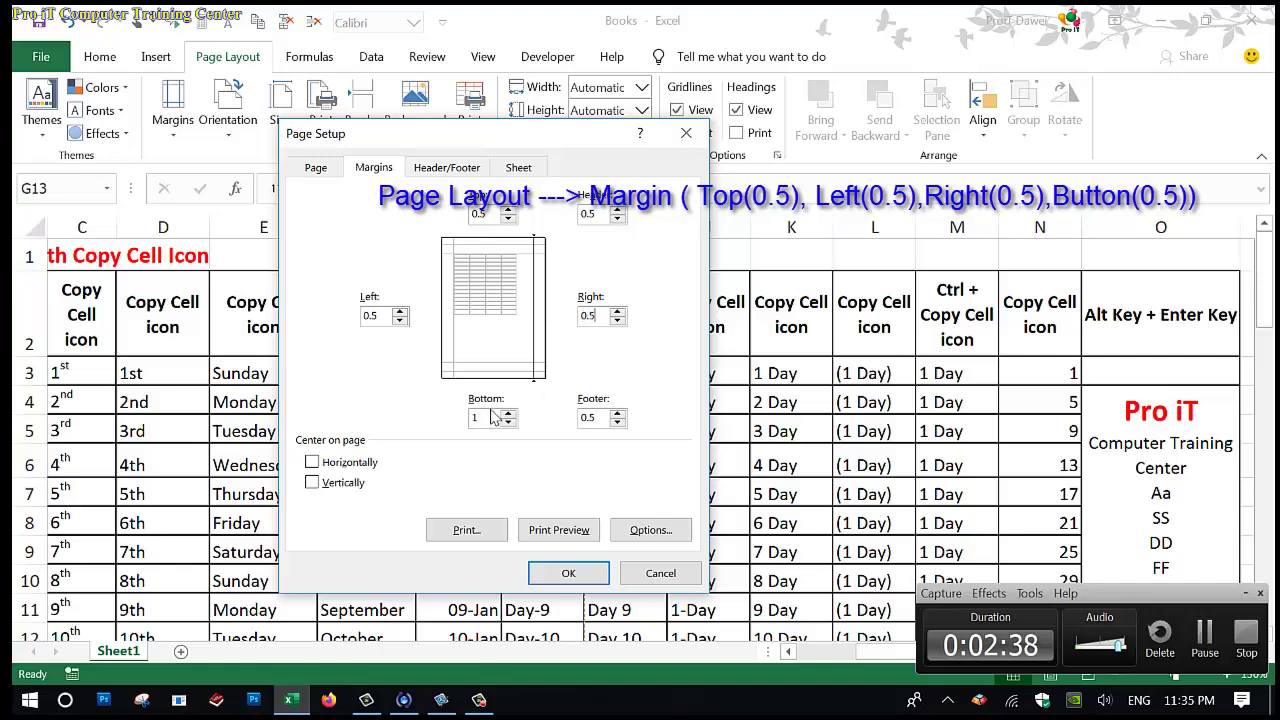
pyautogui.moveTo(495, 423); pyautogui.dragTo(470, 423)
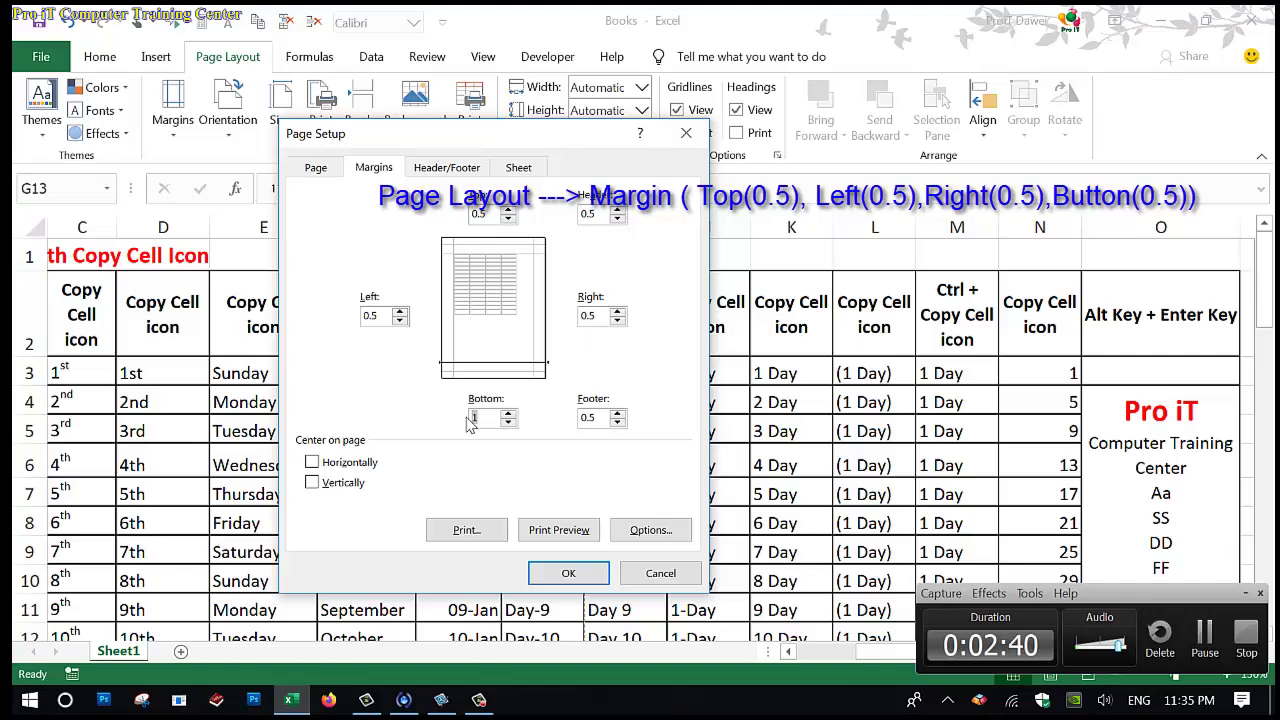
pyautogui.write('0.5')
# Step: Apply the 0.5 margins, review the Snagit lesson slide, and return to Excel
pyautogui.click(553, 577)
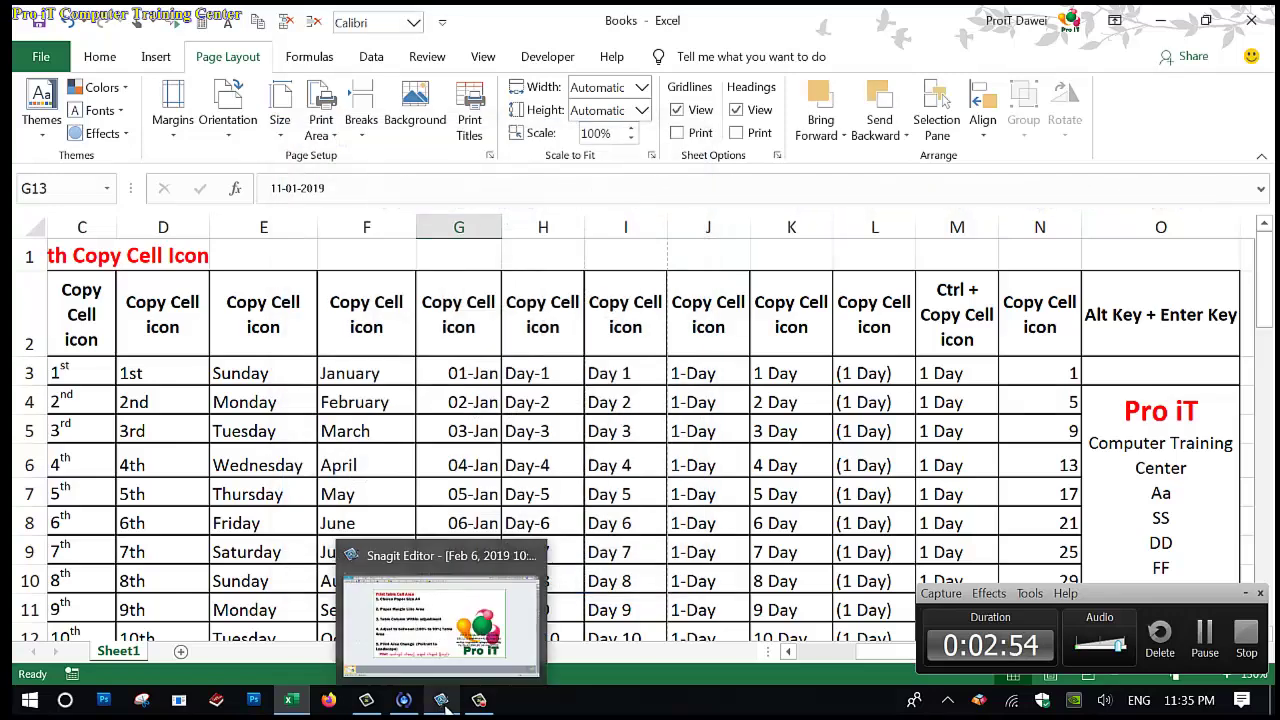
pyautogui.click(443, 703)
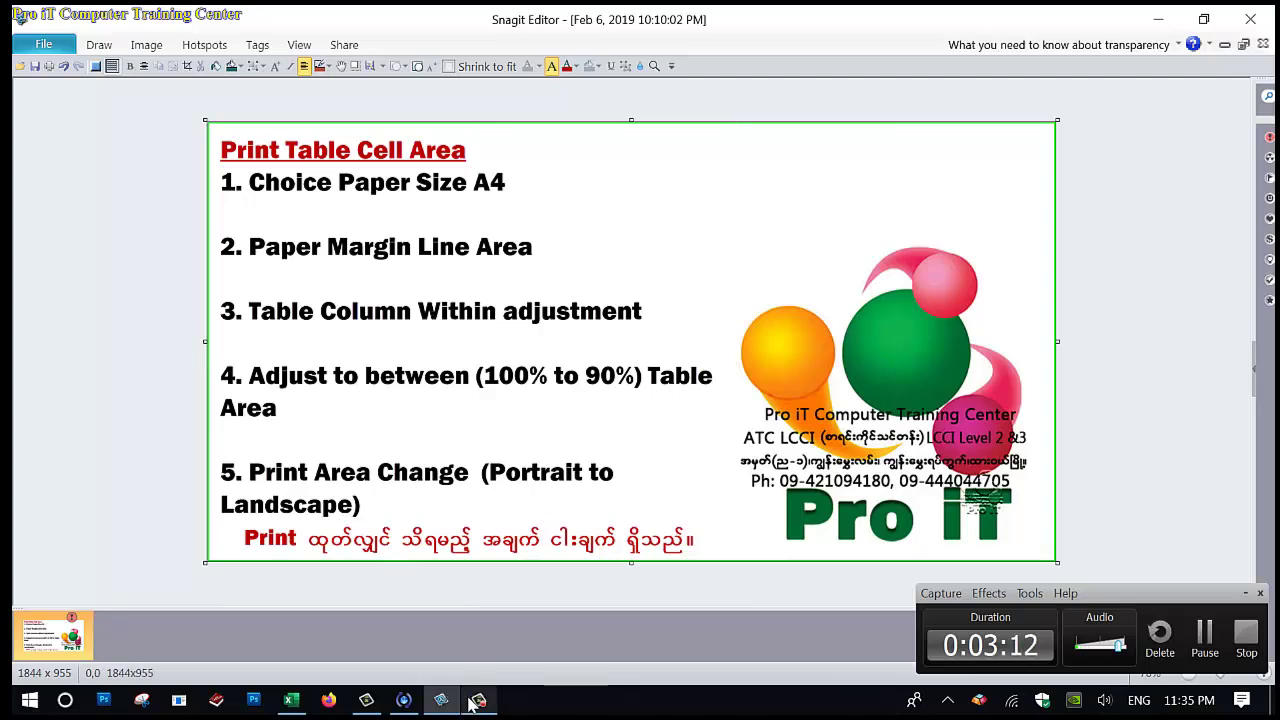
pyautogui.click(291, 700)
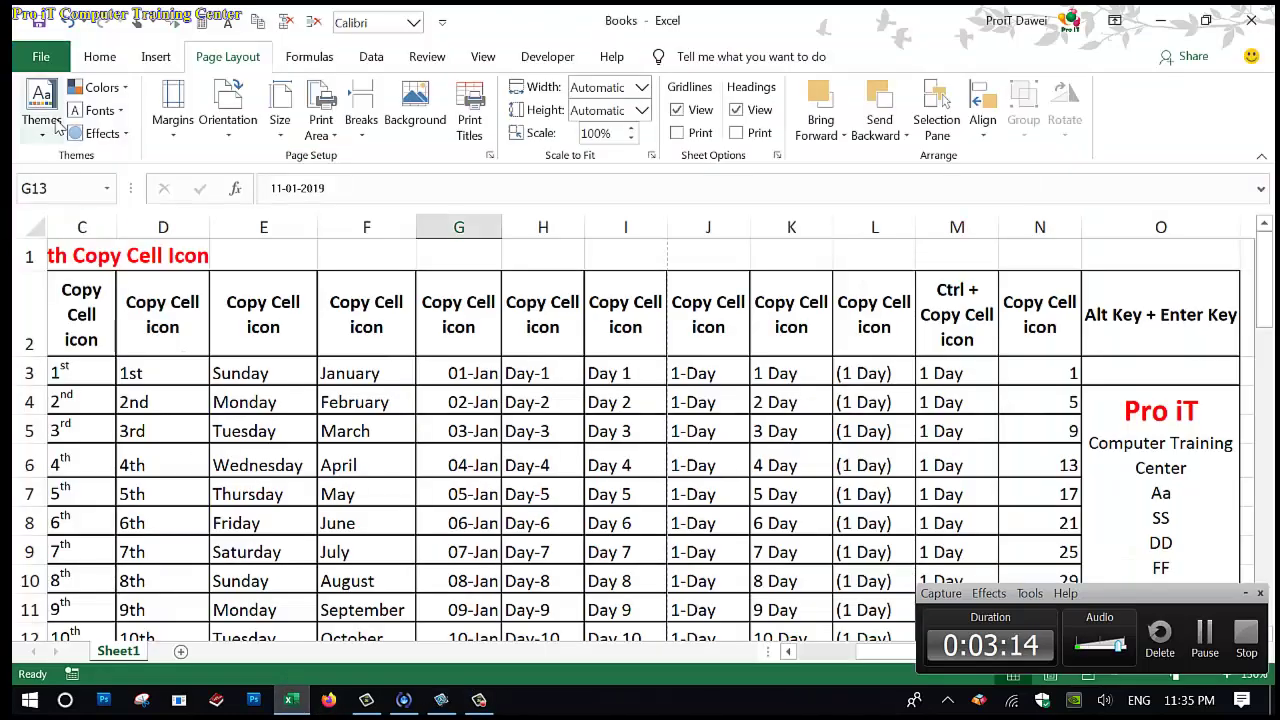
pyautogui.click(42, 57)
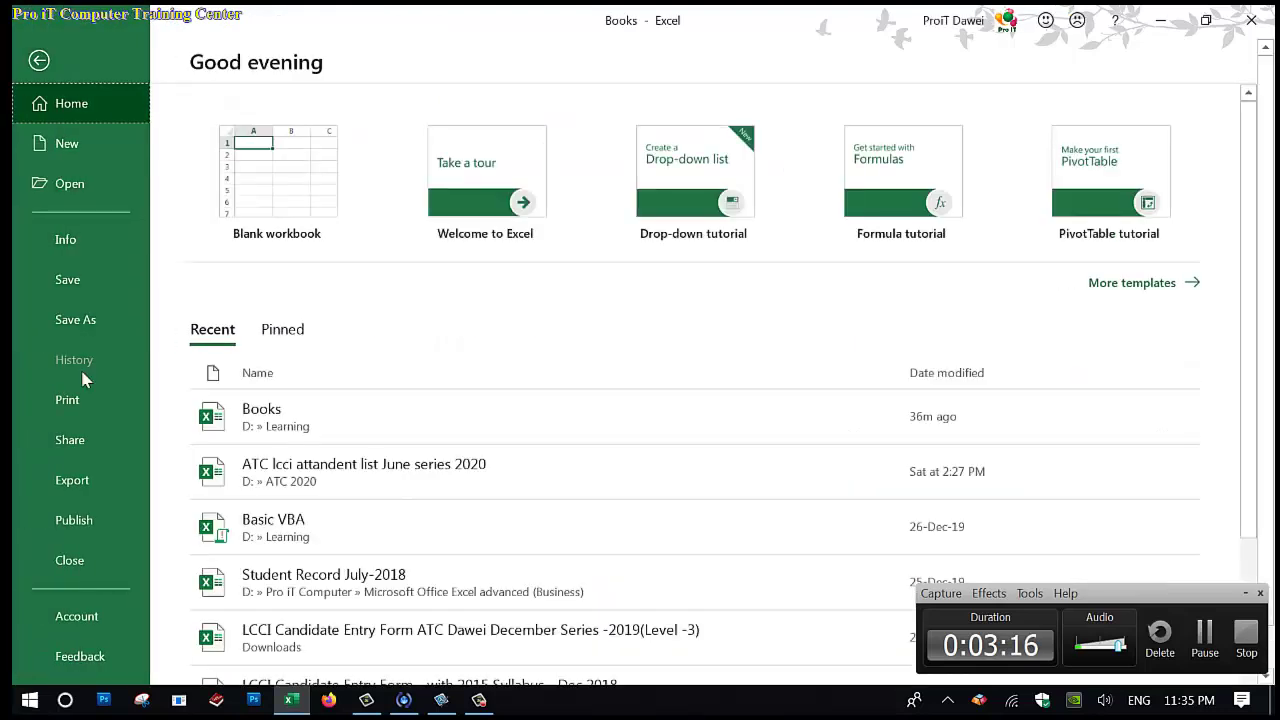
pyautogui.click(78, 400)
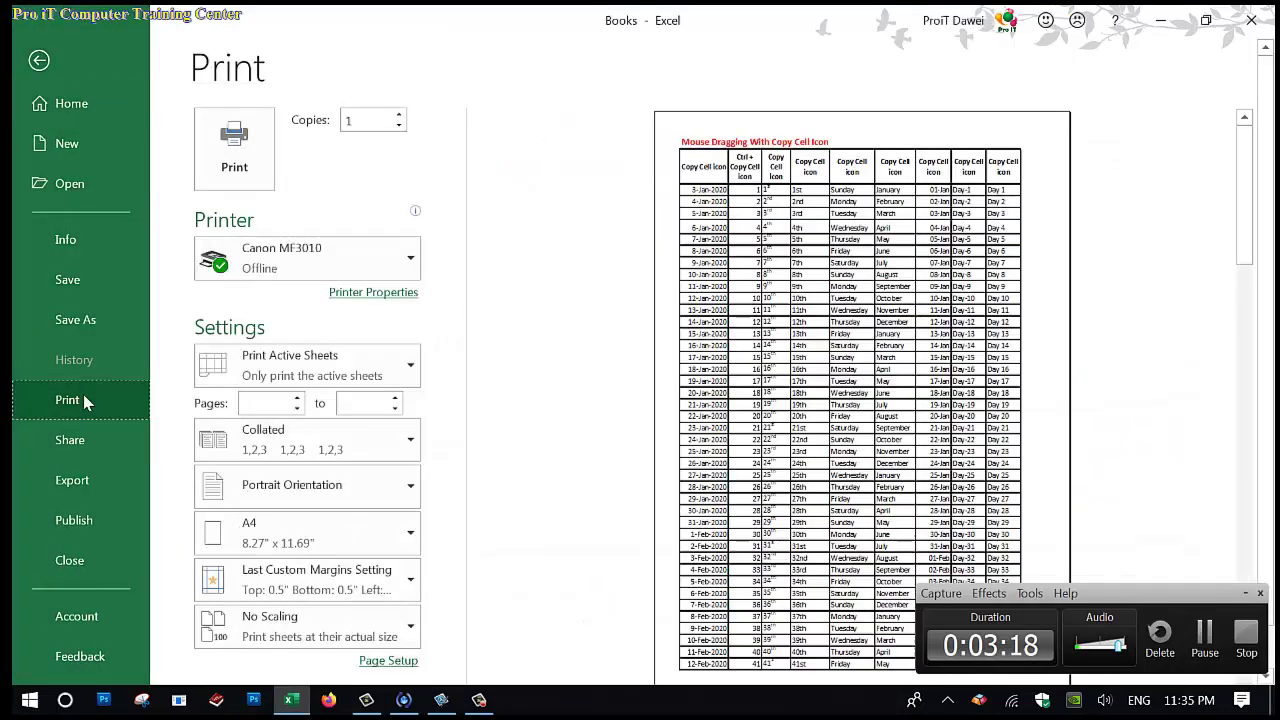
pyautogui.click(1243, 595)
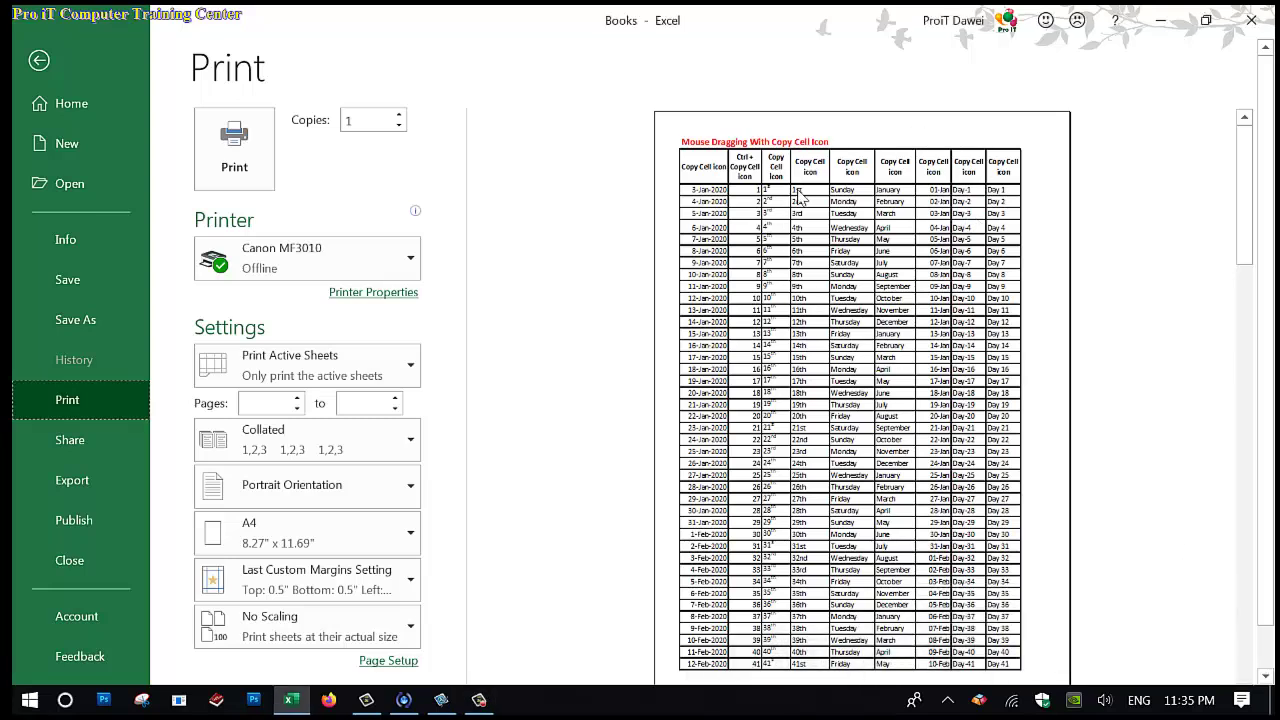
pyautogui.click(38, 61)
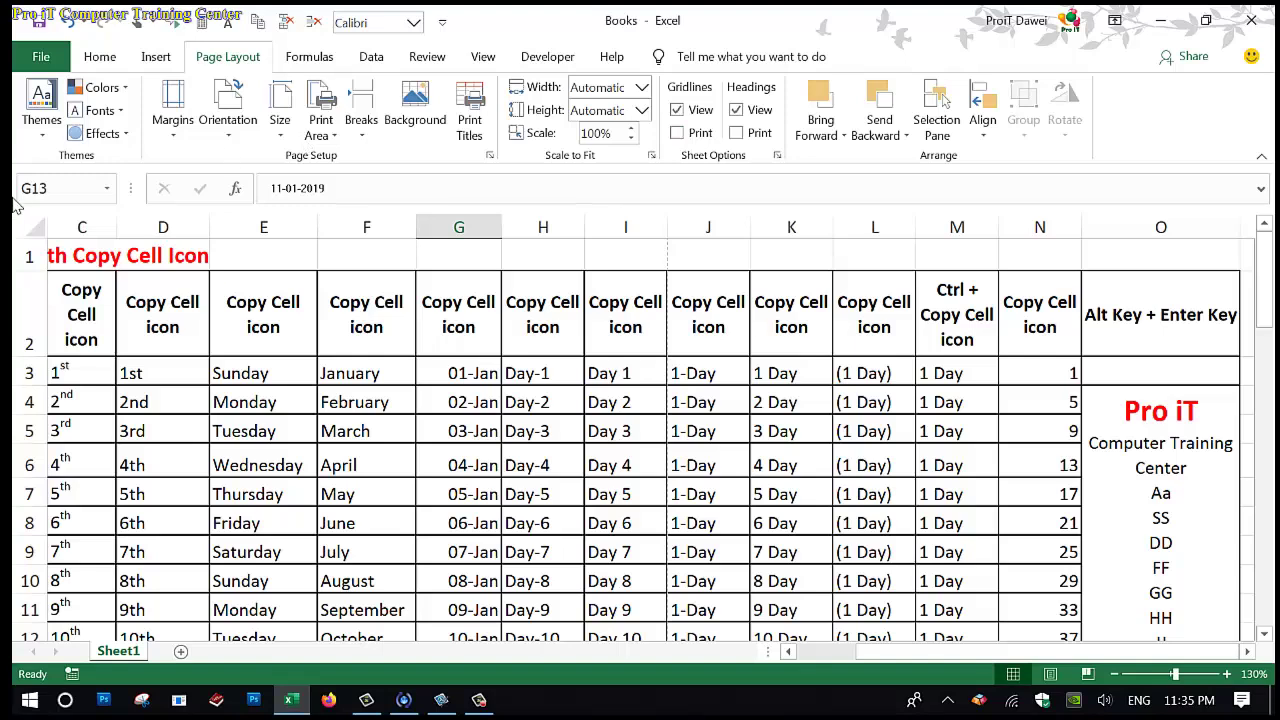
pyautogui.moveTo(873, 658); pyautogui.dragTo(800, 660)
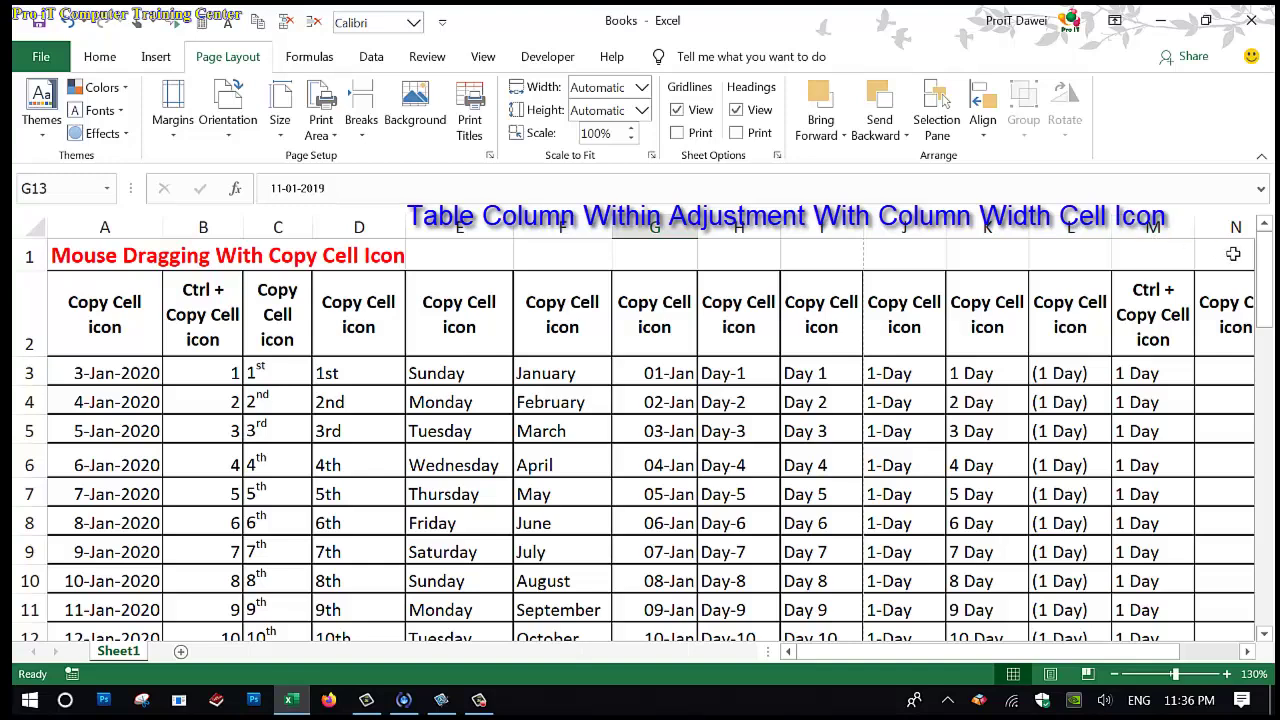
pyautogui.moveTo(1010, 651); pyautogui.dragTo(1072, 651)
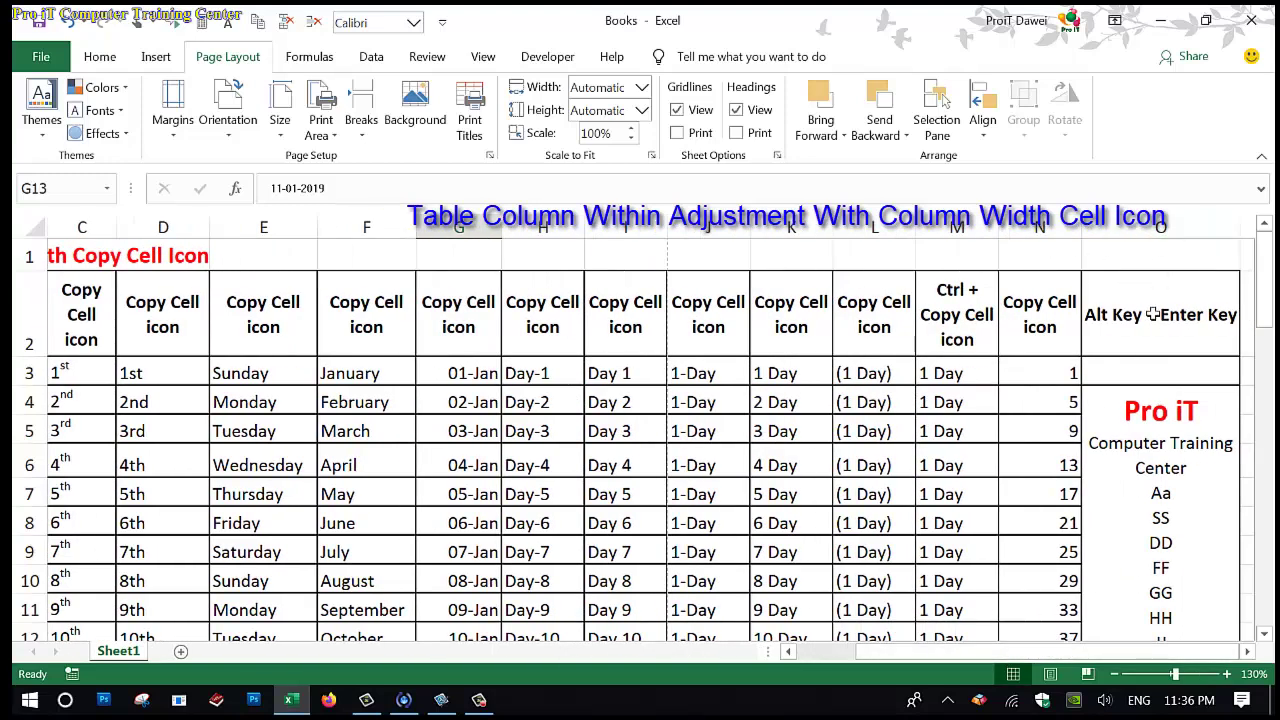
pyautogui.moveTo(1152, 315); pyautogui.dragTo(1133, 524)
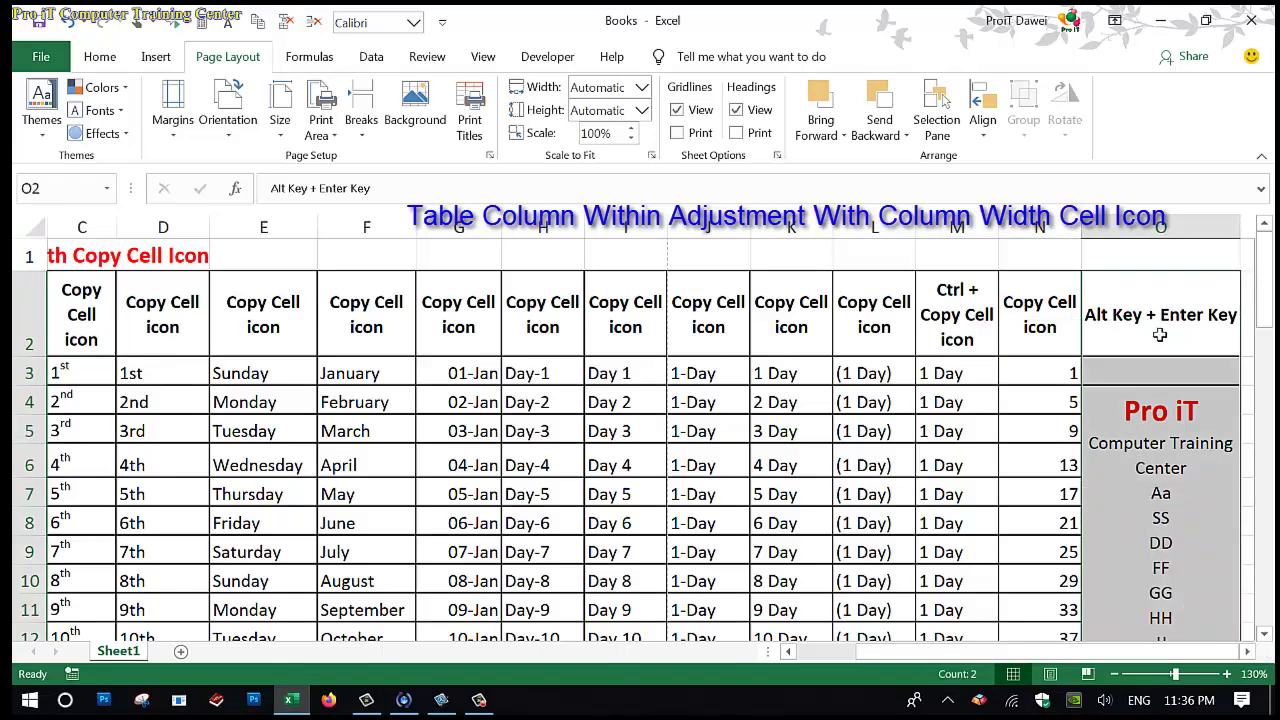
pyautogui.moveTo(1254, 268)
pyautogui.mouseDown()
pyautogui.moveTo(1254, 478)
pyautogui.moveTo(1254, 268)
pyautogui.mouseUp()
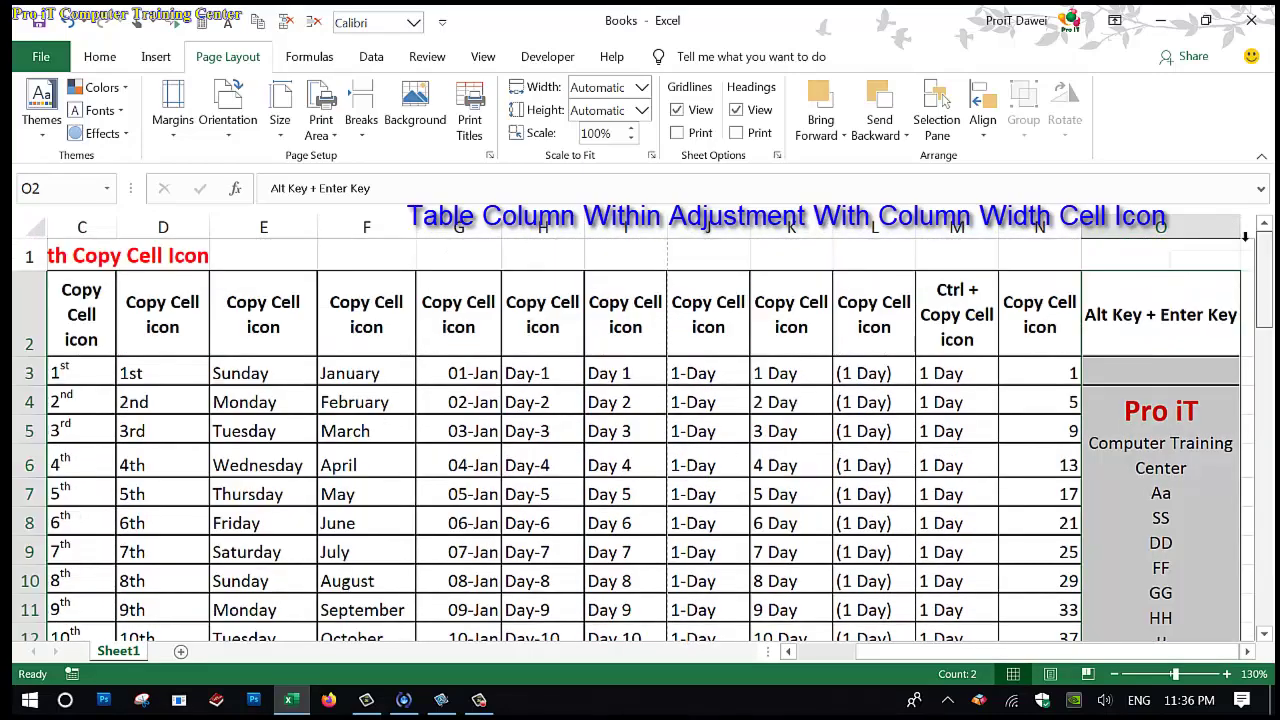
pyautogui.click(40, 56)
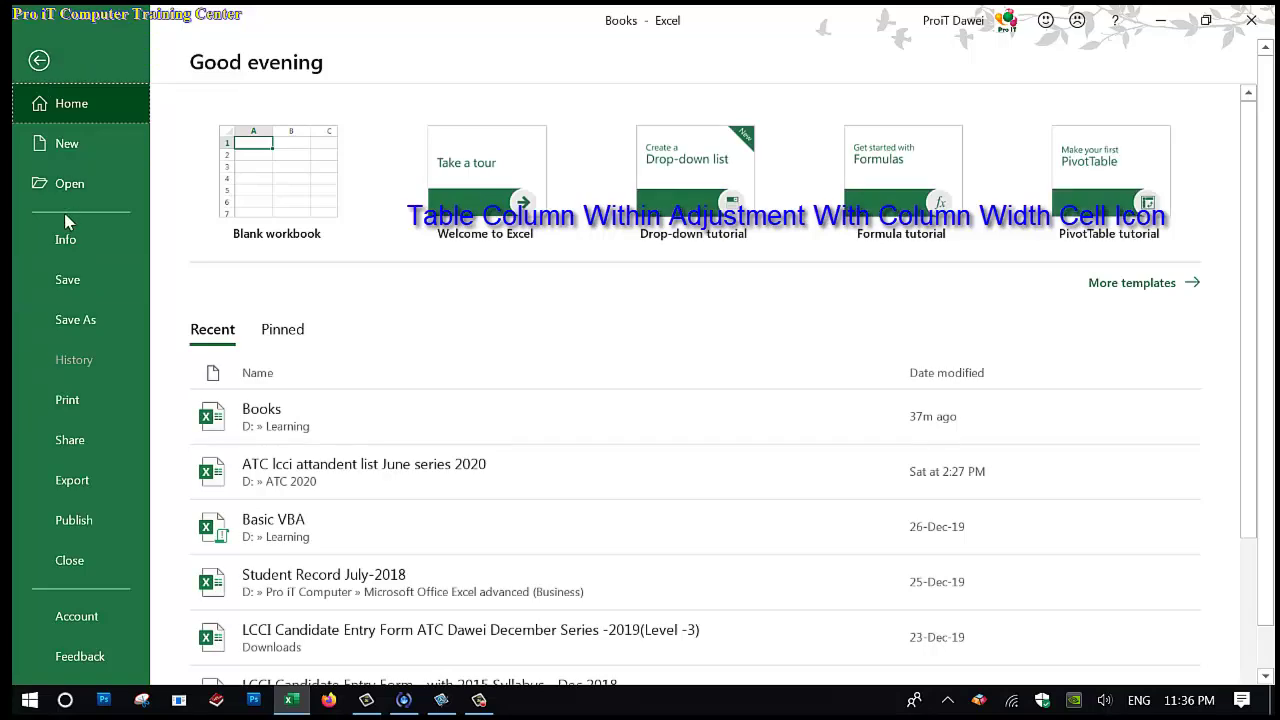
pyautogui.click(65, 400)
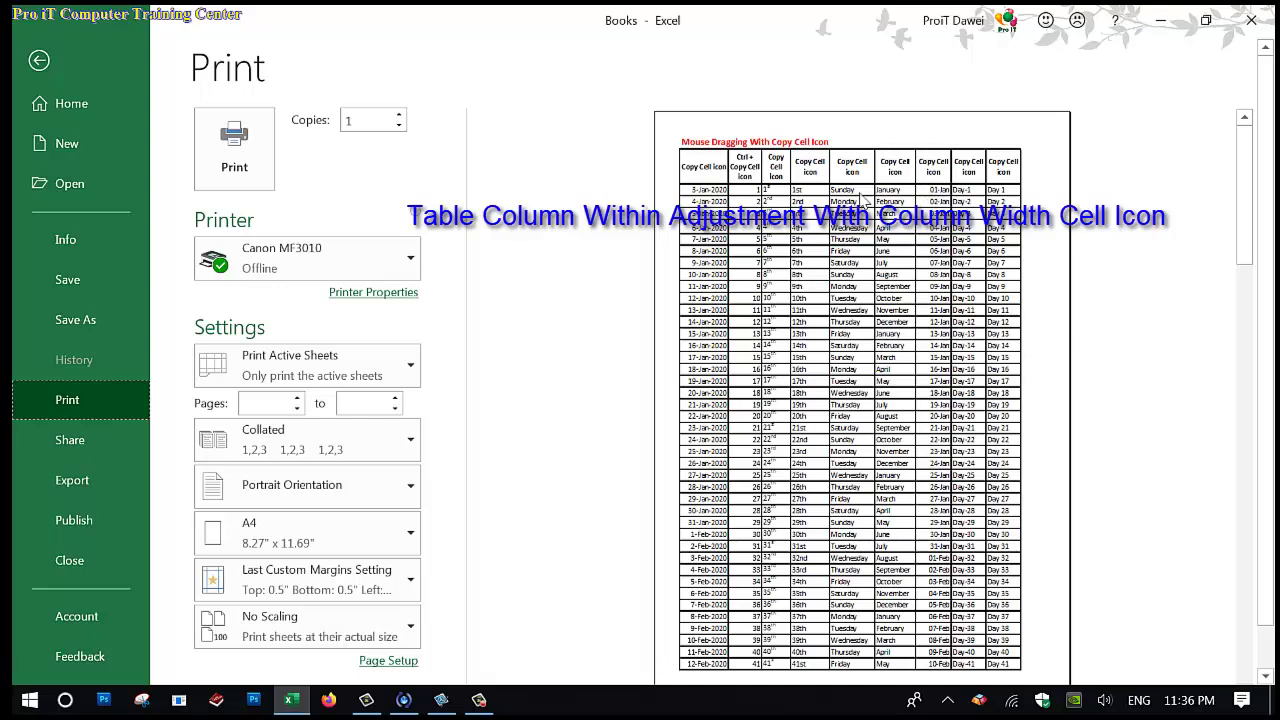
pyautogui.click(38, 61)
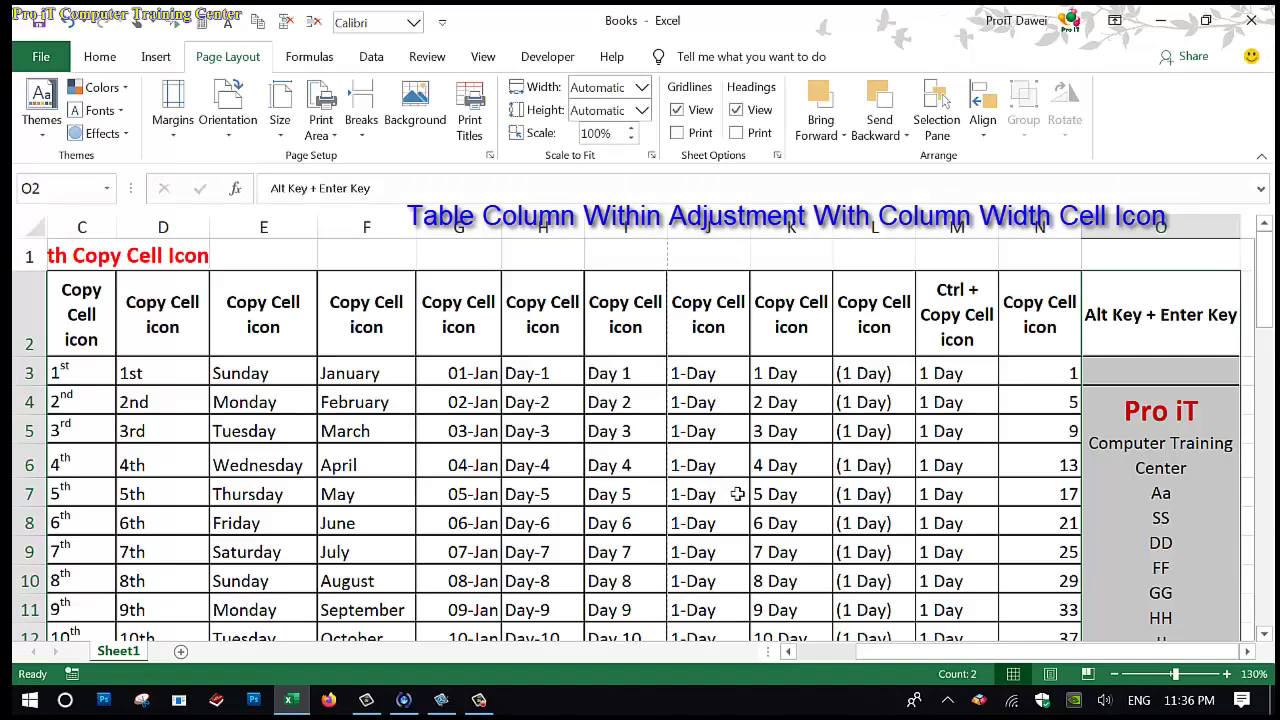
# Step: Narrow columns A, D, E, F and G, and make row 2 slightly taller
pyautogui.moveTo(925, 651); pyautogui.dragTo(865, 651)
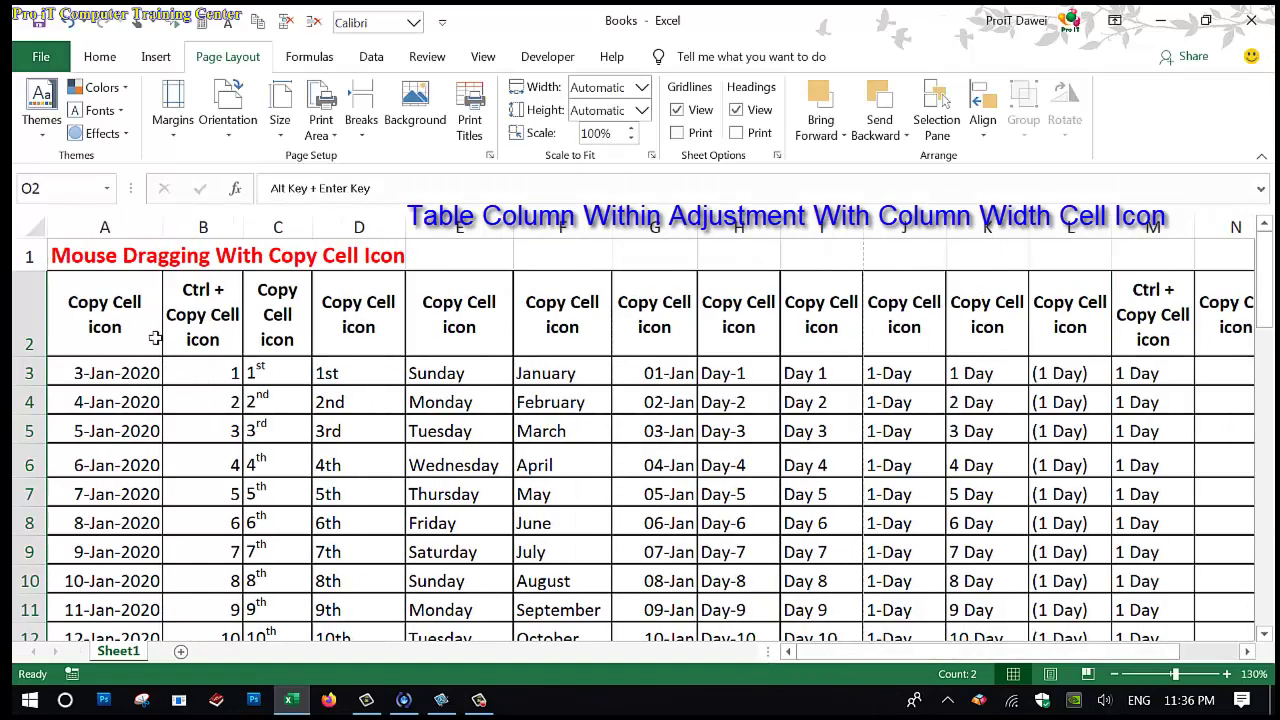
pyautogui.moveTo(162, 228); pyautogui.dragTo(221, 230)
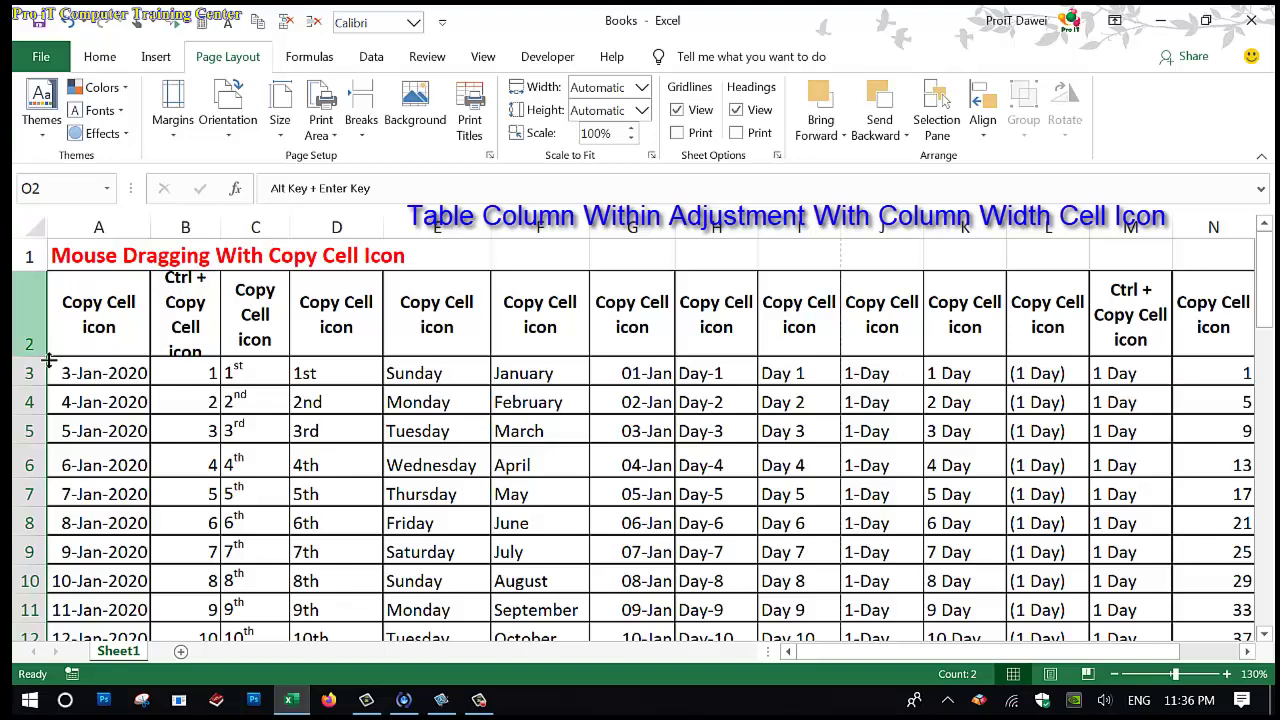
pyautogui.moveTo(48, 359); pyautogui.dragTo(48, 364)
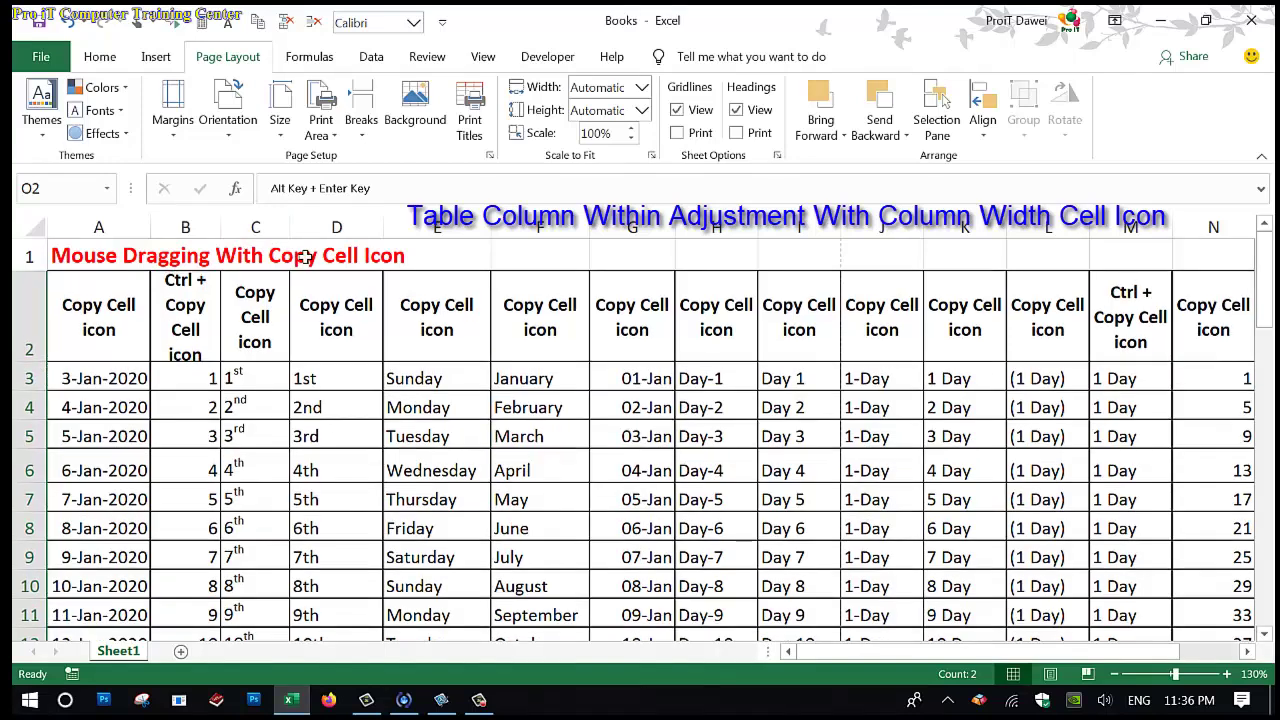
pyautogui.moveTo(383, 228); pyautogui.dragTo(360, 230)
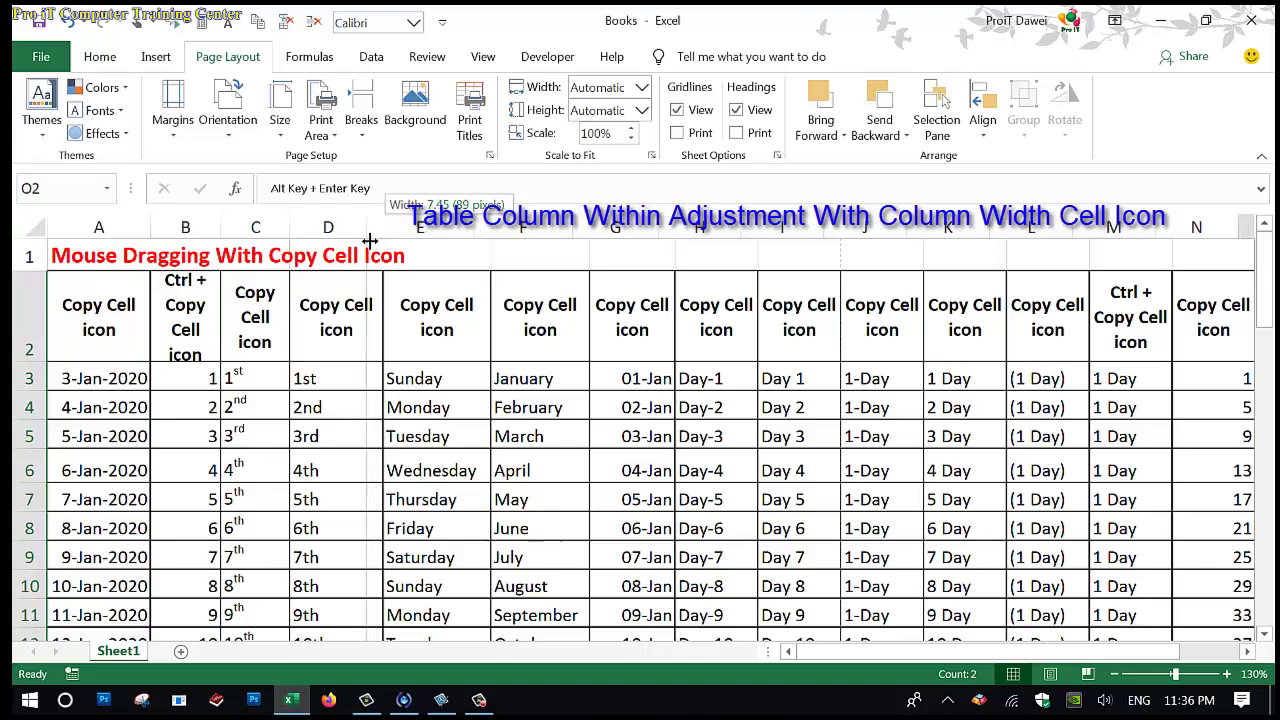
pyautogui.moveTo(466, 236); pyautogui.dragTo(461, 236)
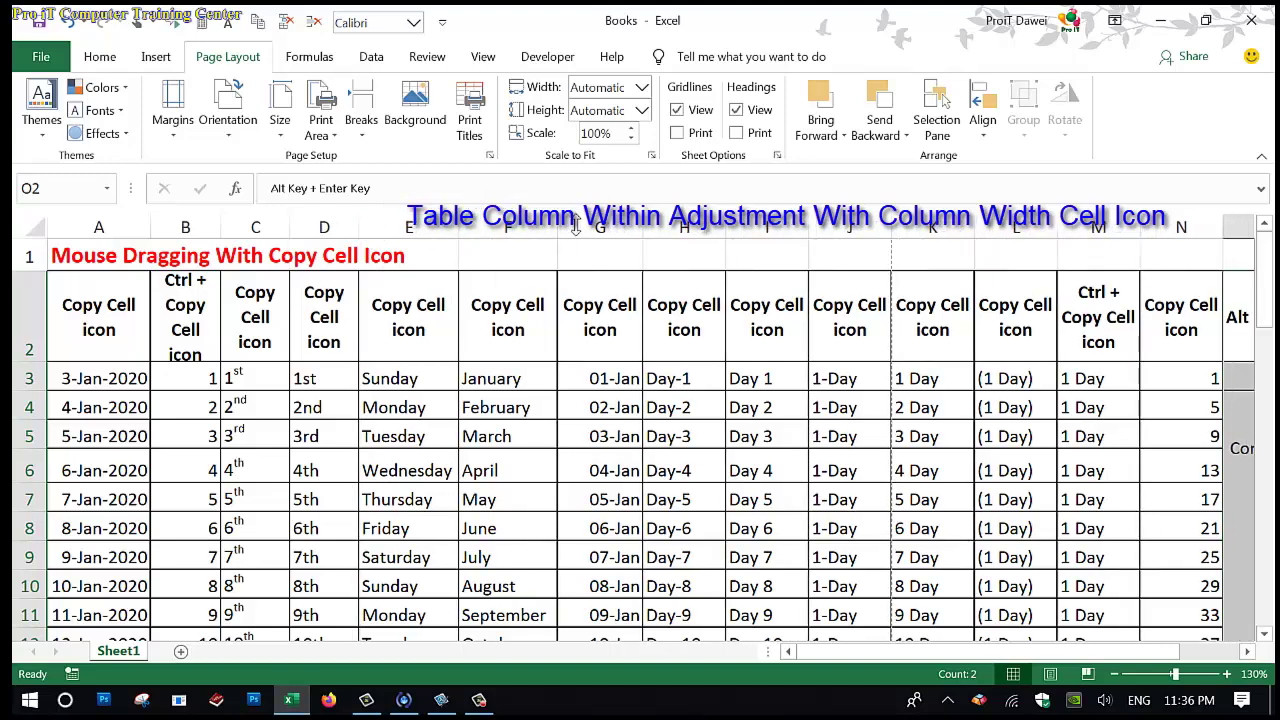
pyautogui.moveTo(565, 232); pyautogui.dragTo(560, 232)
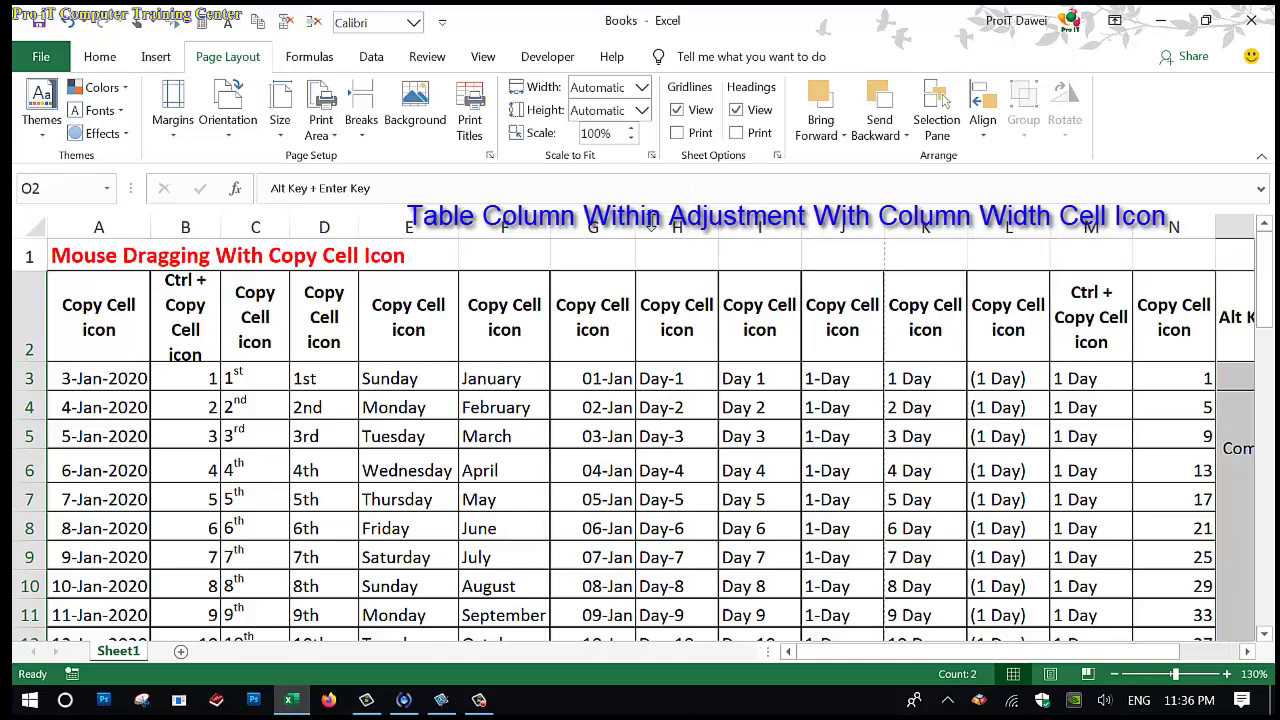
pyautogui.moveTo(646, 228); pyautogui.dragTo(626, 234)
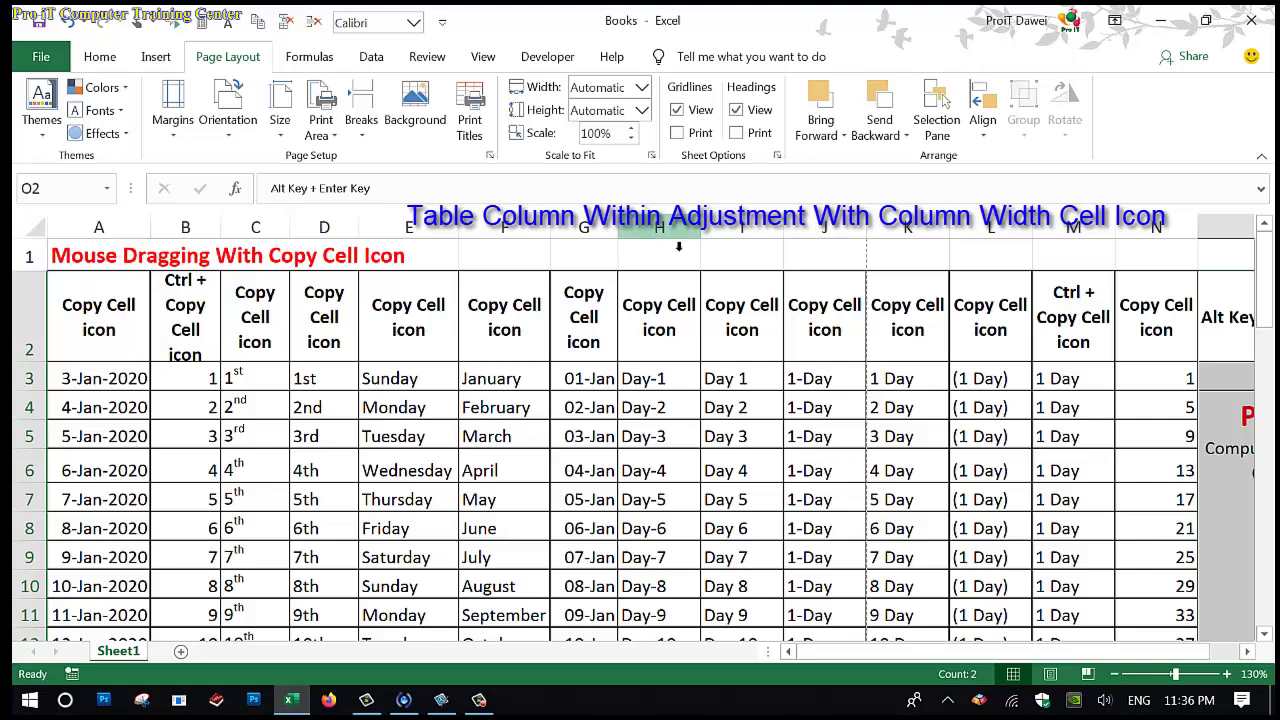
# Step: Narrow columns G, H, J, K, L and N so the table fits through column O
pyautogui.moveTo(712, 237); pyautogui.dragTo(692, 237)
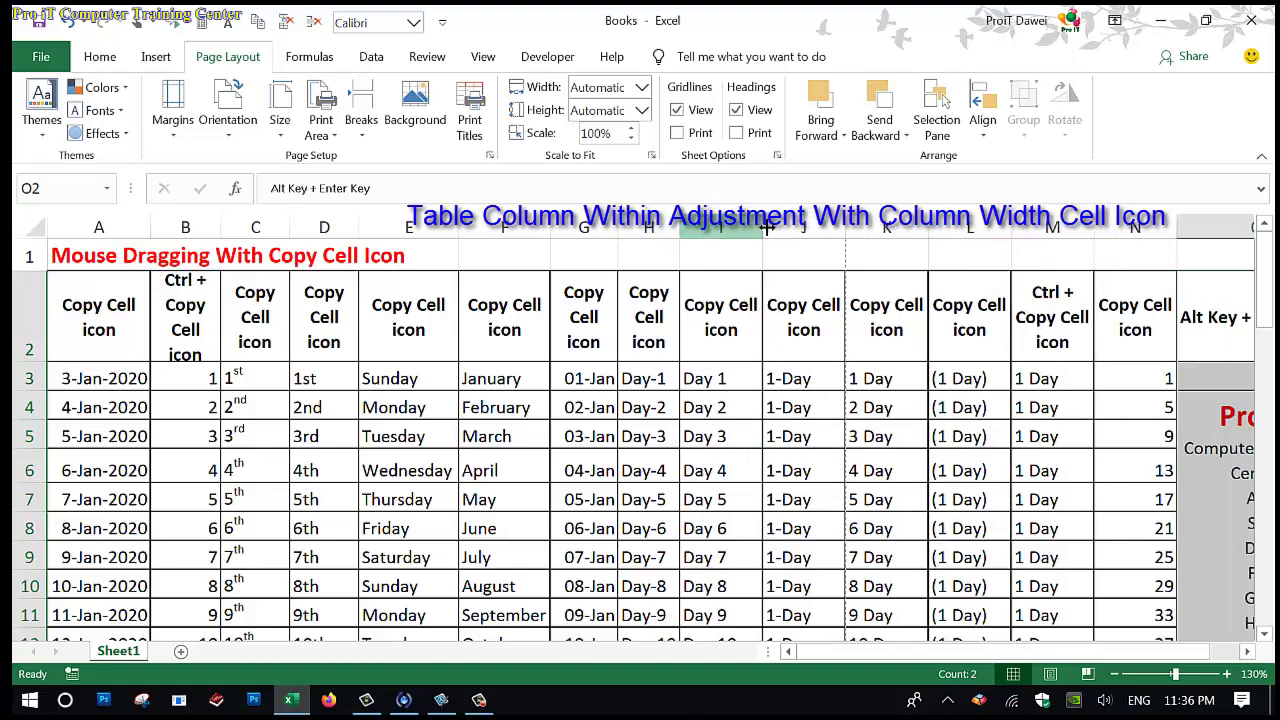
pyautogui.moveTo(774, 232); pyautogui.dragTo(754, 234)
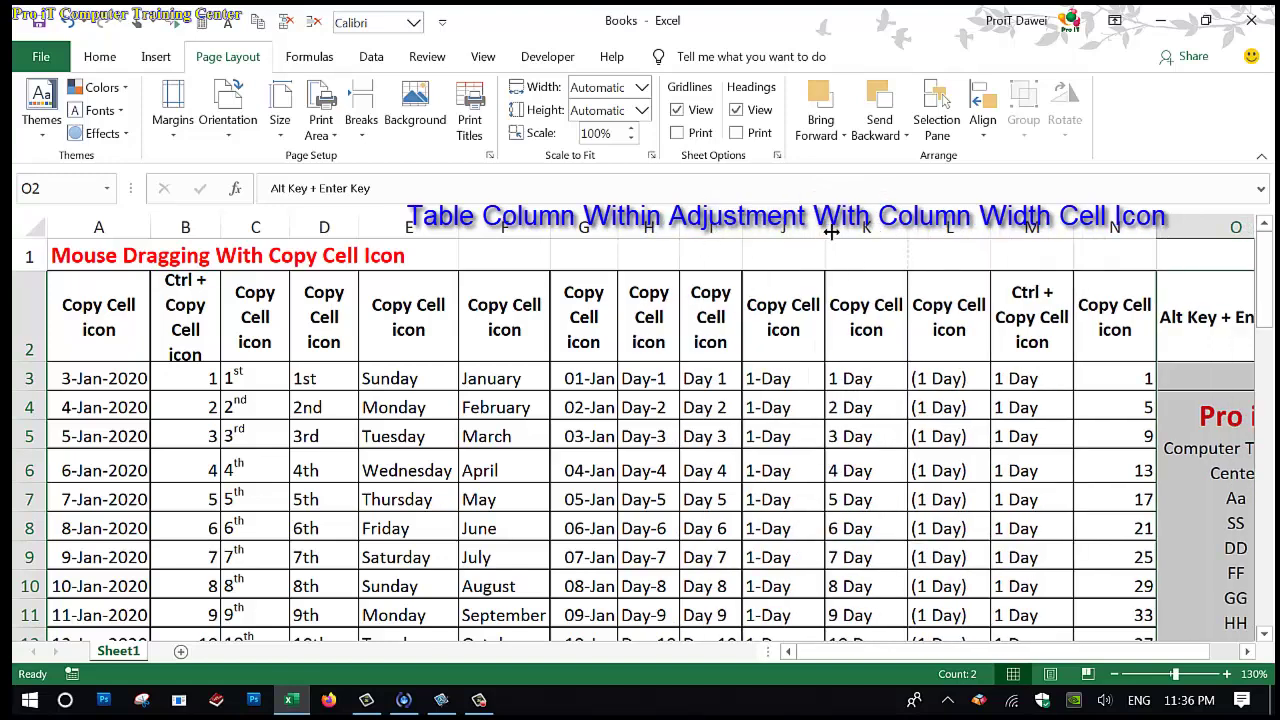
pyautogui.moveTo(831, 232); pyautogui.dragTo(811, 232)
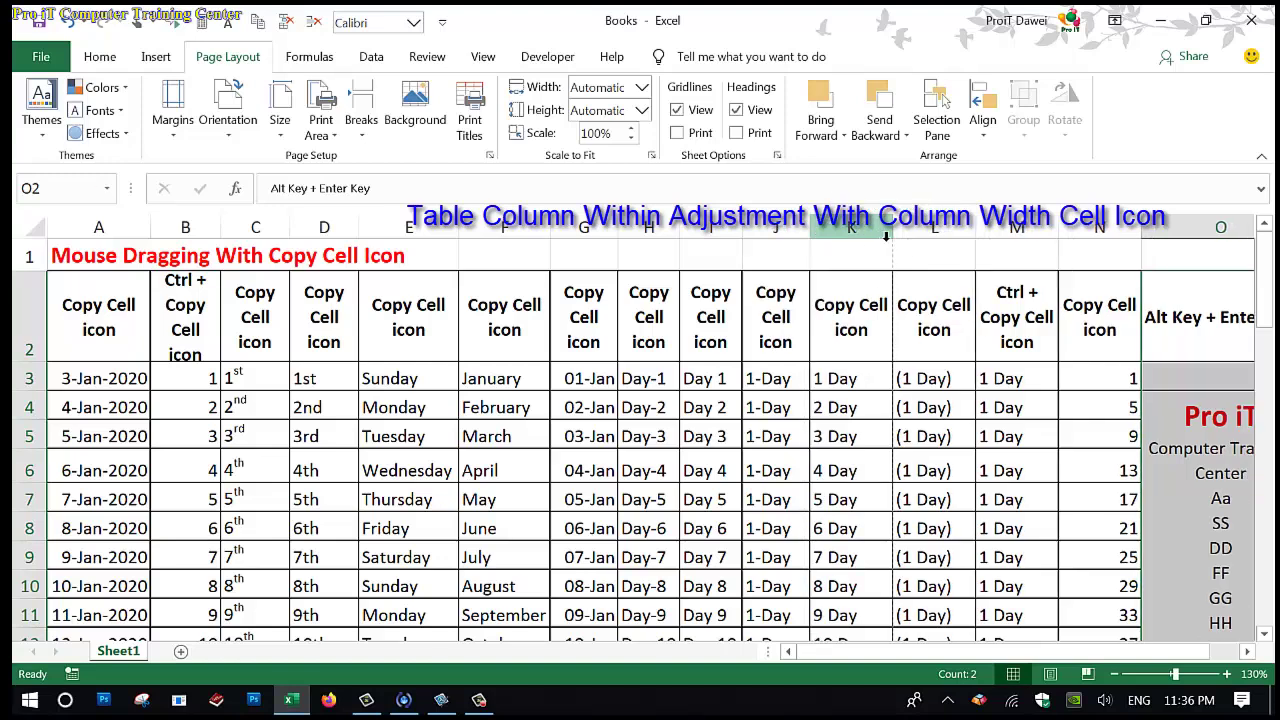
pyautogui.moveTo(891, 236); pyautogui.dragTo(877, 237)
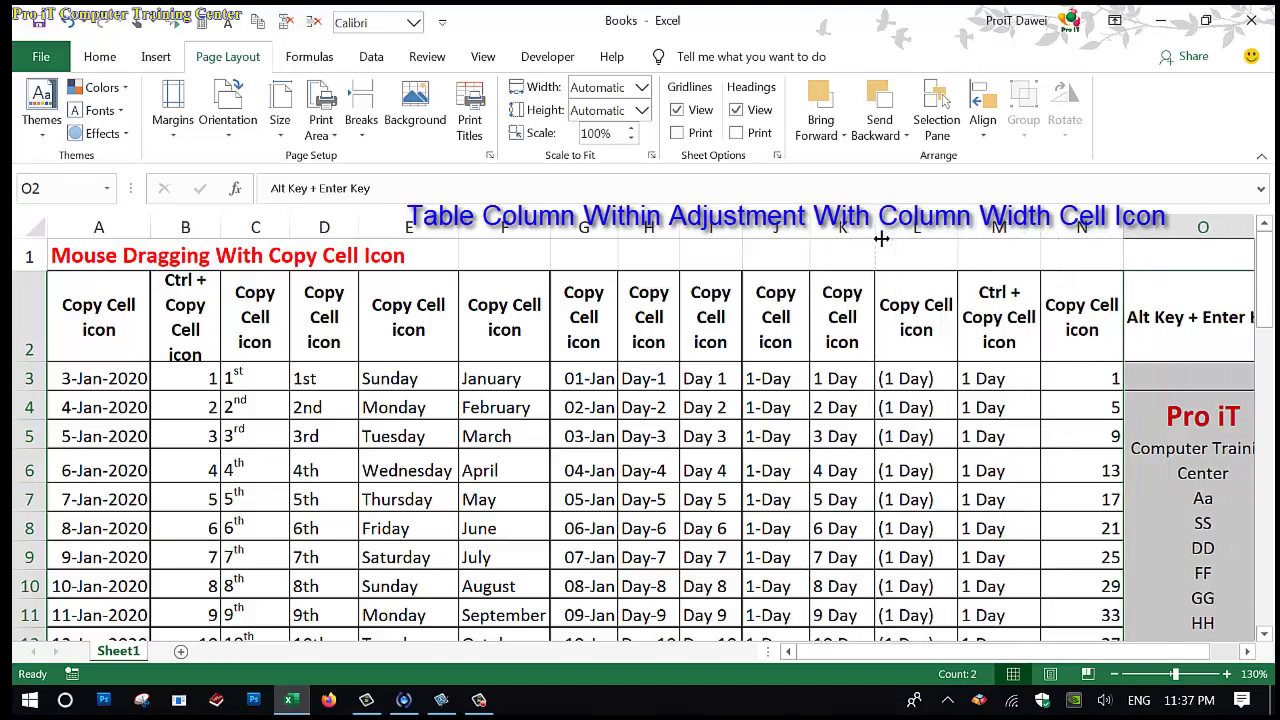
pyautogui.moveTo(966, 232)
pyautogui.mouseDown()
pyautogui.moveTo(954, 231)
pyautogui.moveTo(1008, 230)
pyautogui.mouseUp()
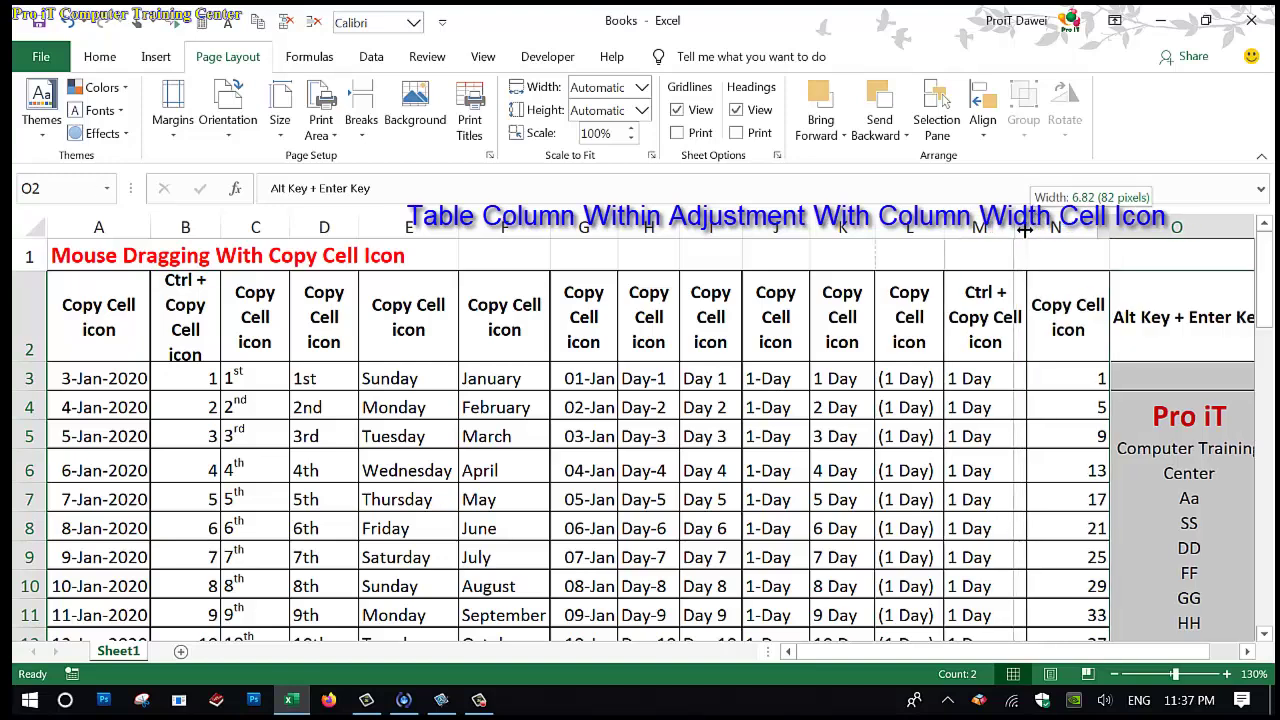
pyautogui.moveTo(1094, 230)
pyautogui.mouseDown()
pyautogui.moveTo(1058, 236)
pyautogui.moveTo(1070, 236)
pyautogui.mouseUp()
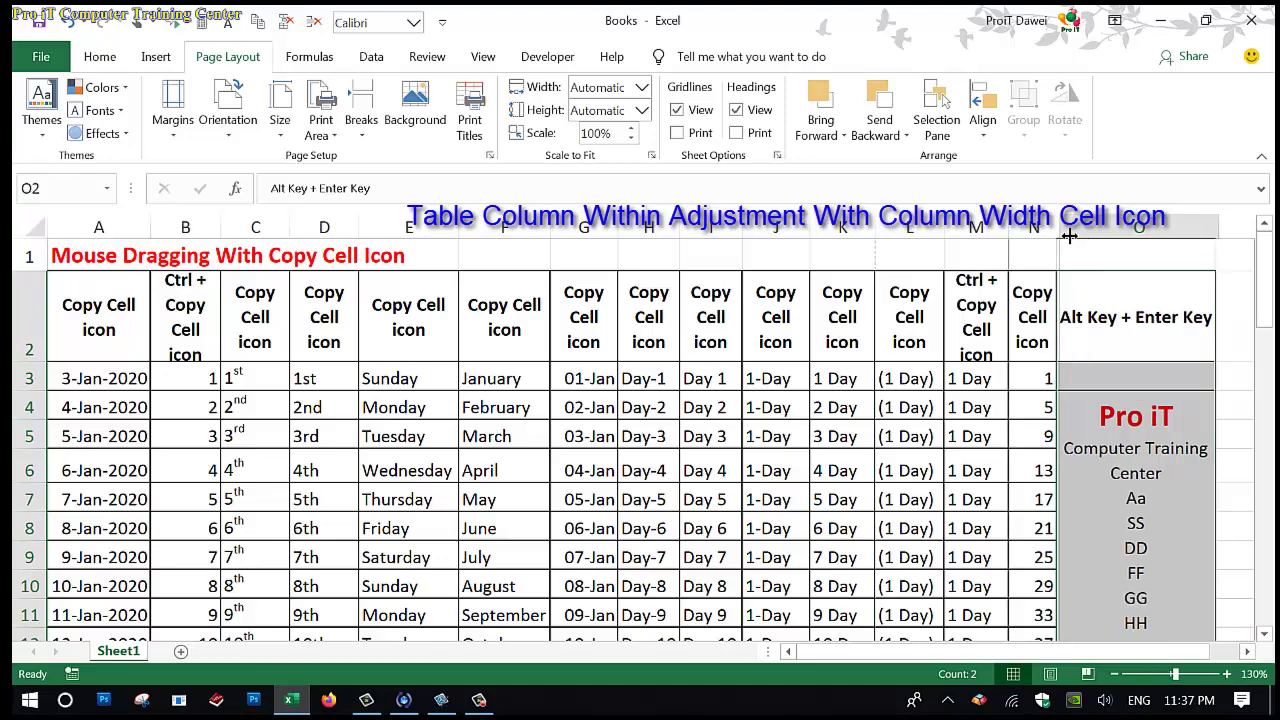
pyautogui.click(1148, 300)
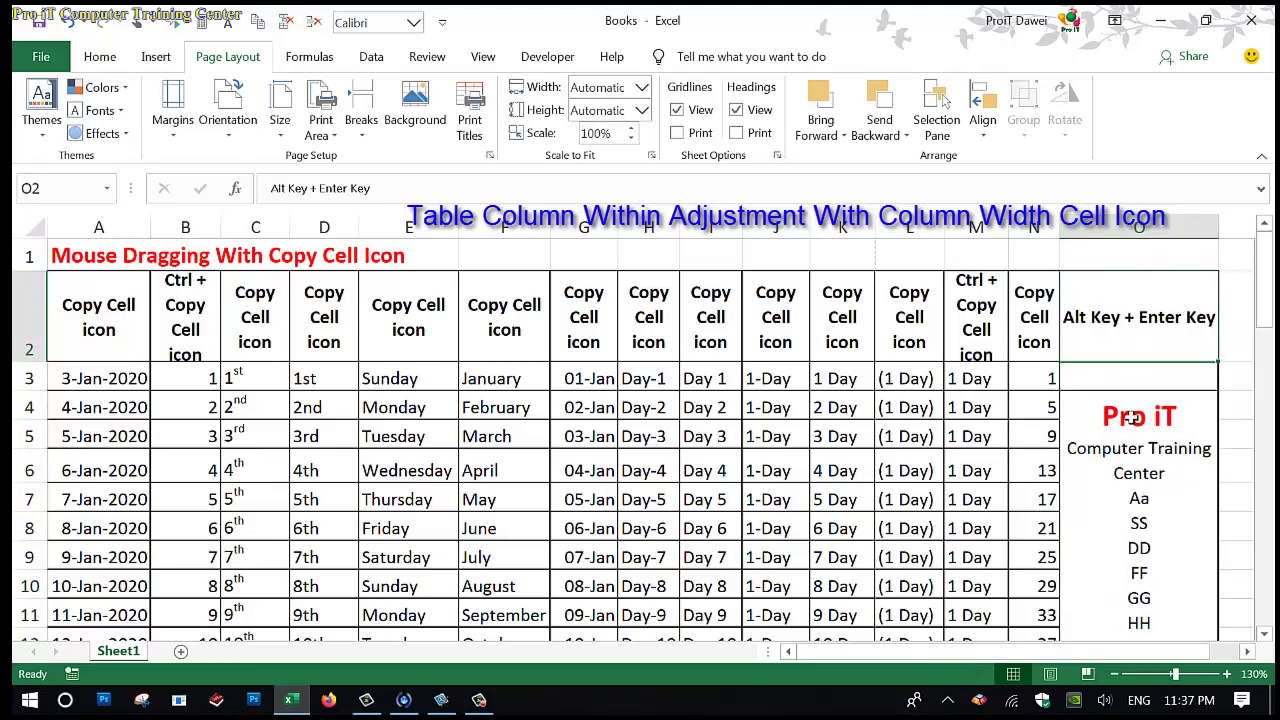
# Step: Preview the narrowed table under File > Print, then bring up the printing checklist slide
pyautogui.click(41, 57)
pyautogui.click(62, 412)
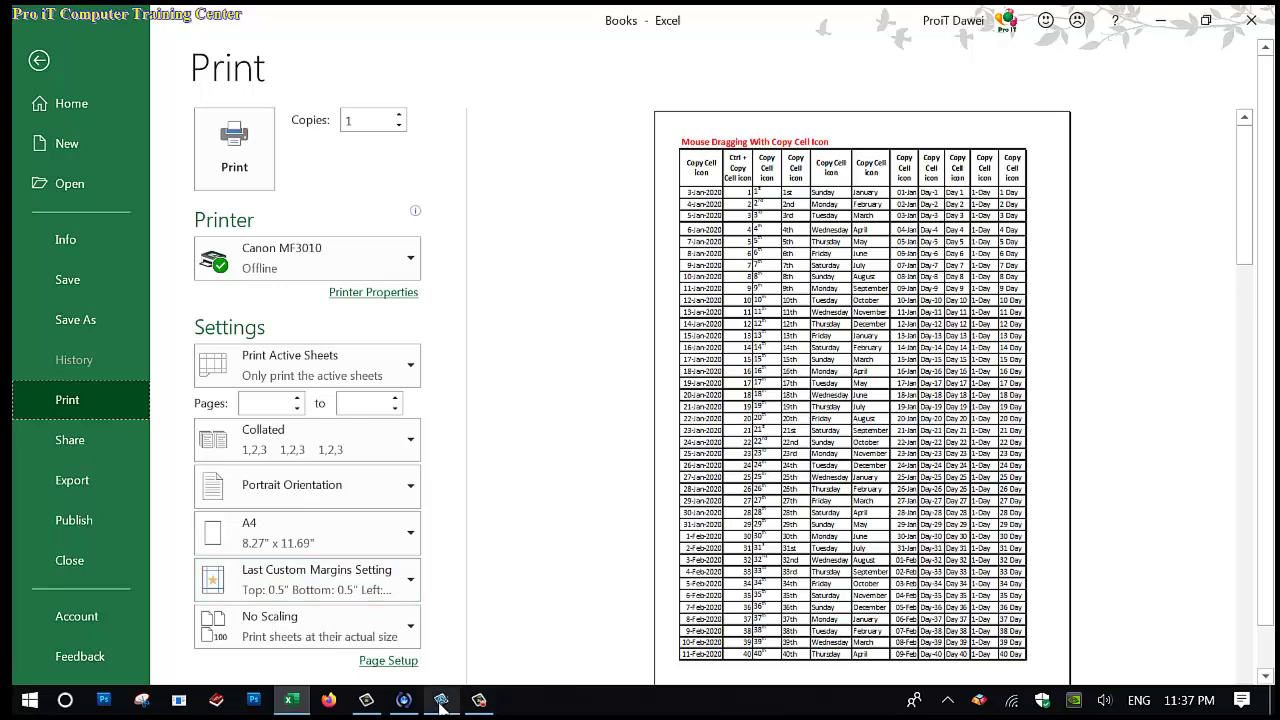
pyautogui.click(441, 701)
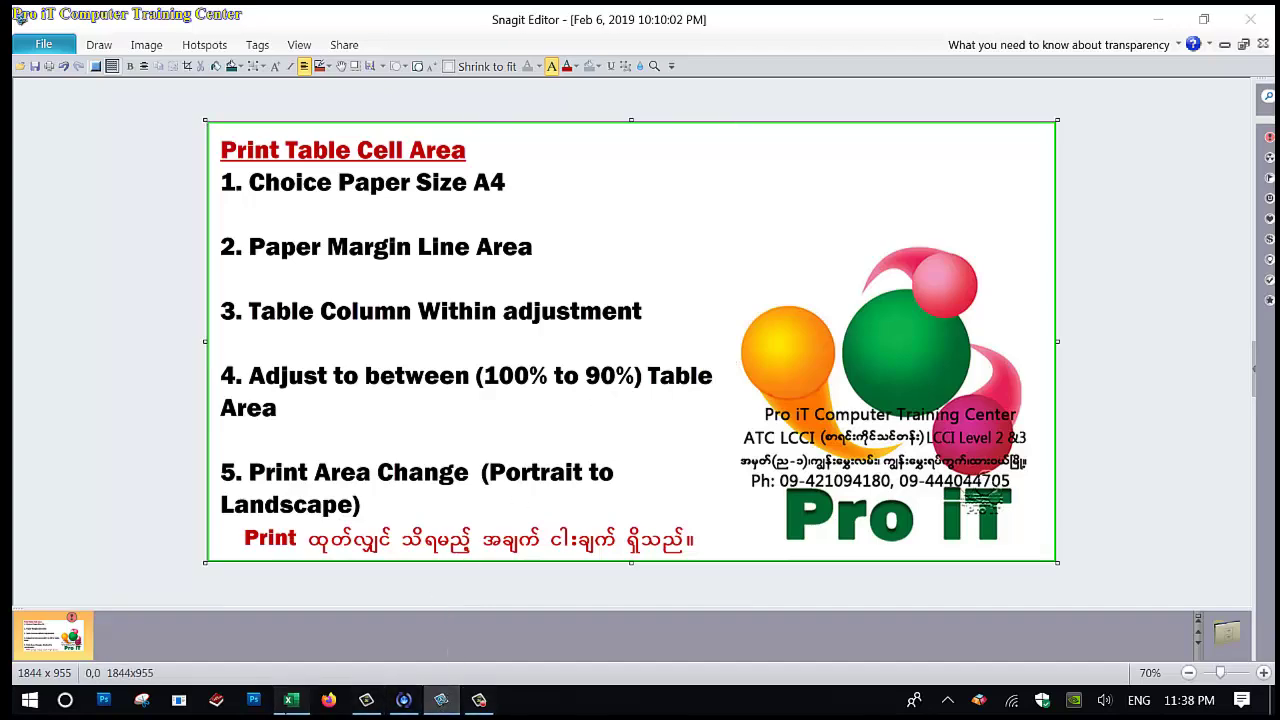
# Step: Return from the Snagit checklist to Excel's print preview
pyautogui.click(291, 700)
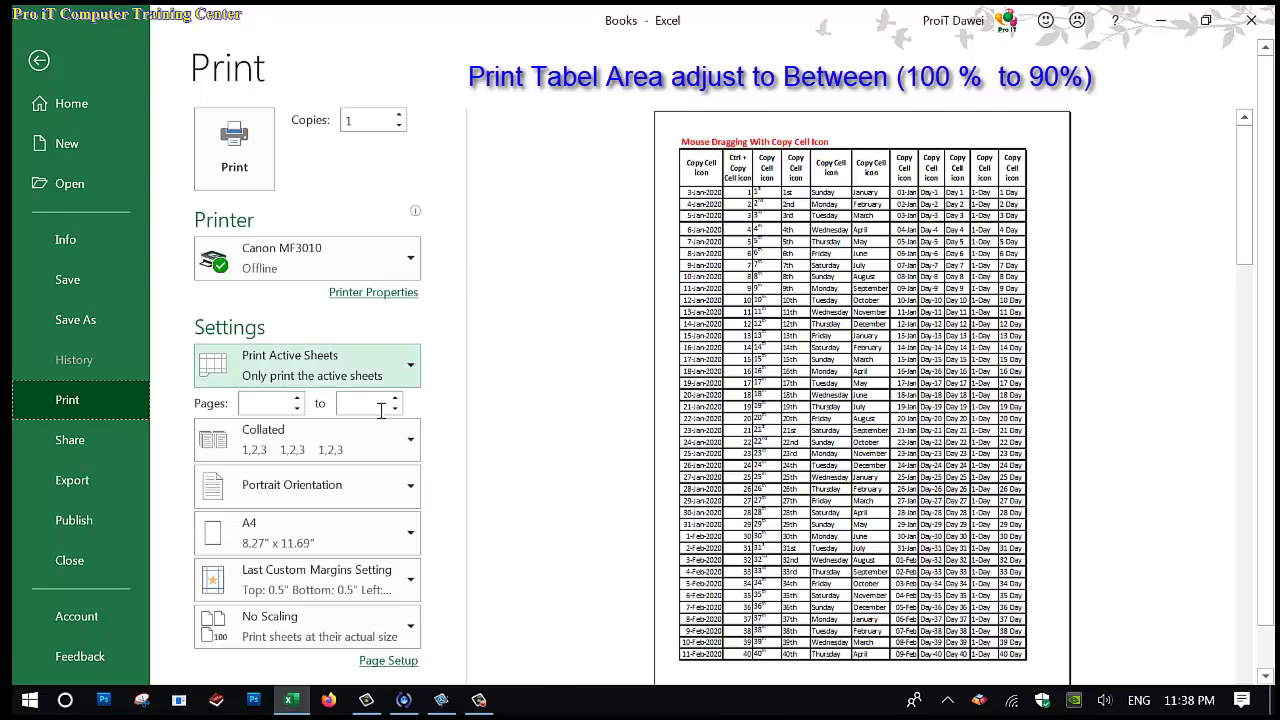
# Step: Look over the Page Setup tabs and set the print scaling to 95%
pyautogui.click(379, 664)
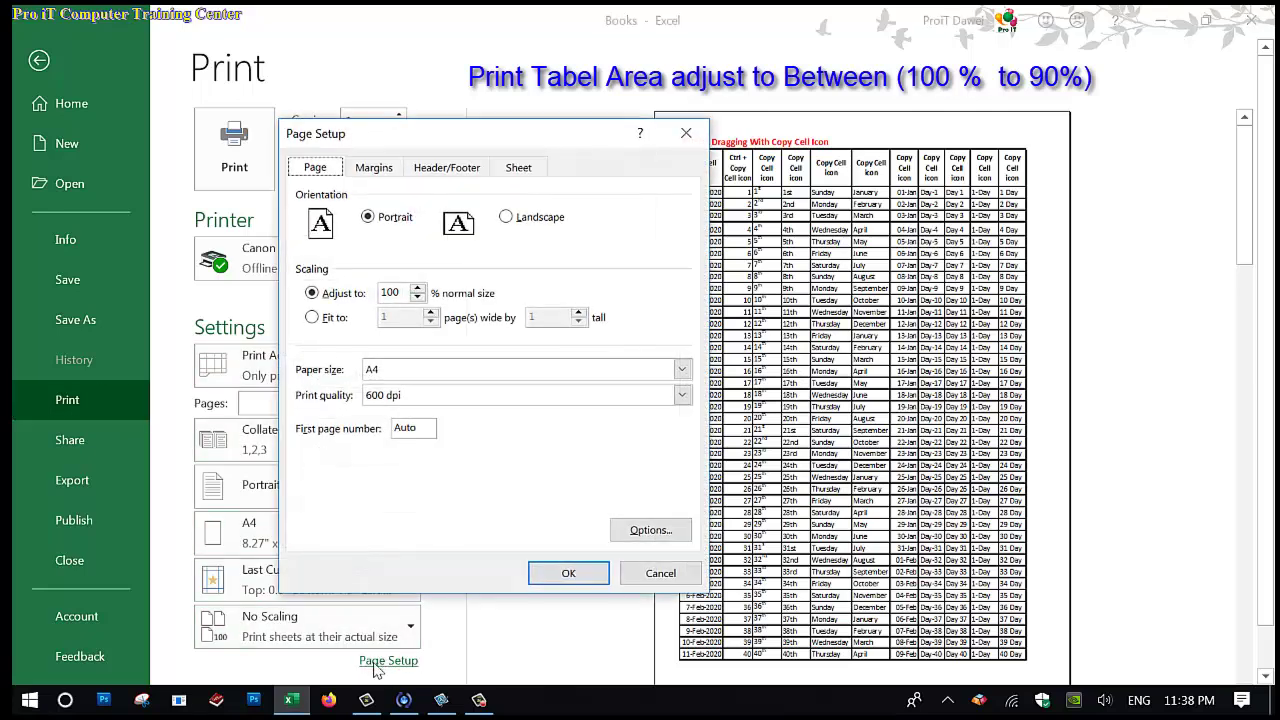
pyautogui.click(650, 573)
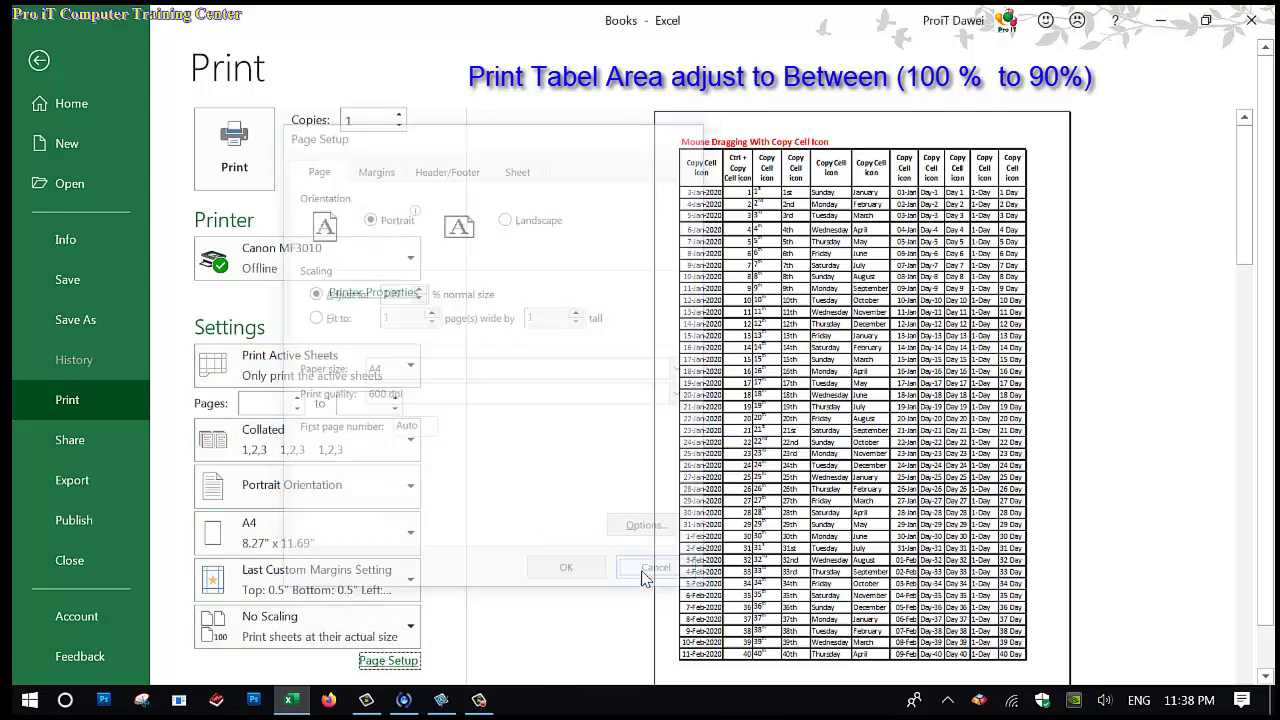
pyautogui.click(390, 662)
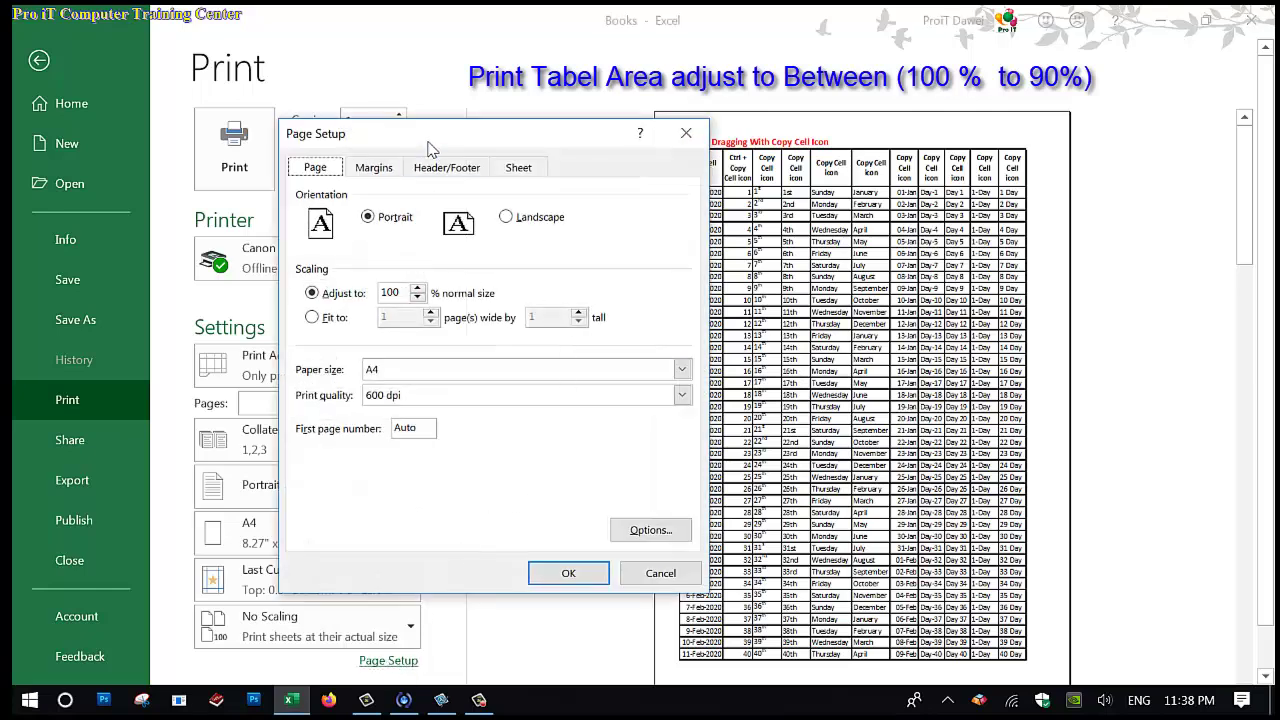
pyautogui.moveTo(437, 134)
pyautogui.mouseDown()
pyautogui.moveTo(292, 120)
pyautogui.moveTo(310, 133)
pyautogui.mouseUp()
pyautogui.click(284, 148)
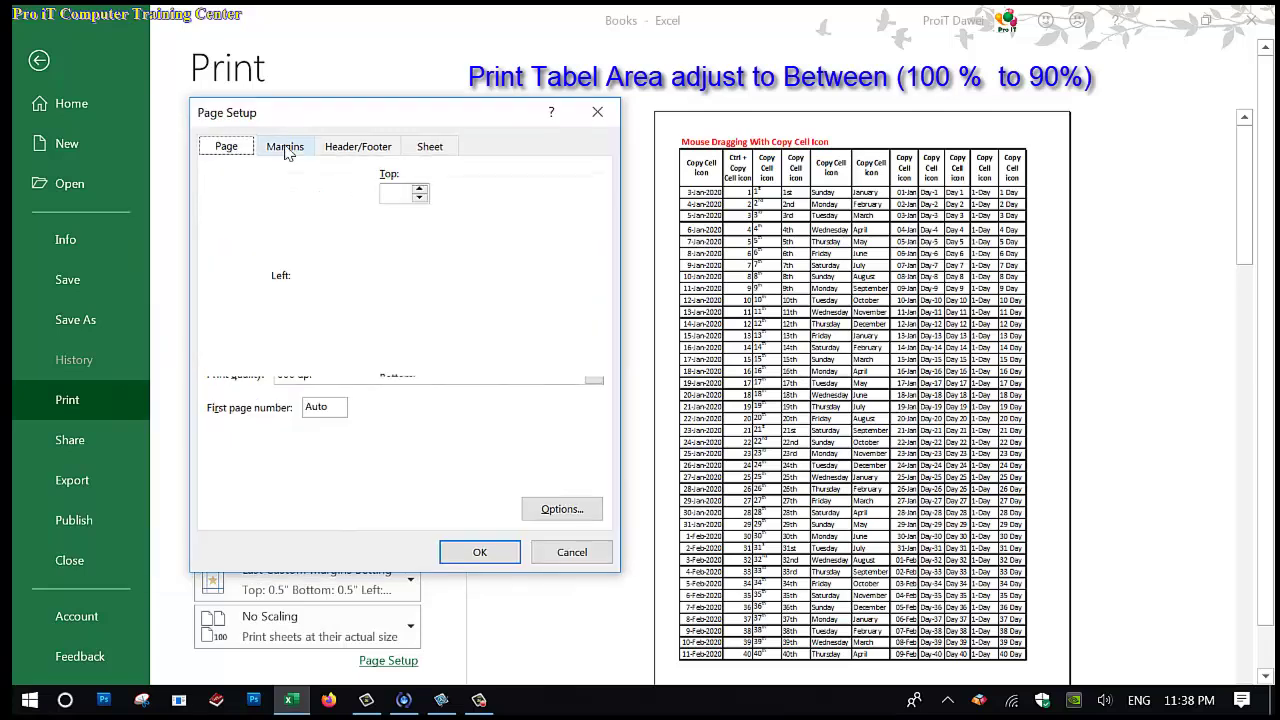
pyautogui.click(358, 148)
pyautogui.click(431, 147)
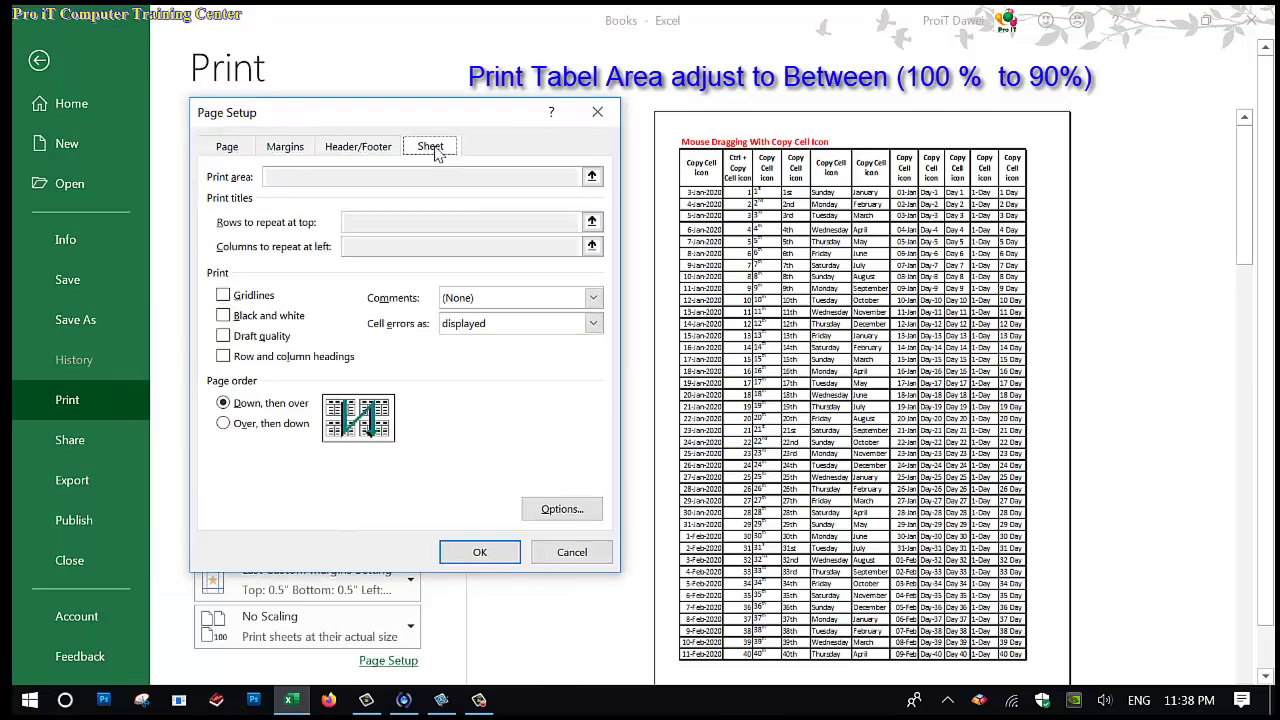
pyautogui.click(235, 151)
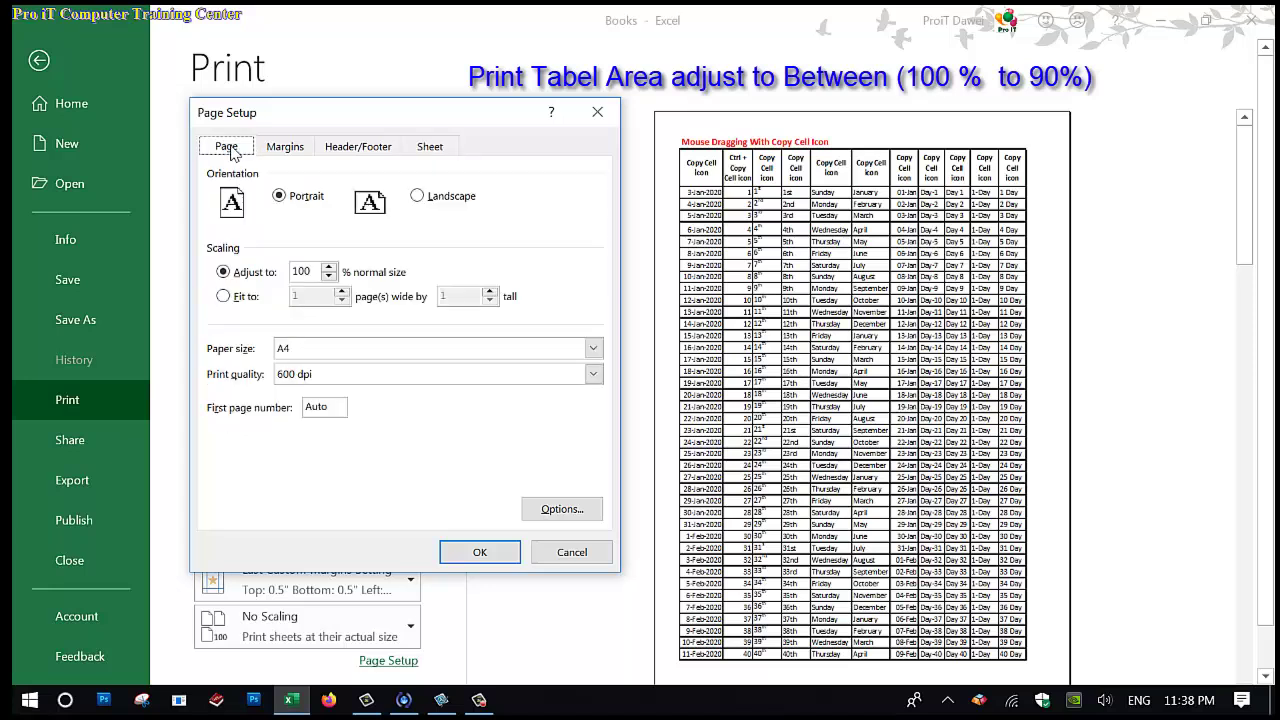
pyautogui.click(330, 267)
pyautogui.click(314, 282)
pyautogui.click(480, 551)
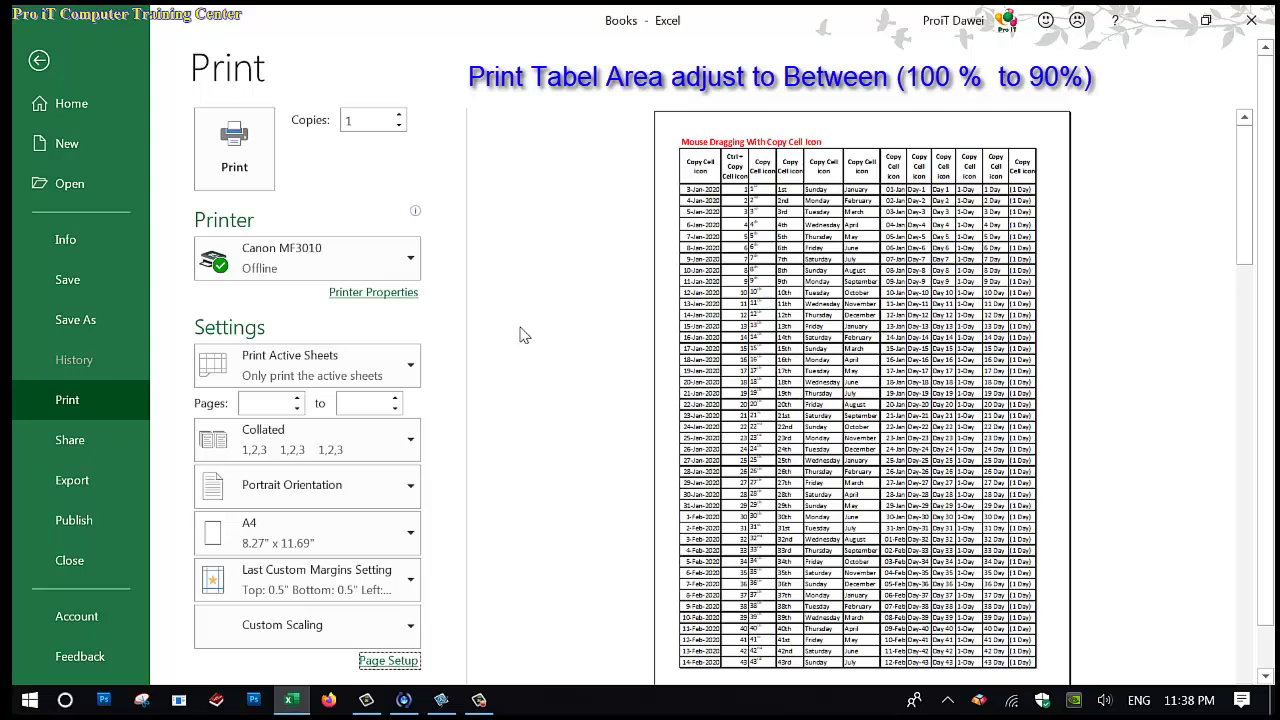
# Step: Lower the print scaling to 90% and return to the worksheet
pyautogui.click(387, 663)
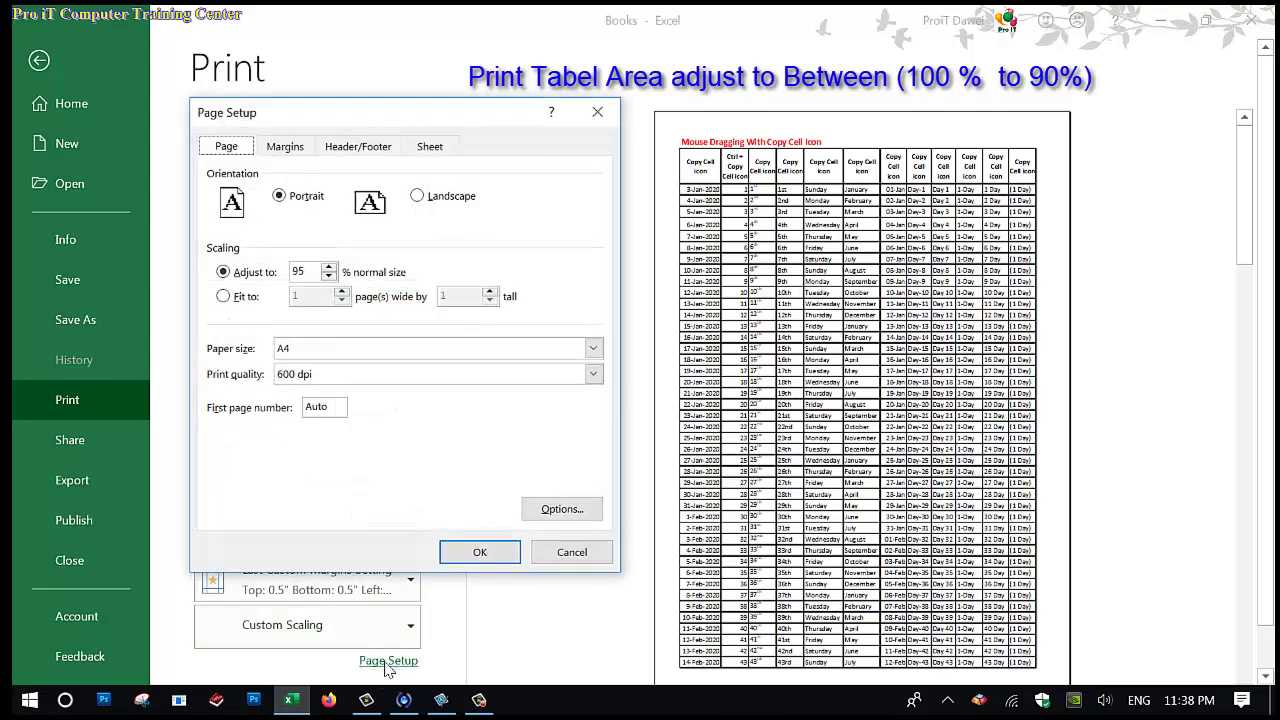
pyautogui.click(328, 276)
pyautogui.click(479, 555)
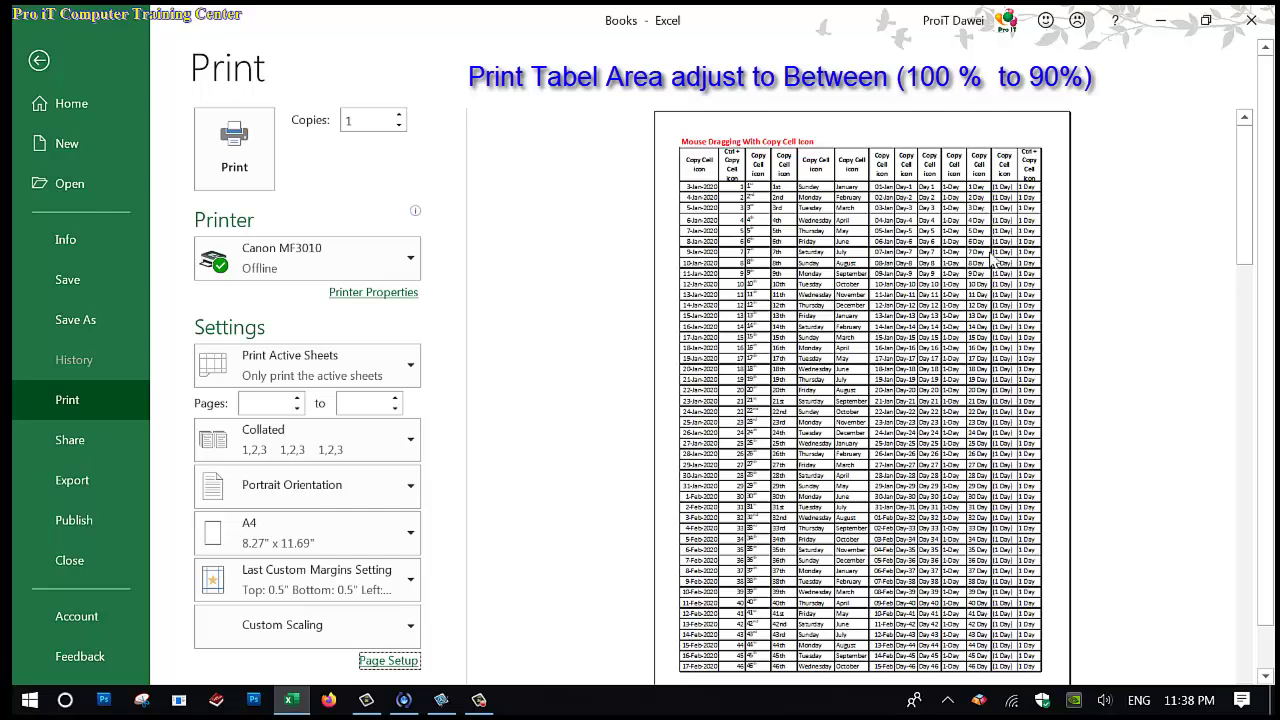
pyautogui.click(40, 62)
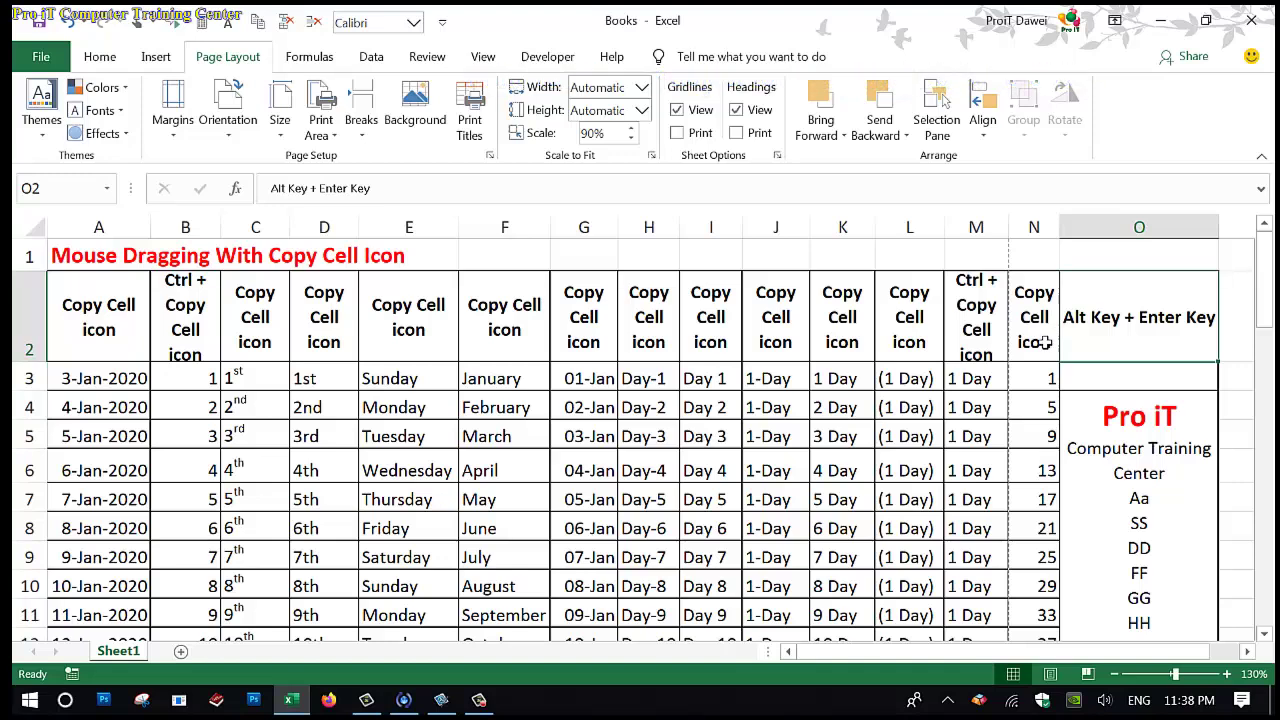
pyautogui.click(443, 704)
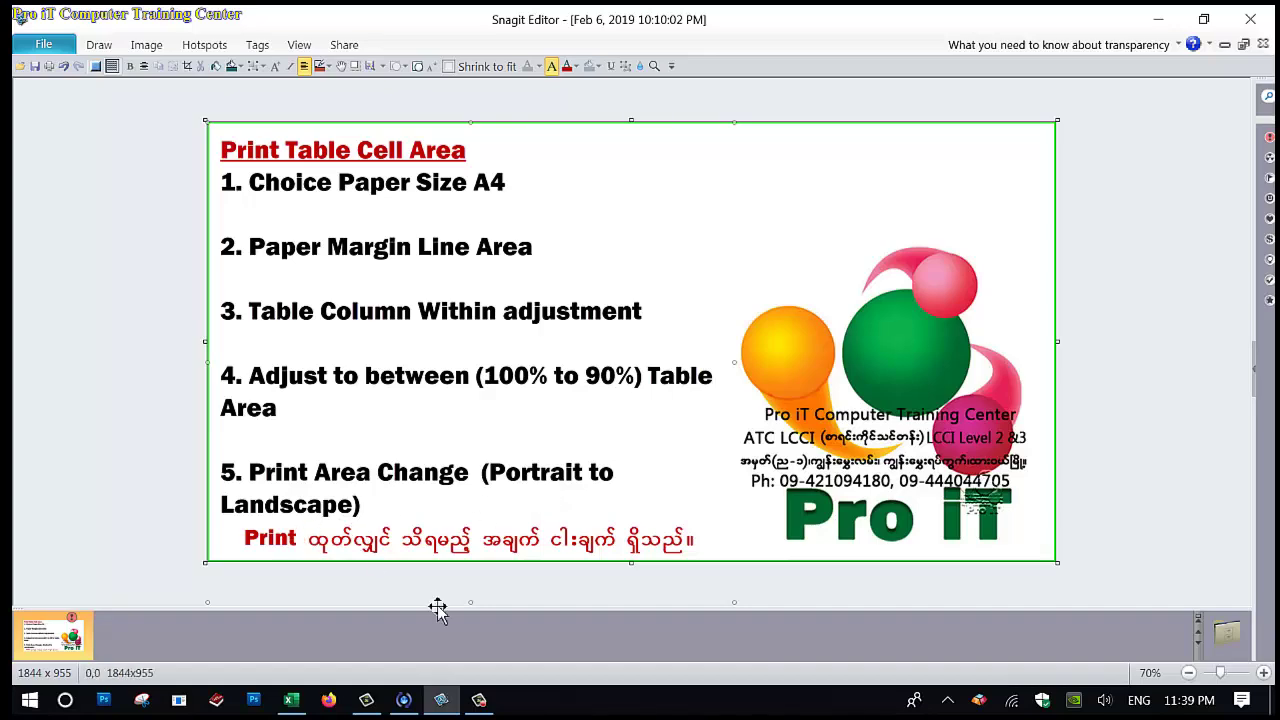
# Step: Switch back to the Books workbook in Excel
pyautogui.click(291, 702)
# Step: From the print preview's Page Setup, set the page orientation to Landscape
pyautogui.click(41, 58)
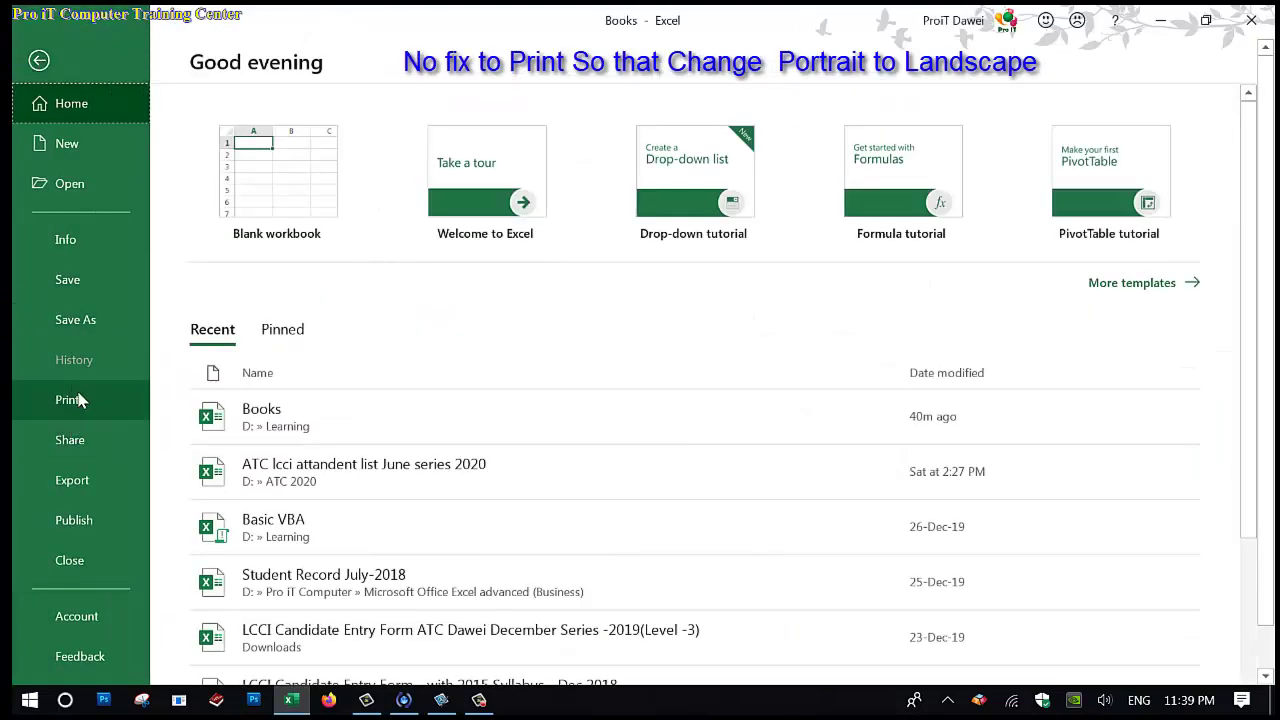
pyautogui.click(80, 400)
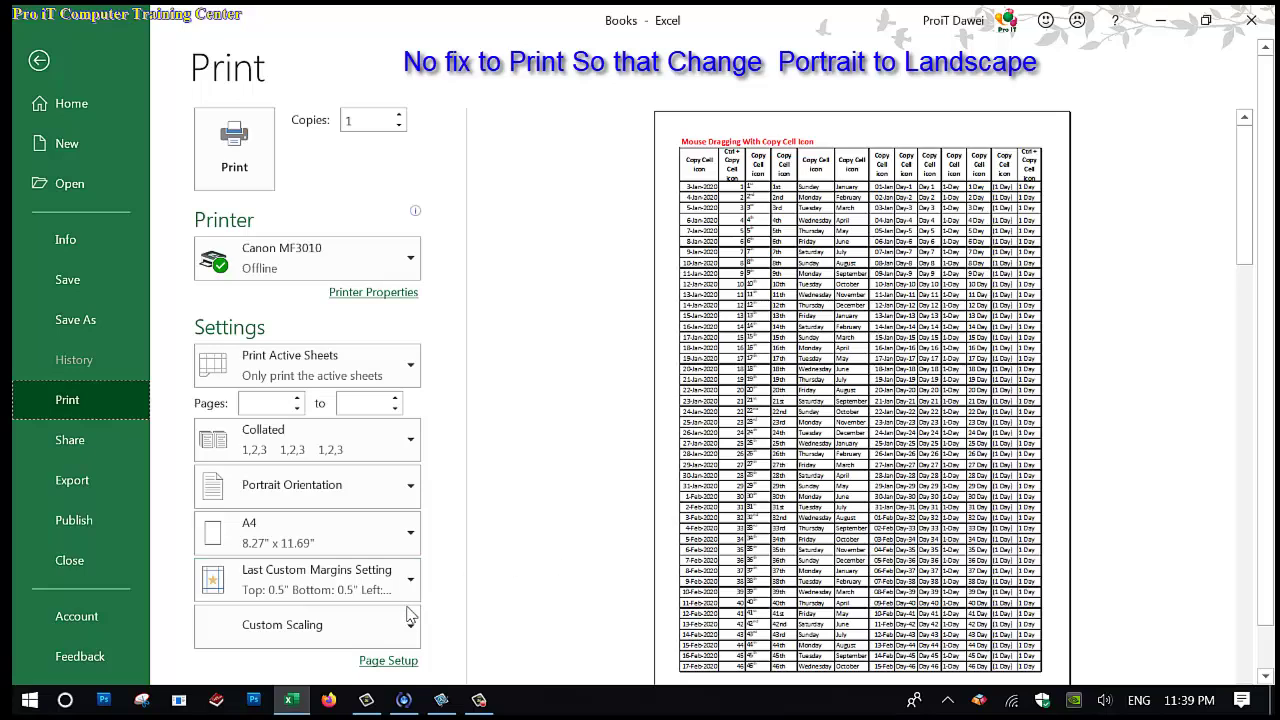
pyautogui.click(399, 664)
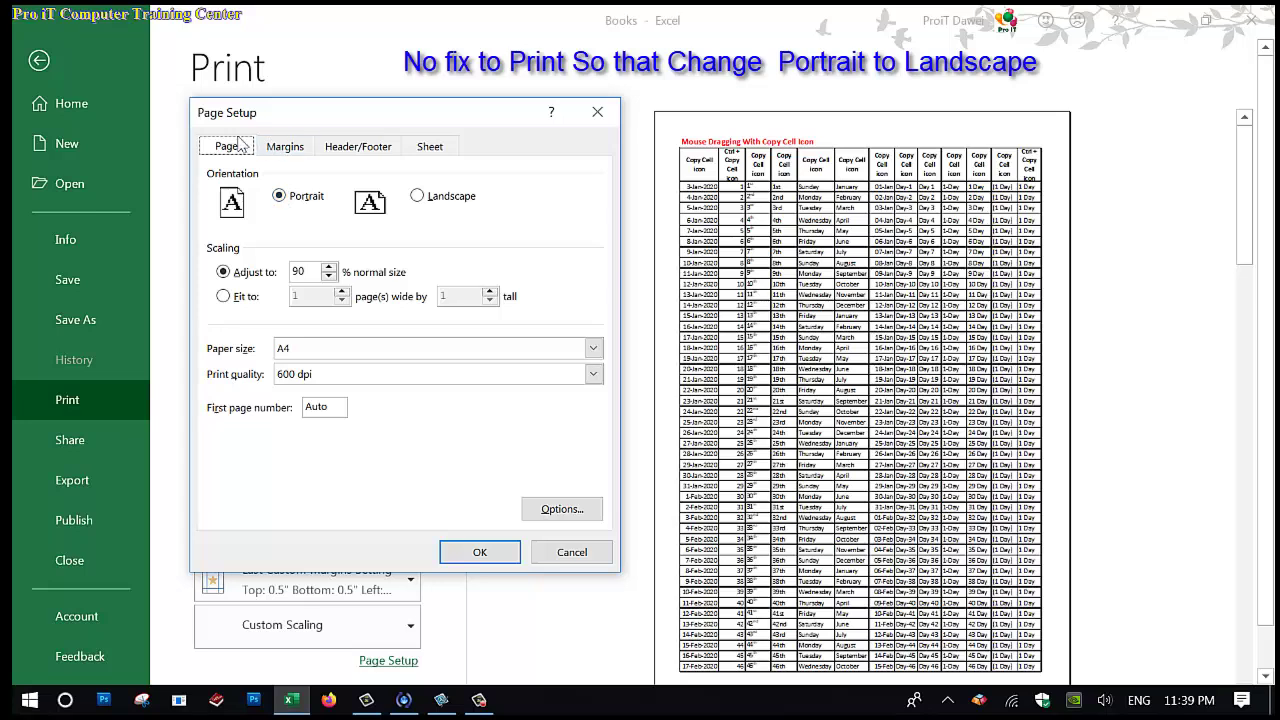
pyautogui.click(282, 199)
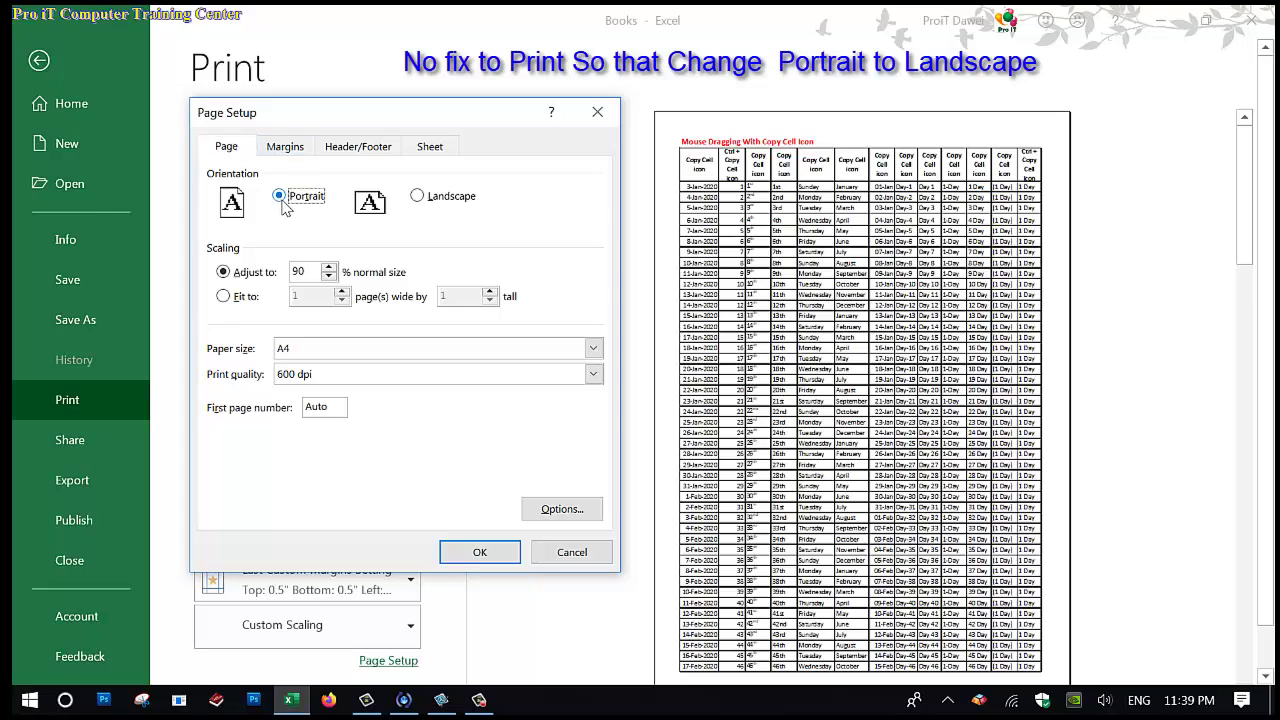
pyautogui.click(420, 197)
pyautogui.click(279, 197)
pyautogui.click(417, 196)
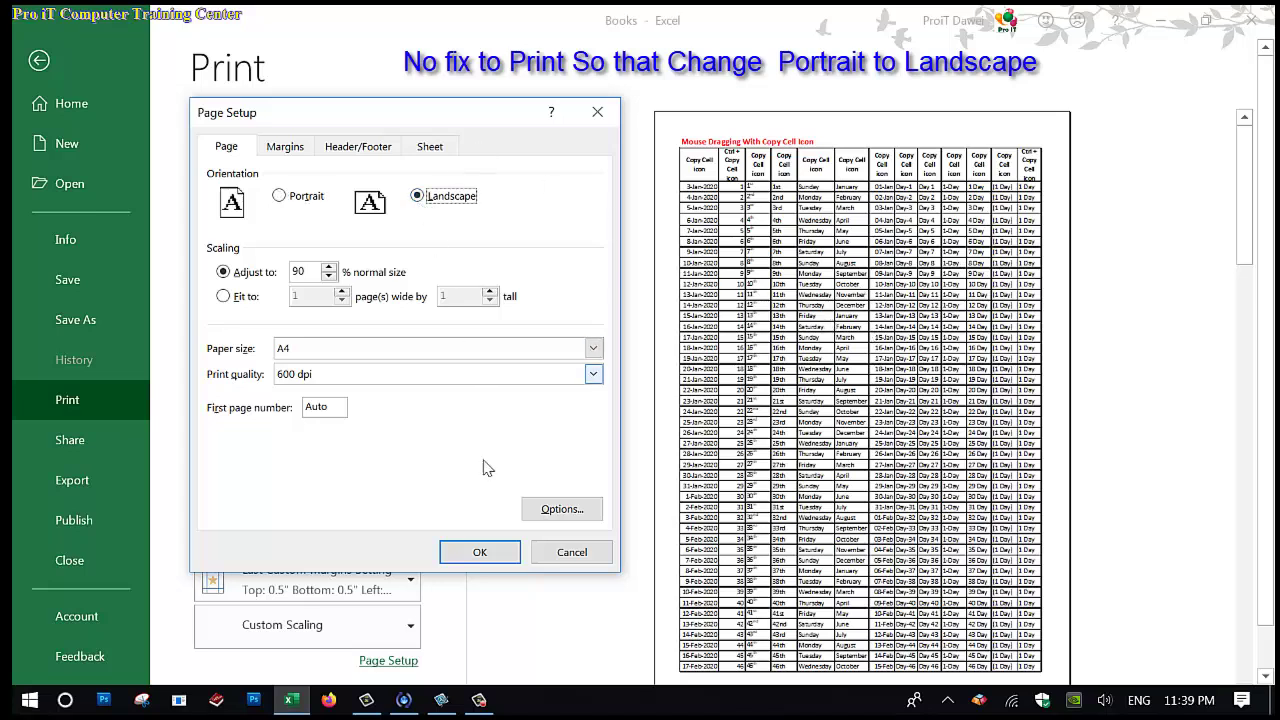
pyautogui.click(463, 556)
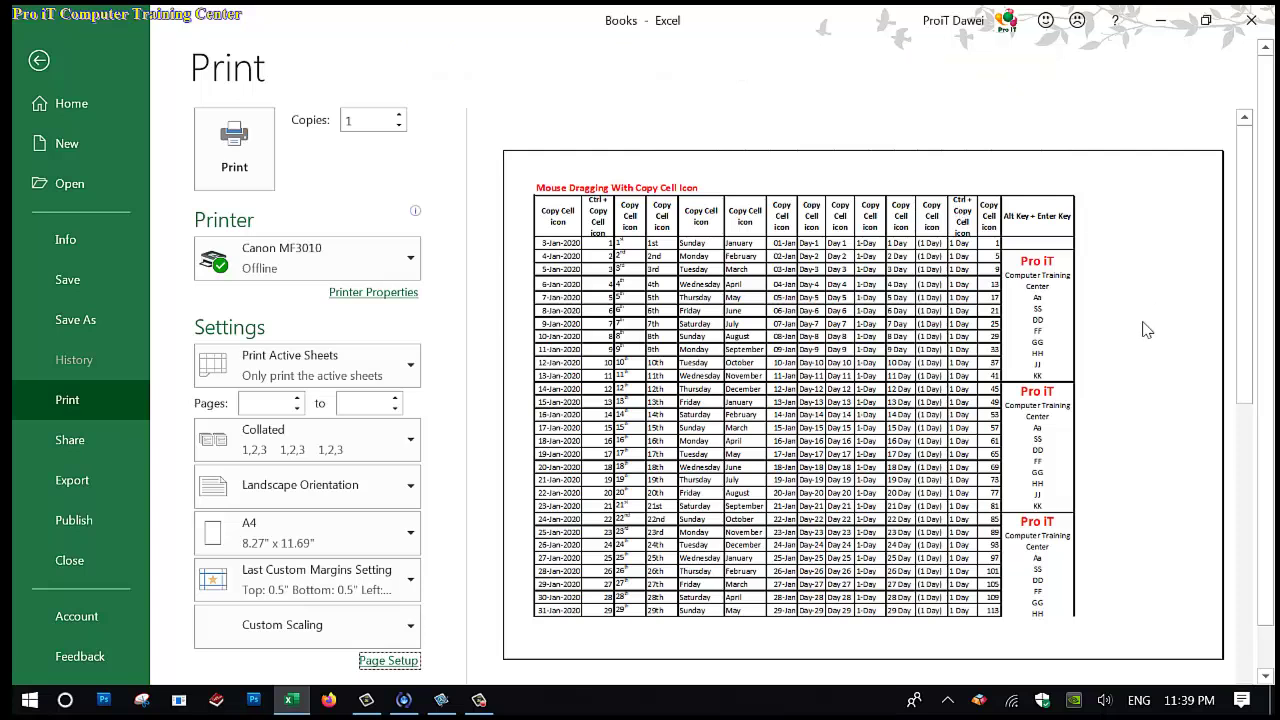
pyautogui.click(1092, 267)
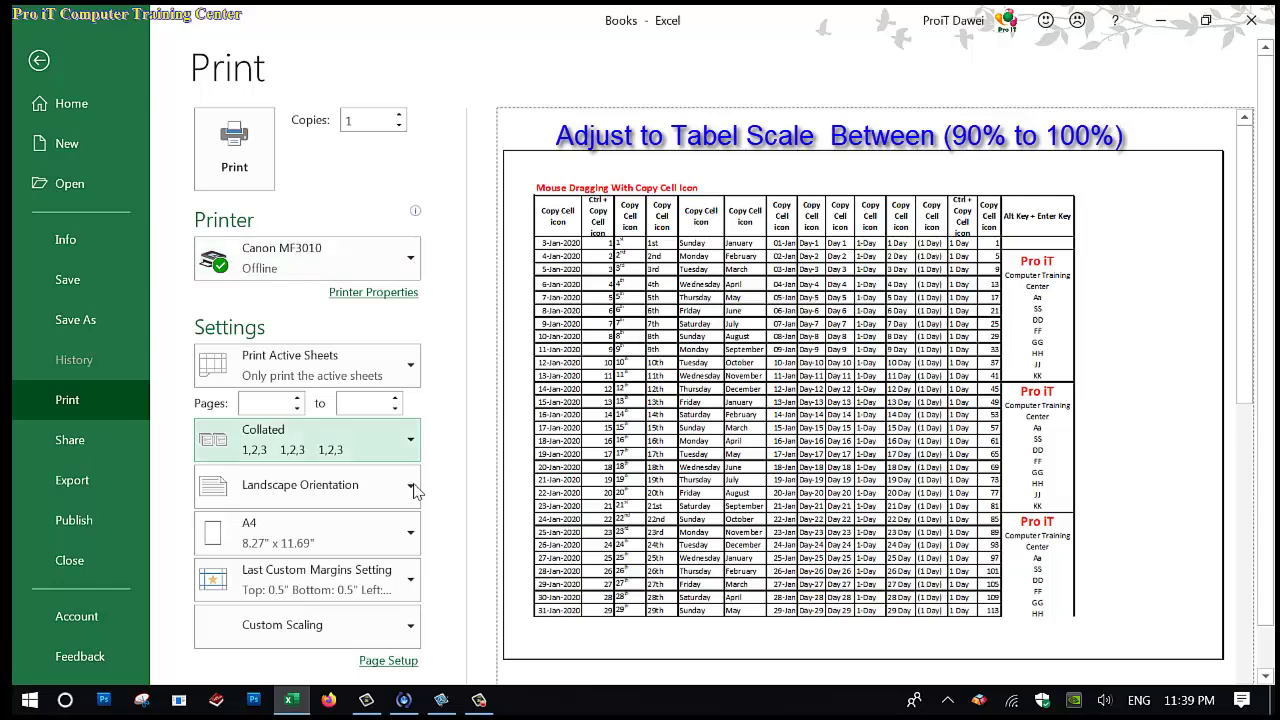
# Step: Try 85–95% scaling in Page Setup, then settle on 100% normal size
pyautogui.click(390, 661)
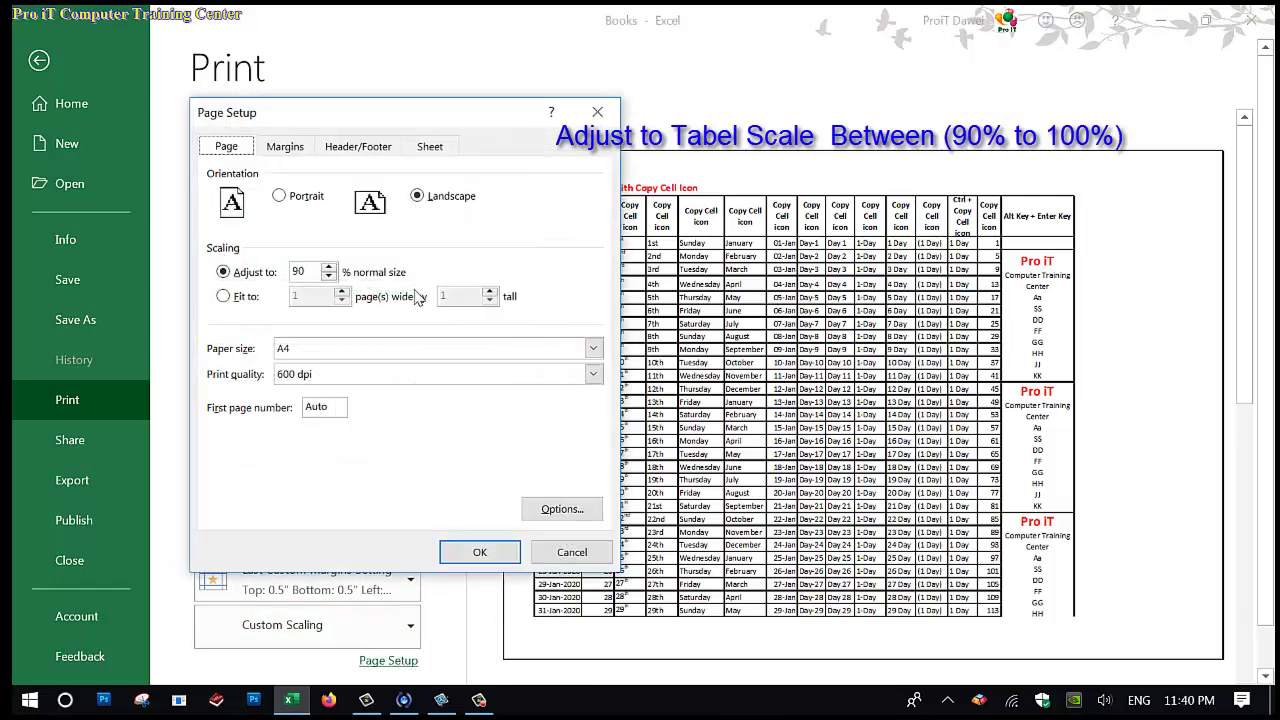
pyautogui.click(329, 277)
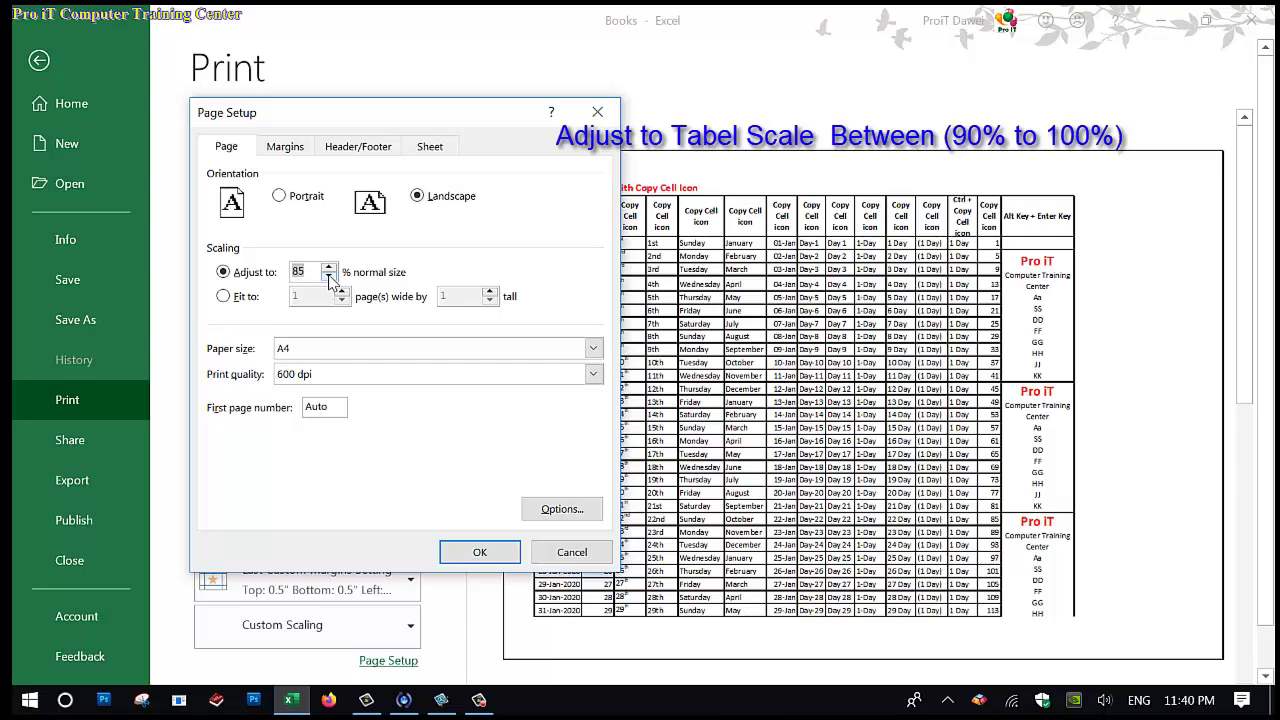
pyautogui.click(329, 268)
pyautogui.click(481, 555)
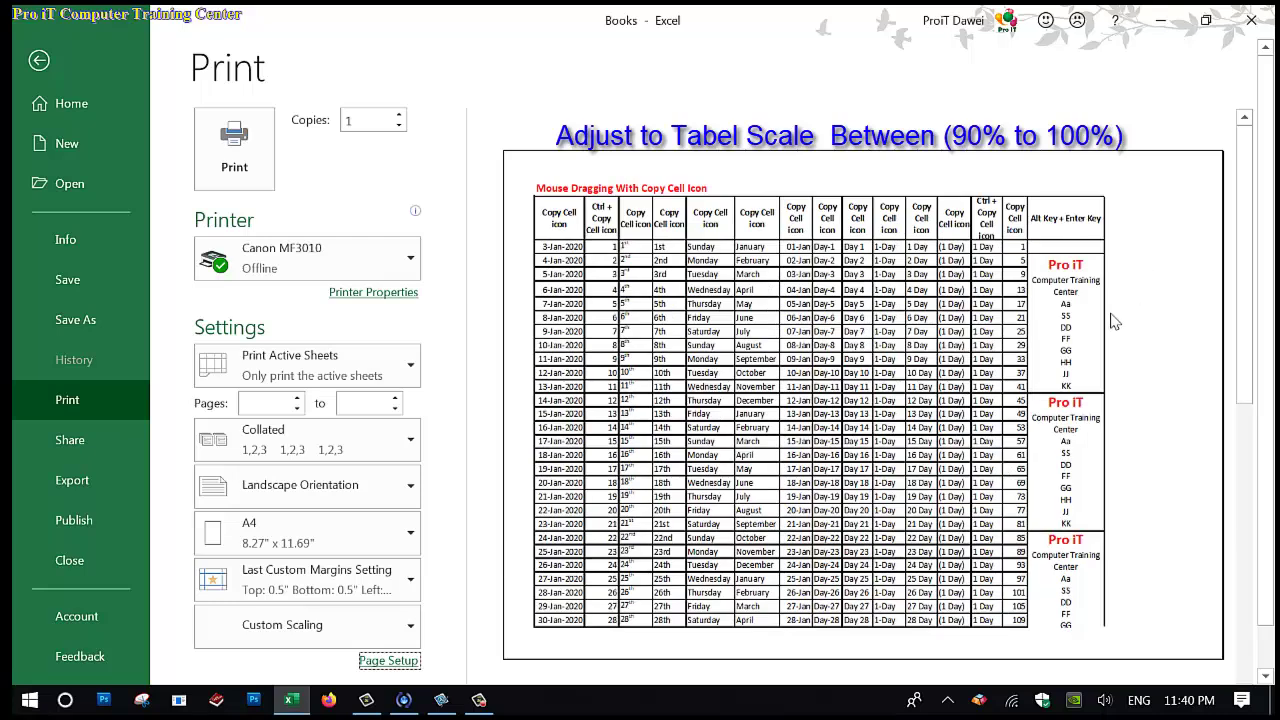
pyautogui.click(401, 667)
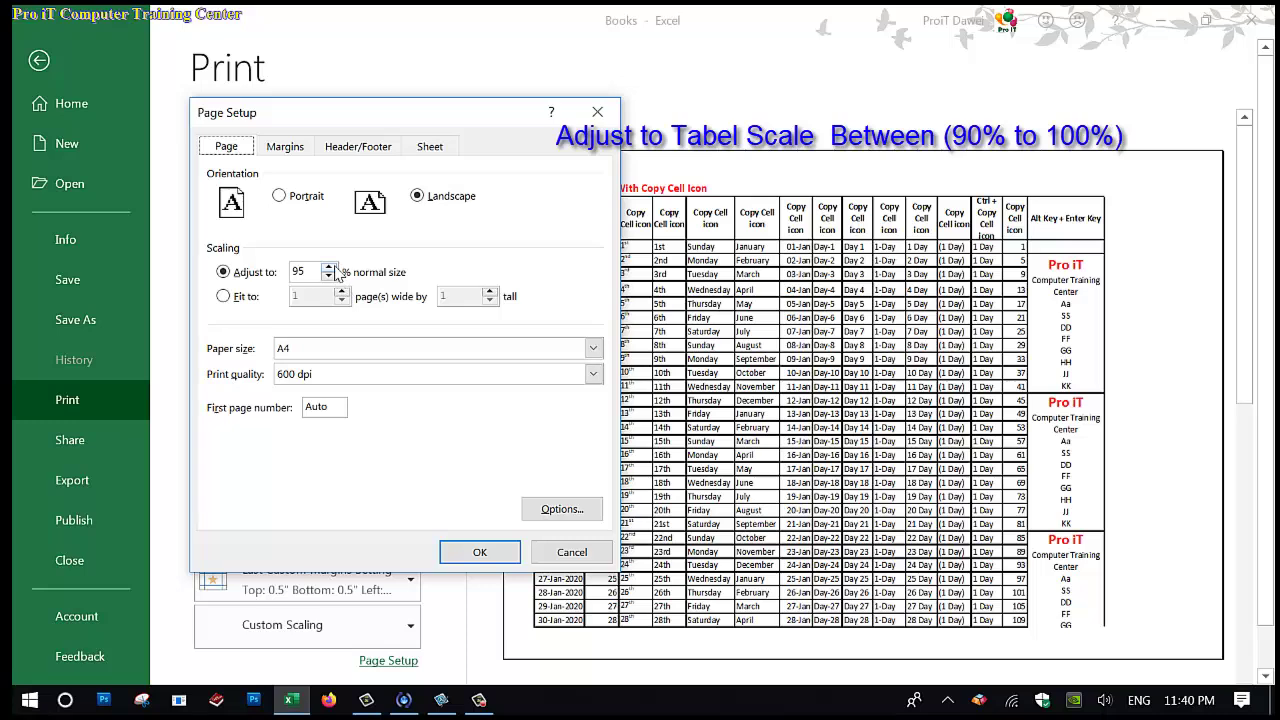
pyautogui.click(328, 267)
pyautogui.click(490, 555)
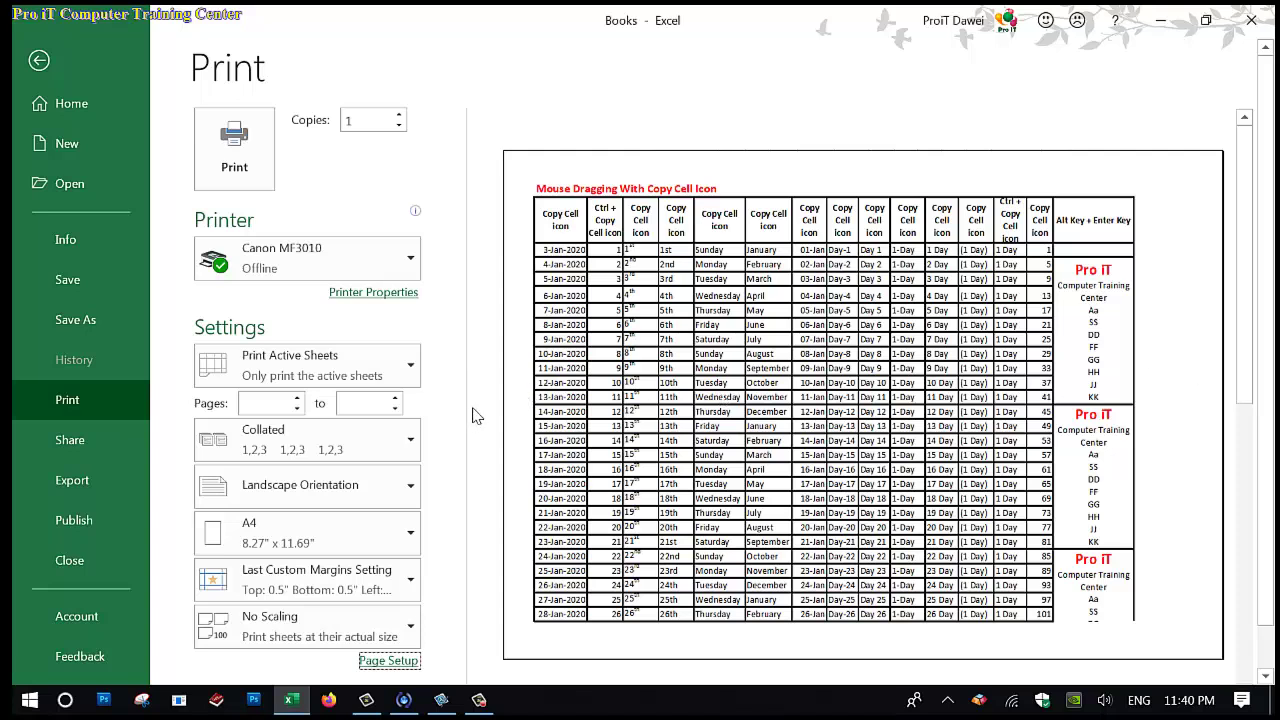
pyautogui.click(507, 418)
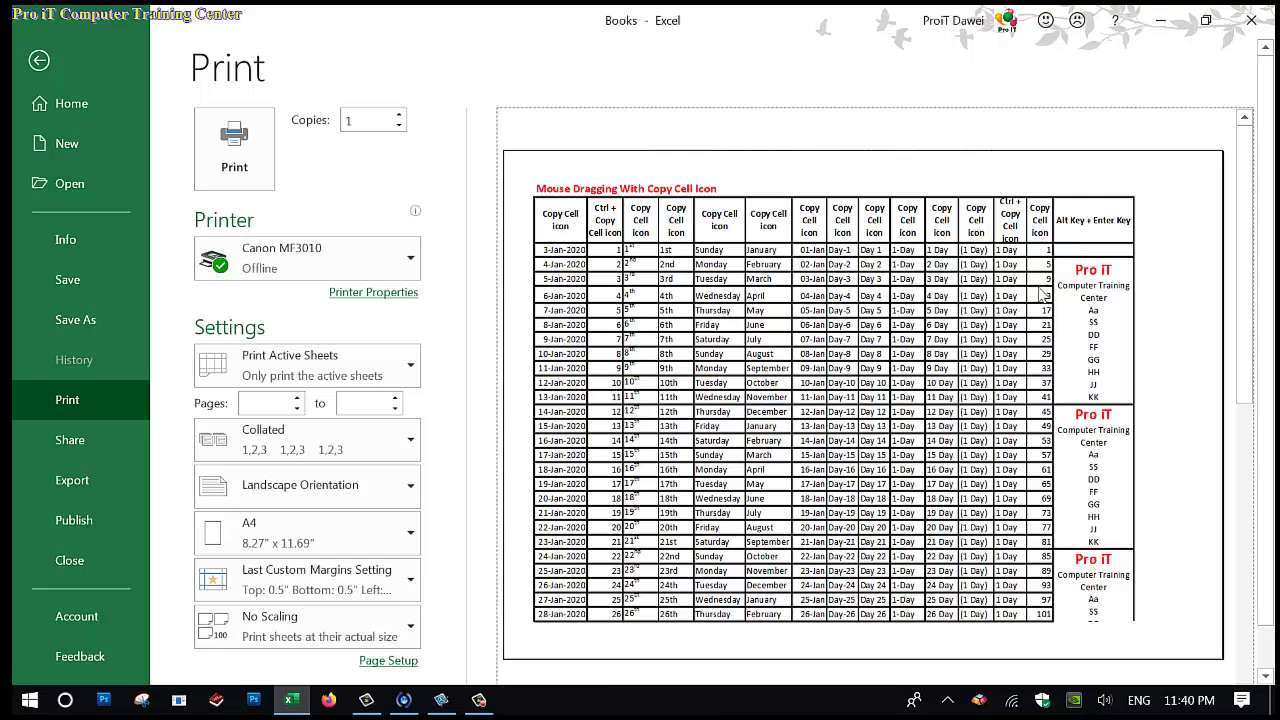
# Step: Leave the print view and widen columns A and B slightly
pyautogui.click(39, 62)
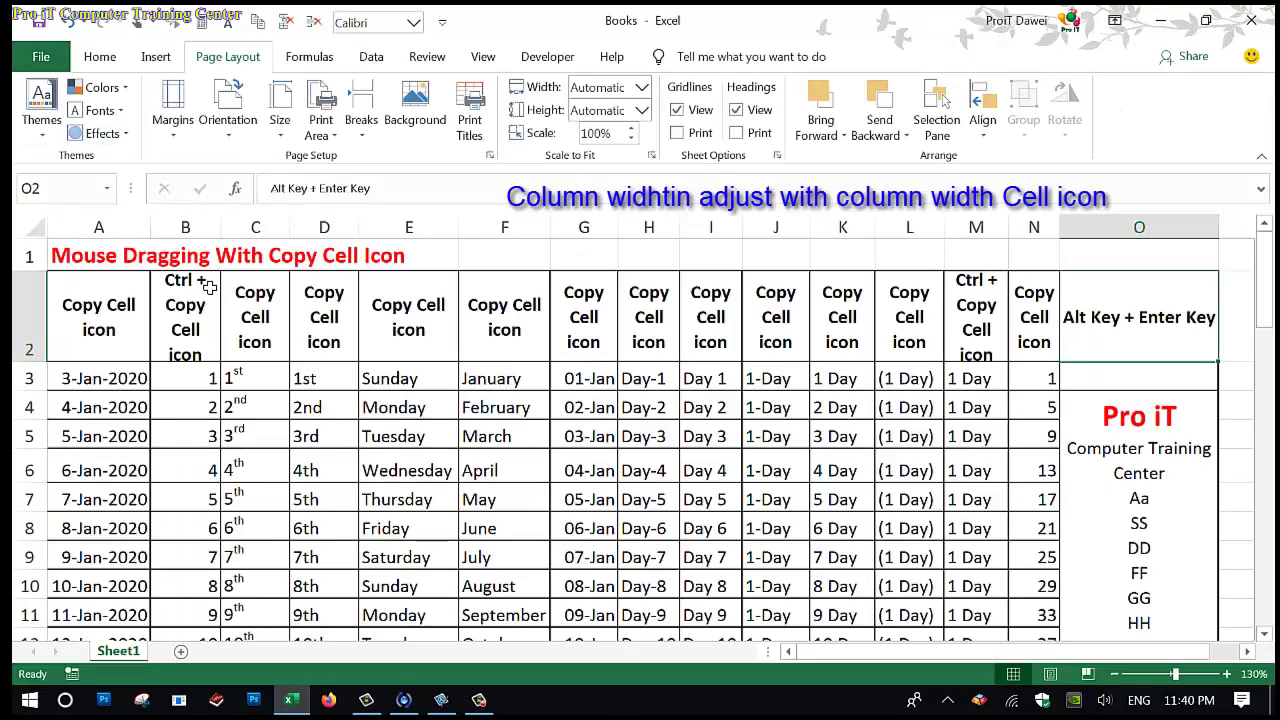
pyautogui.moveTo(161, 234); pyautogui.dragTo(163, 234)
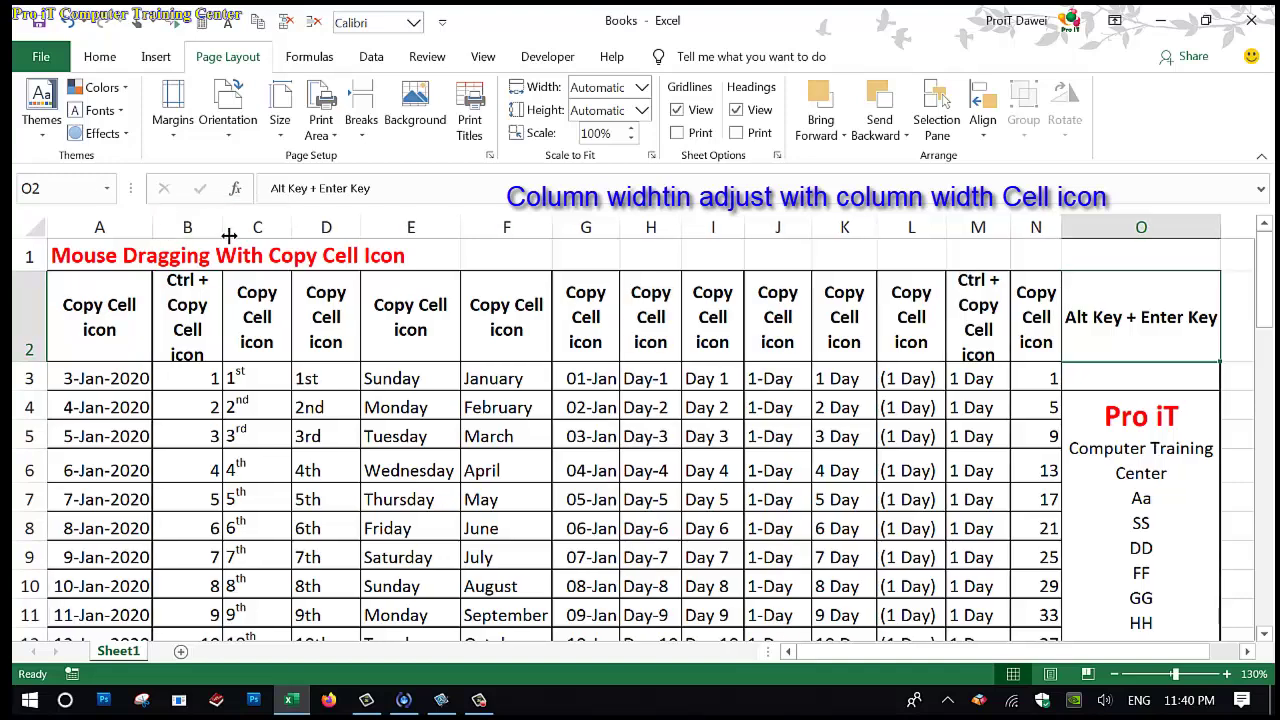
pyautogui.moveTo(221, 240); pyautogui.dragTo(227, 238)
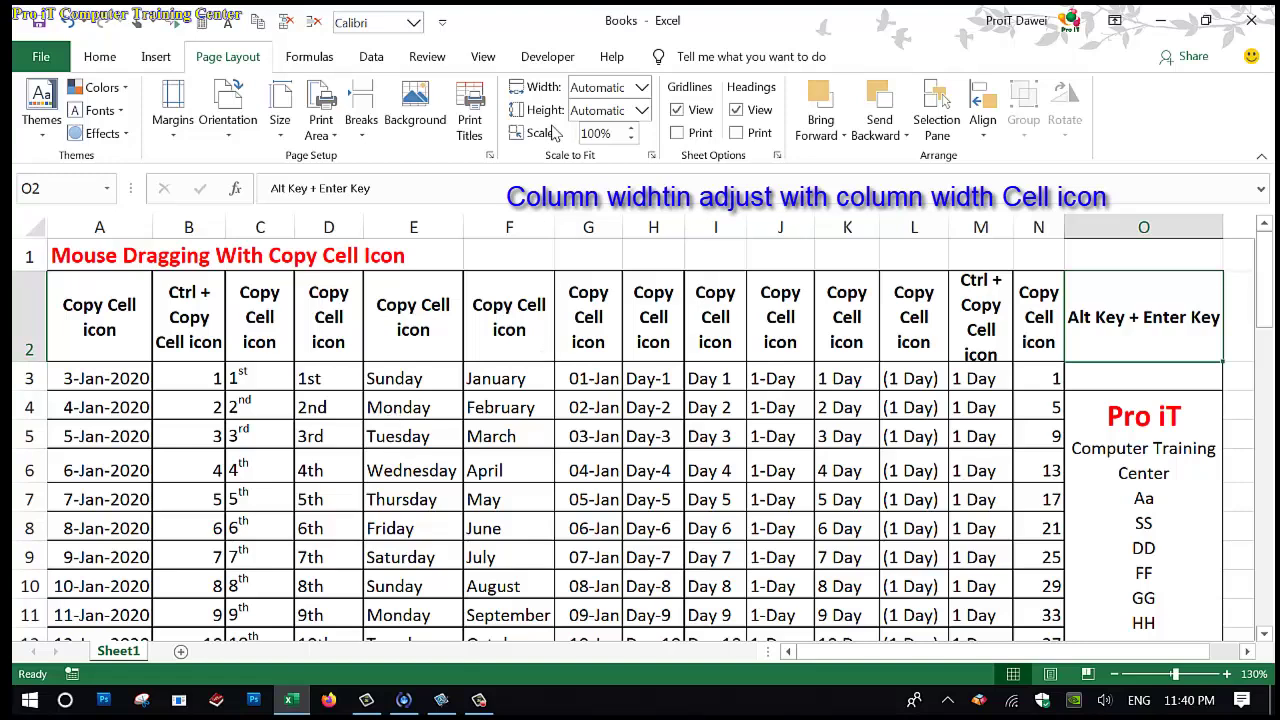
# Step: Switch to Normal view and widen columns C, E and F so headers wrap onto two lines
pyautogui.click(480, 60)
pyautogui.click(55, 118)
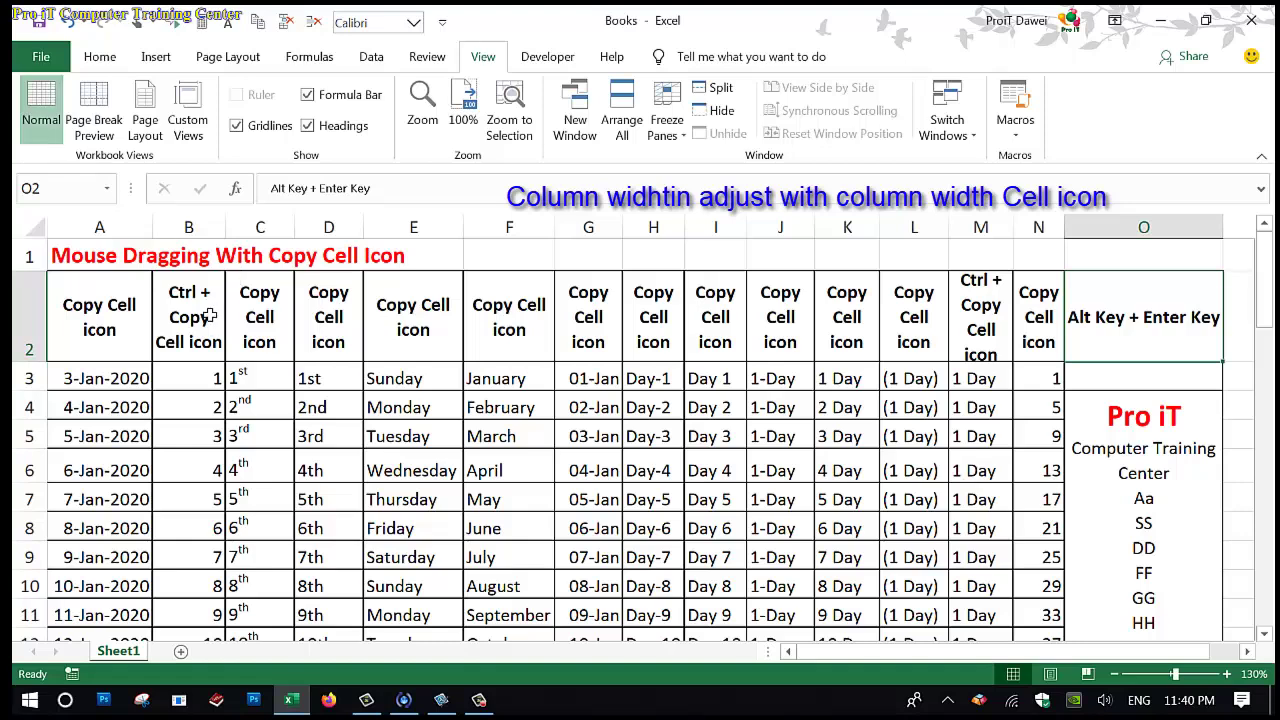
pyautogui.moveTo(232, 238); pyautogui.dragTo(380, 230)
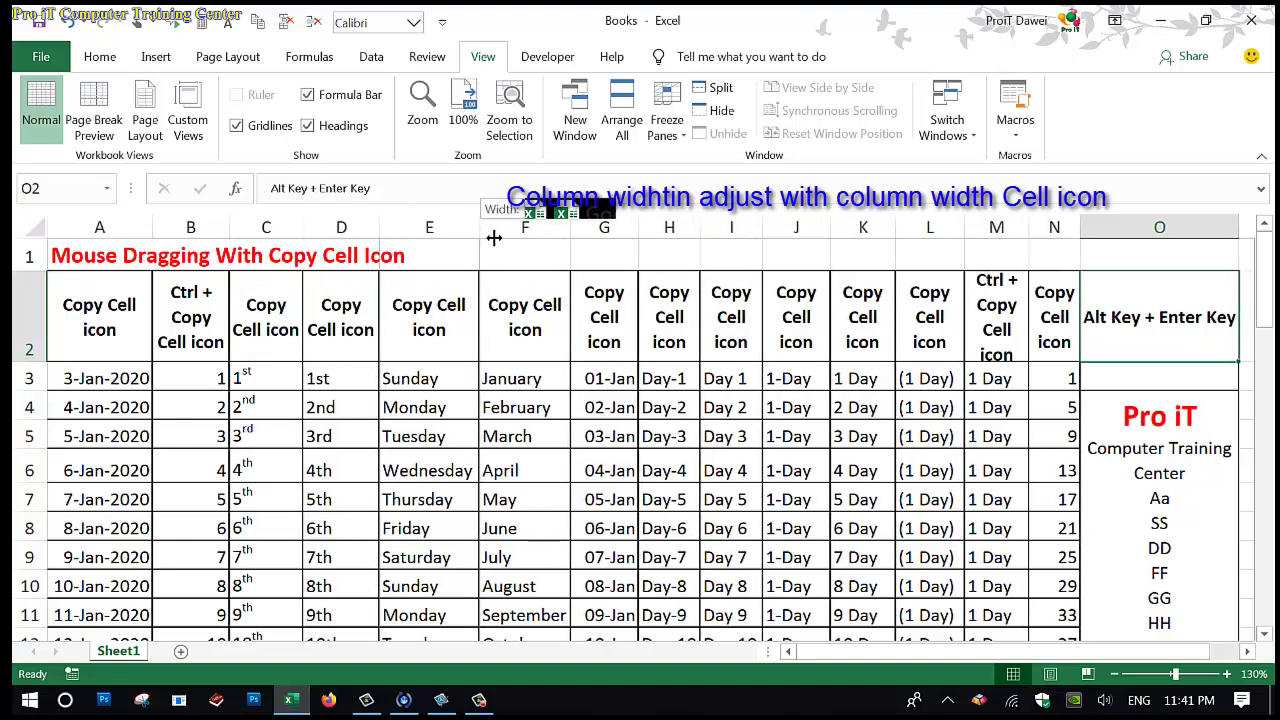
pyautogui.moveTo(482, 238); pyautogui.dragTo(486, 238)
pyautogui.moveTo(578, 238); pyautogui.dragTo(1155, 233)
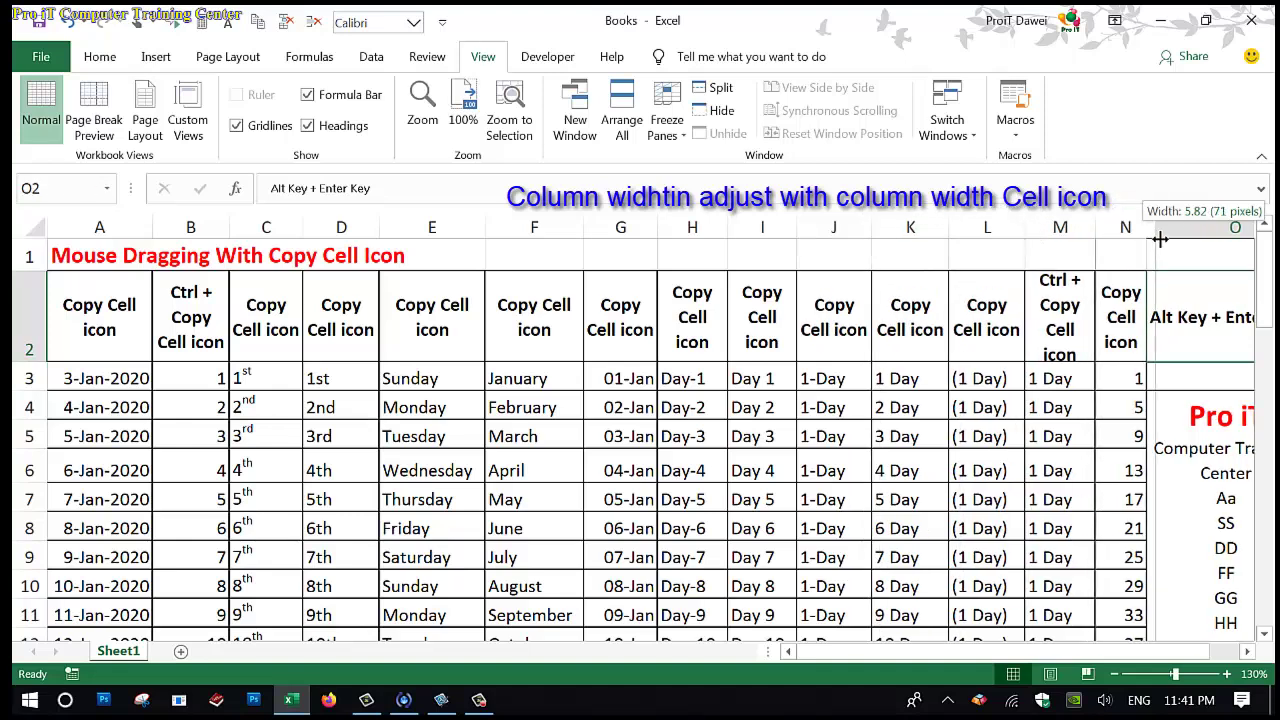
# Step: Preview the printout, check that the table runs onto 2 landscape pages, and return to the sheet
pyautogui.click(41, 56)
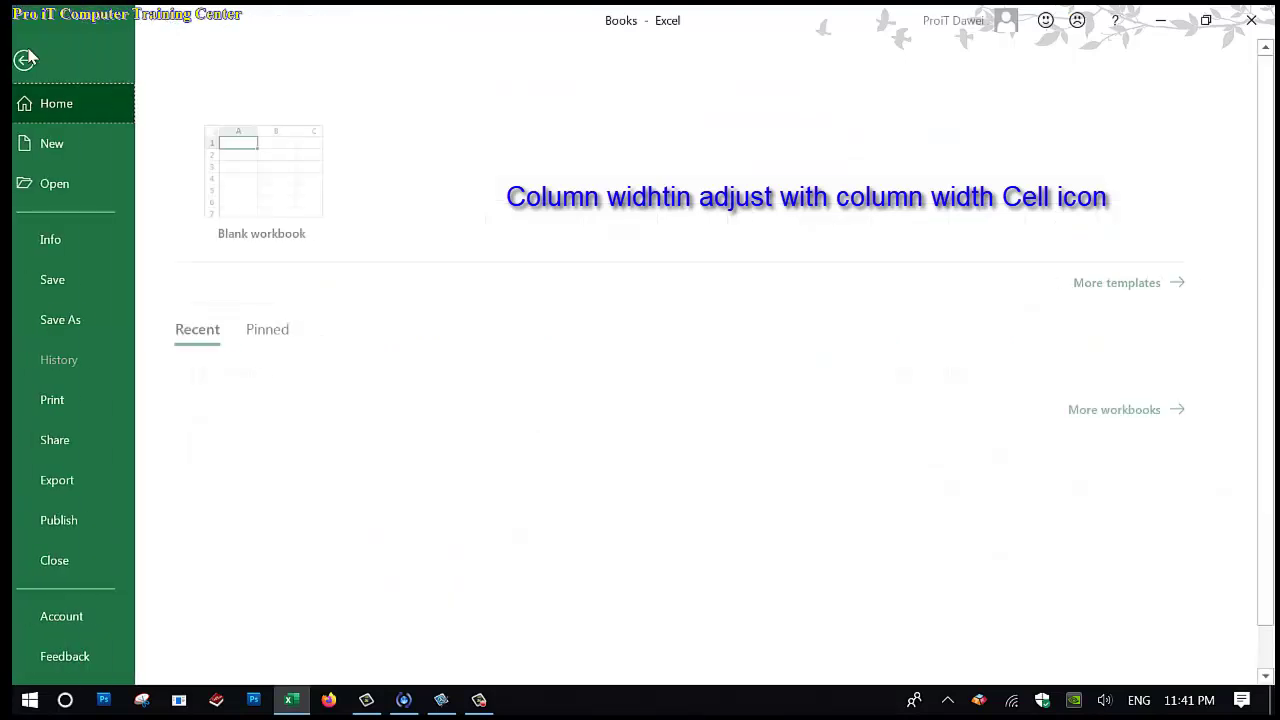
pyautogui.click(67, 400)
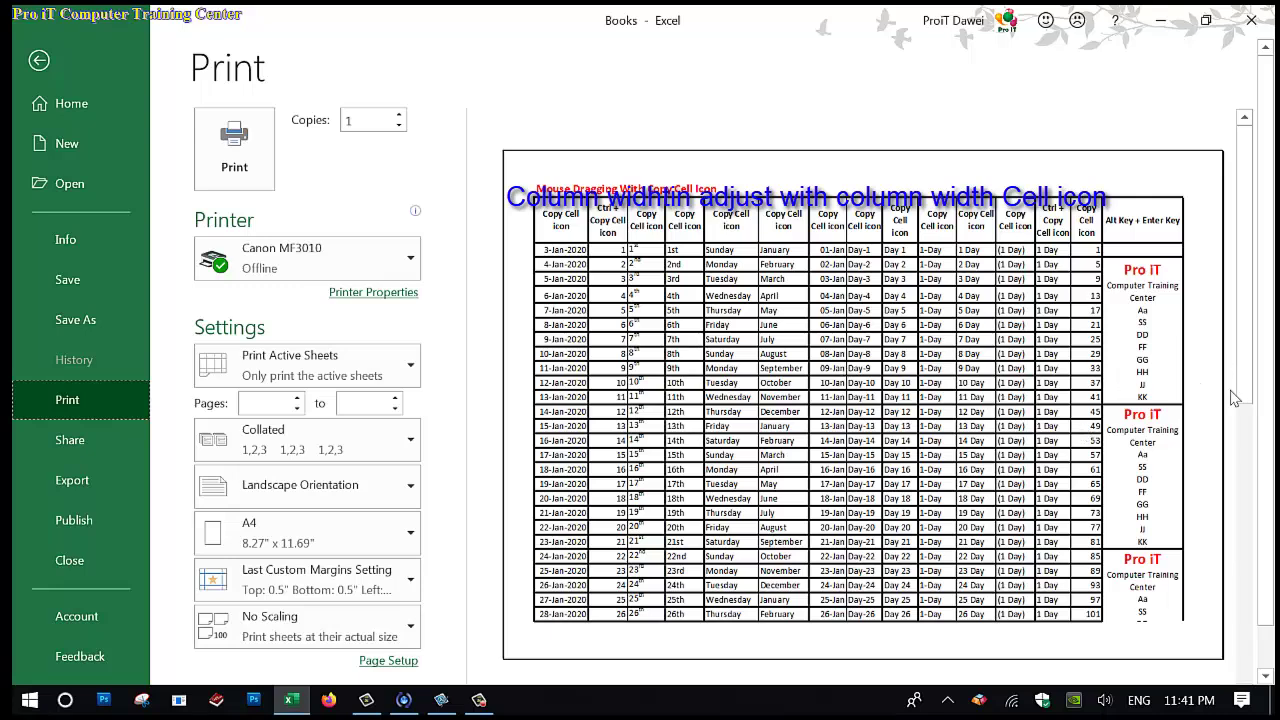
pyautogui.moveTo(1240, 398); pyautogui.dragTo(1264, 652)
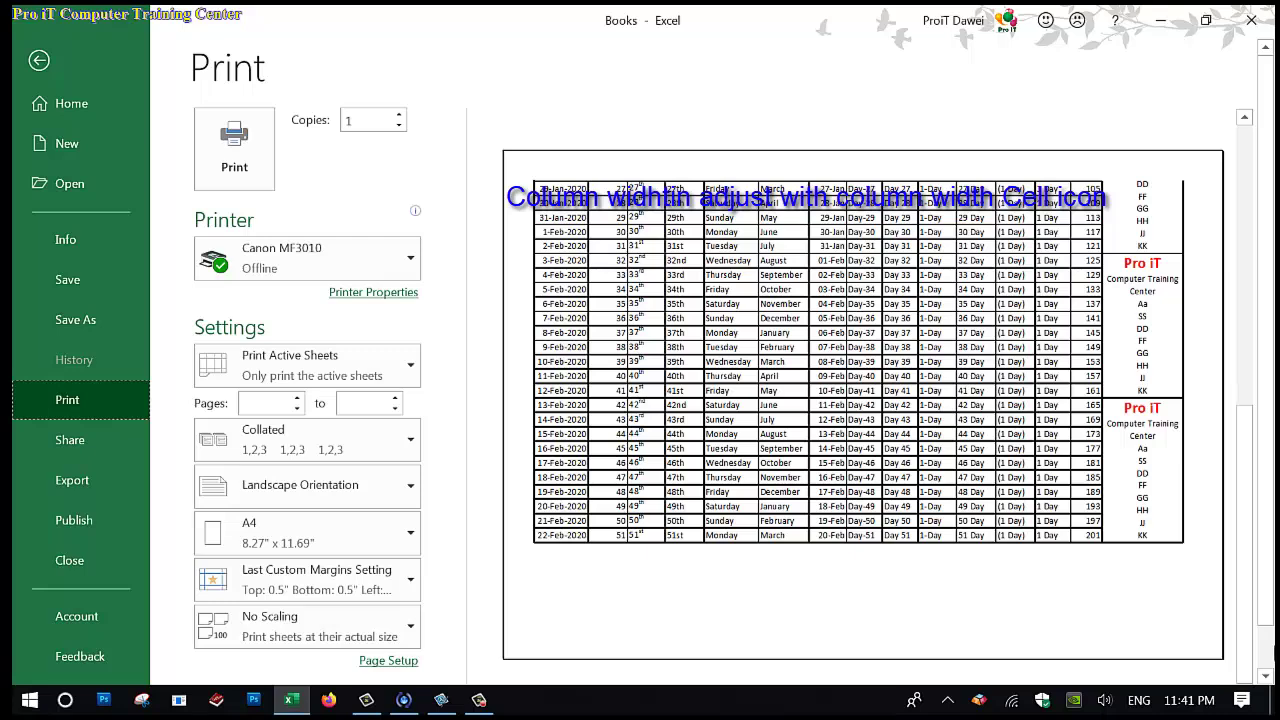
pyautogui.scroll(-1, 843, 600)
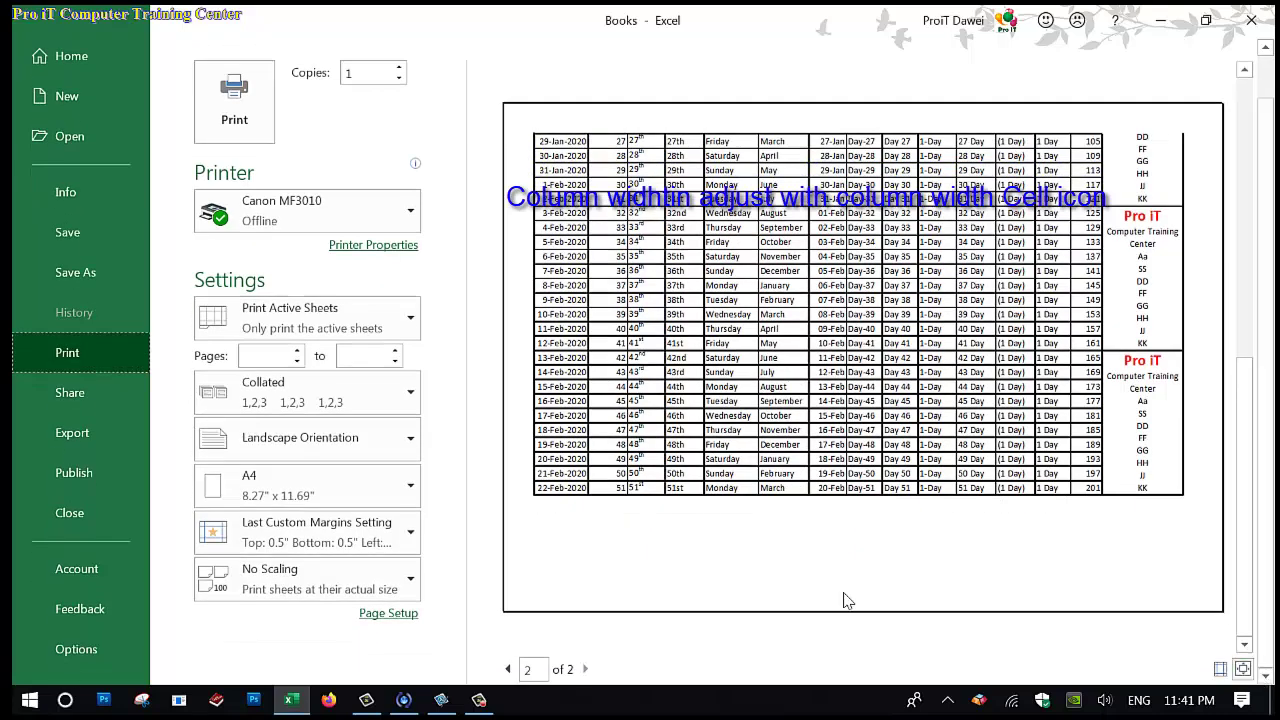
pyautogui.click(508, 670)
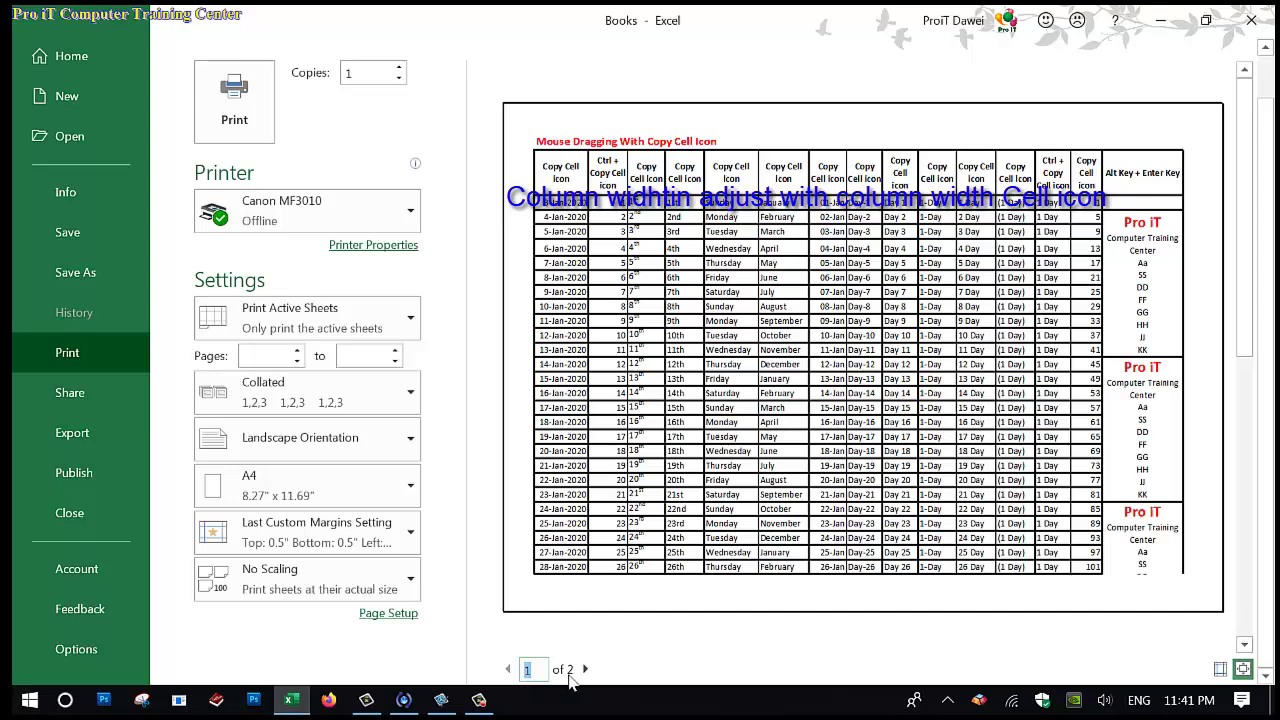
pyautogui.click(587, 670)
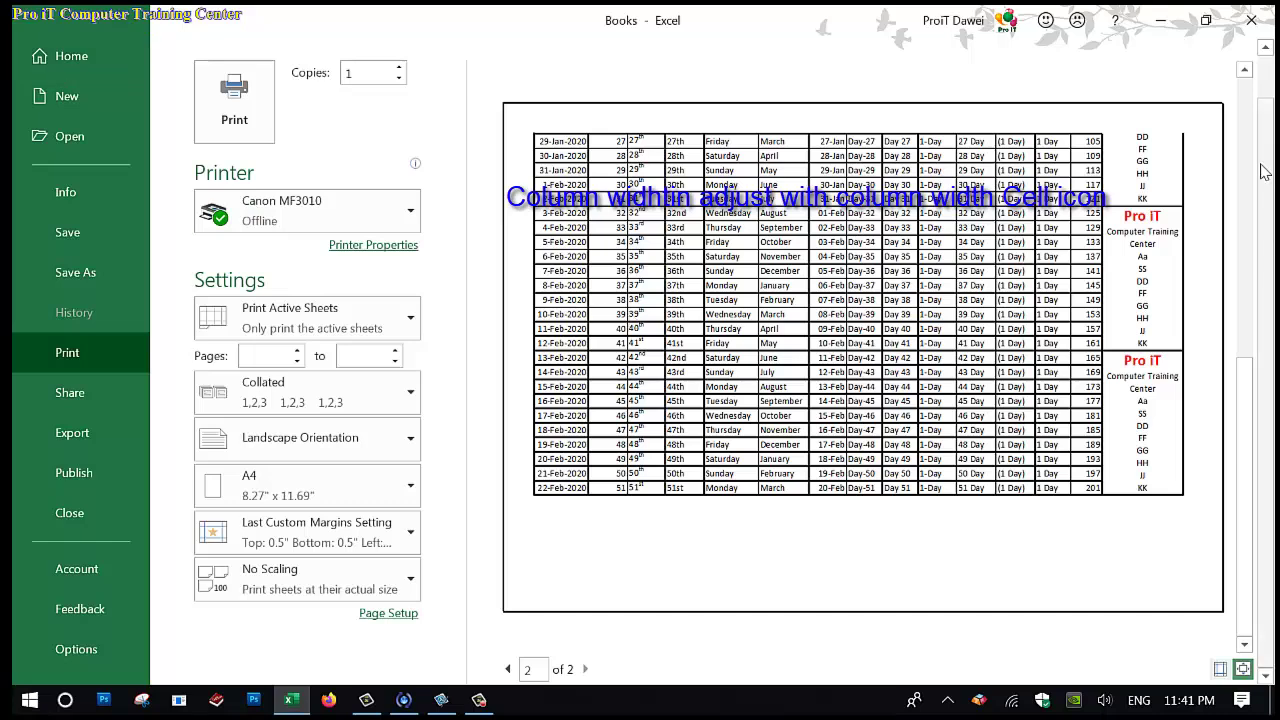
pyautogui.press('Escape')
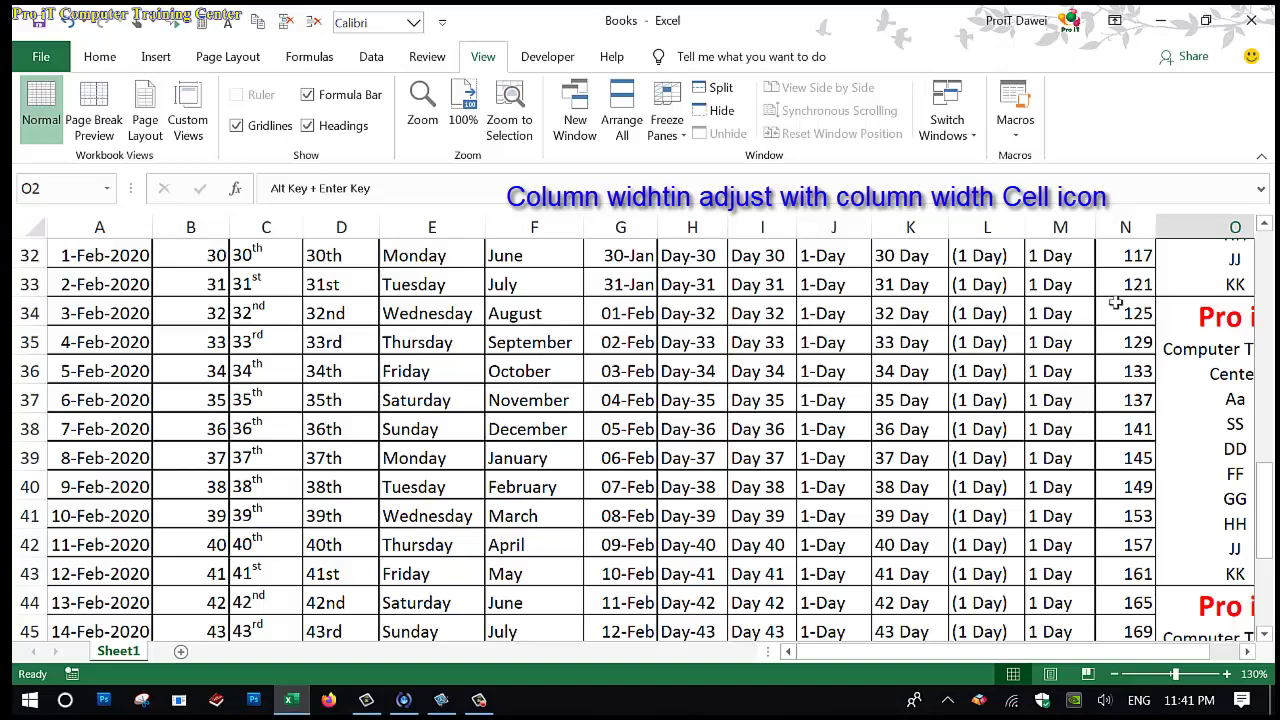
# Step: Widen column N slightly and switch the sheet to Page Break Preview
pyautogui.moveTo(1156, 243); pyautogui.dragTo(1162, 243)
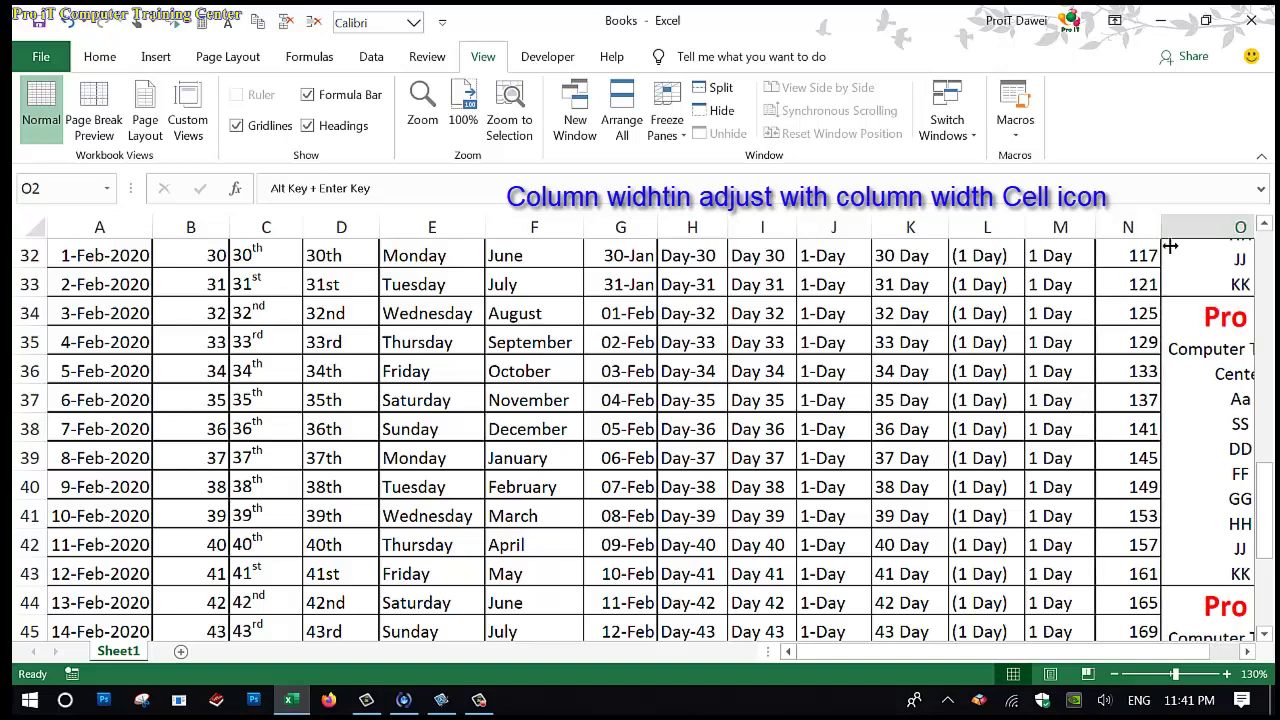
pyautogui.keyDown('ctrl'); pyautogui.scroll(-1, 1120, 310); pyautogui.keyUp('ctrl')
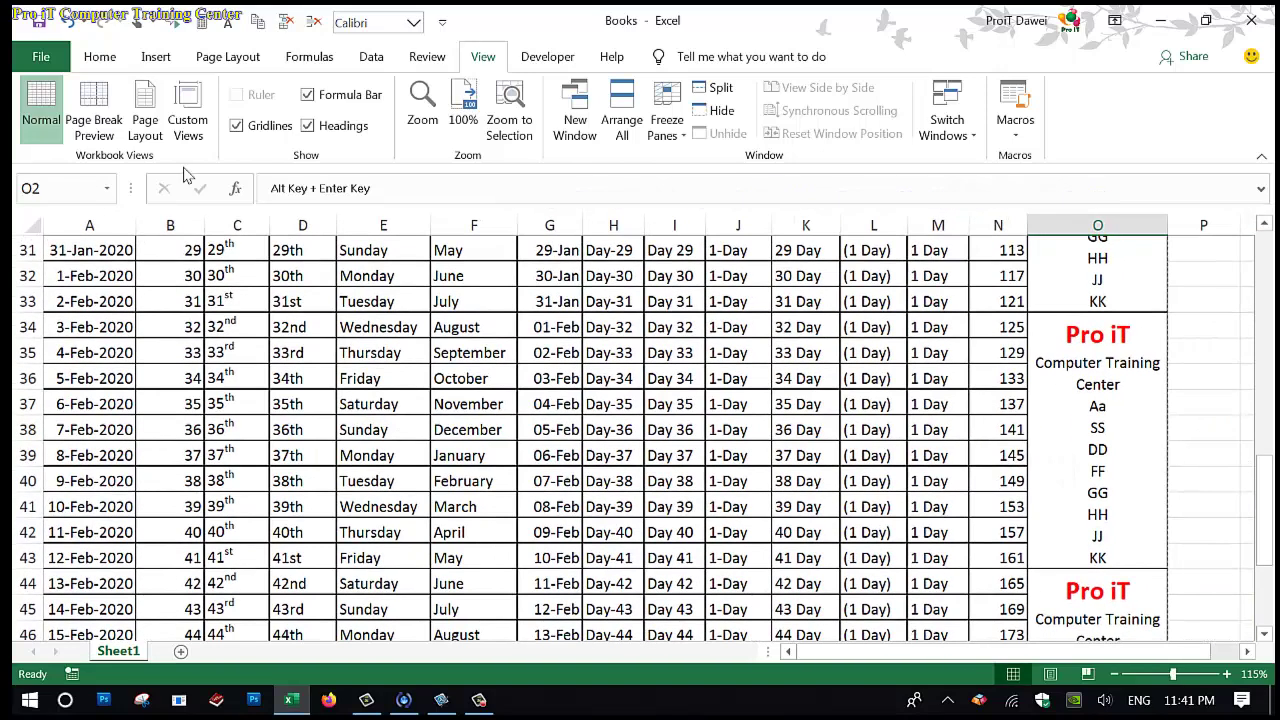
pyautogui.click(95, 105)
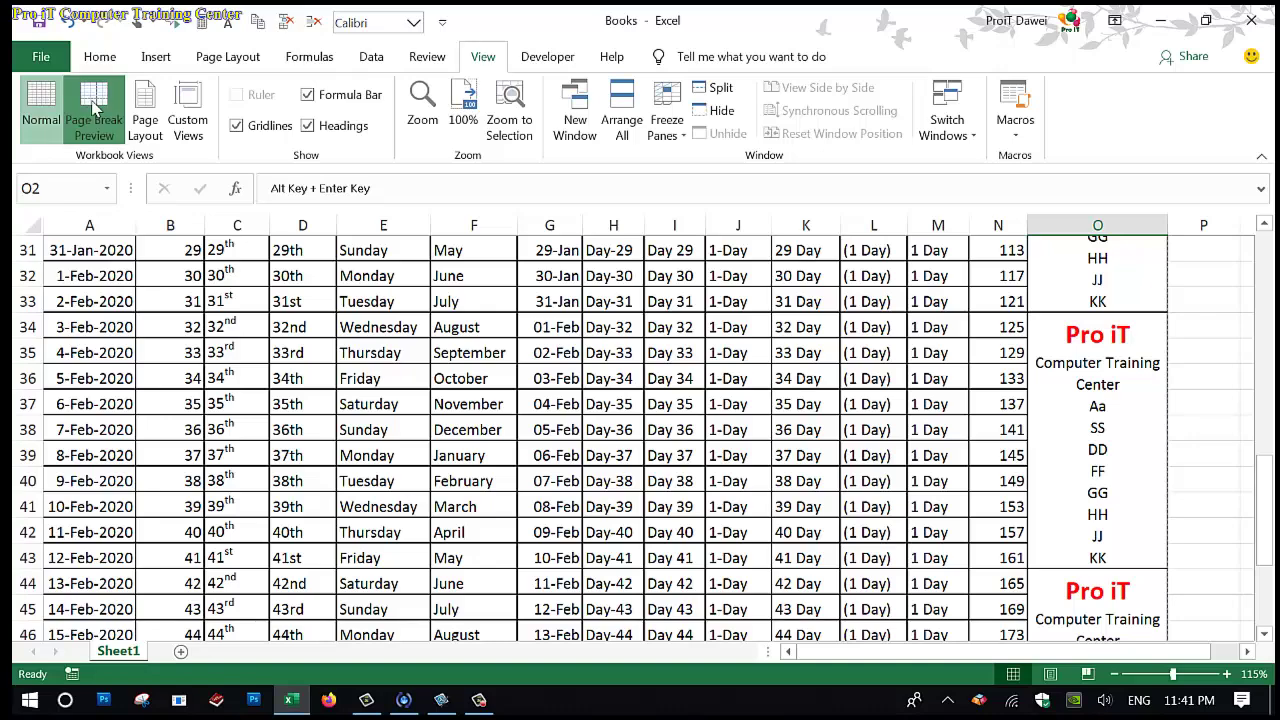
pyautogui.click(95, 105)
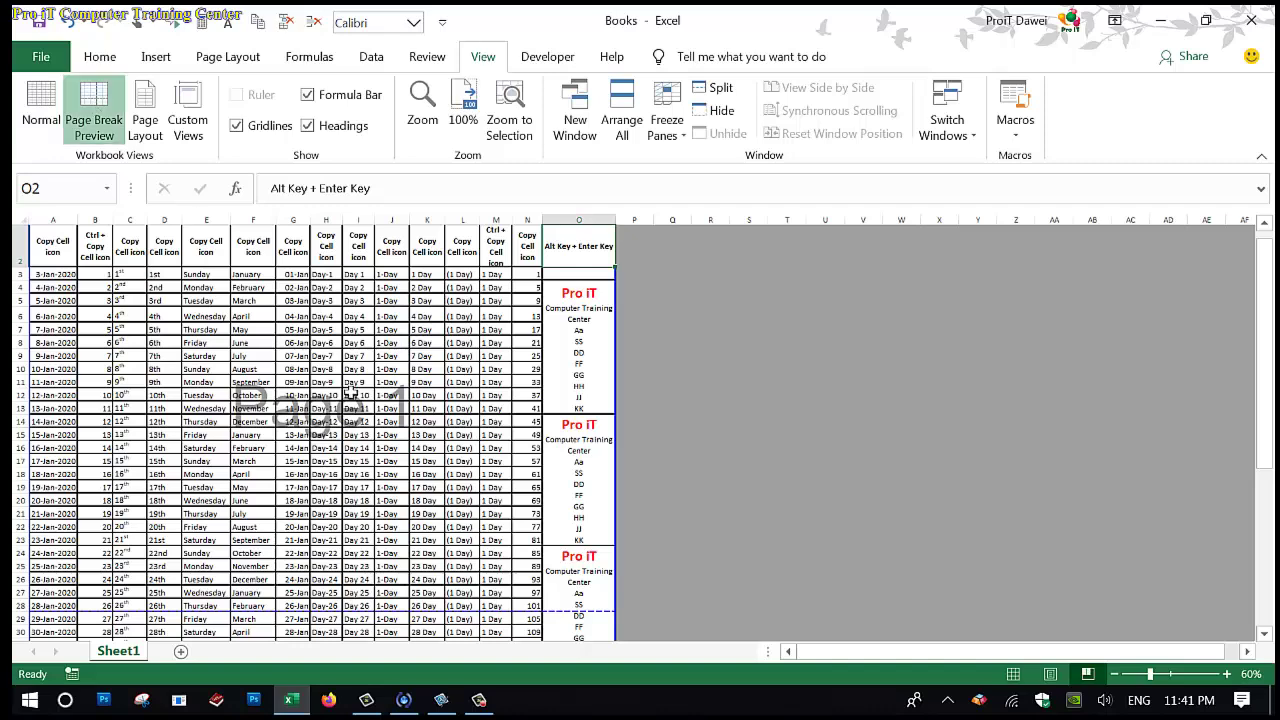
# Step: Check the Page 1 / Page 2 break after row 28 and widen column A so the dates show fully
pyautogui.moveTo(1270, 347); pyautogui.dragTo(1272, 482)
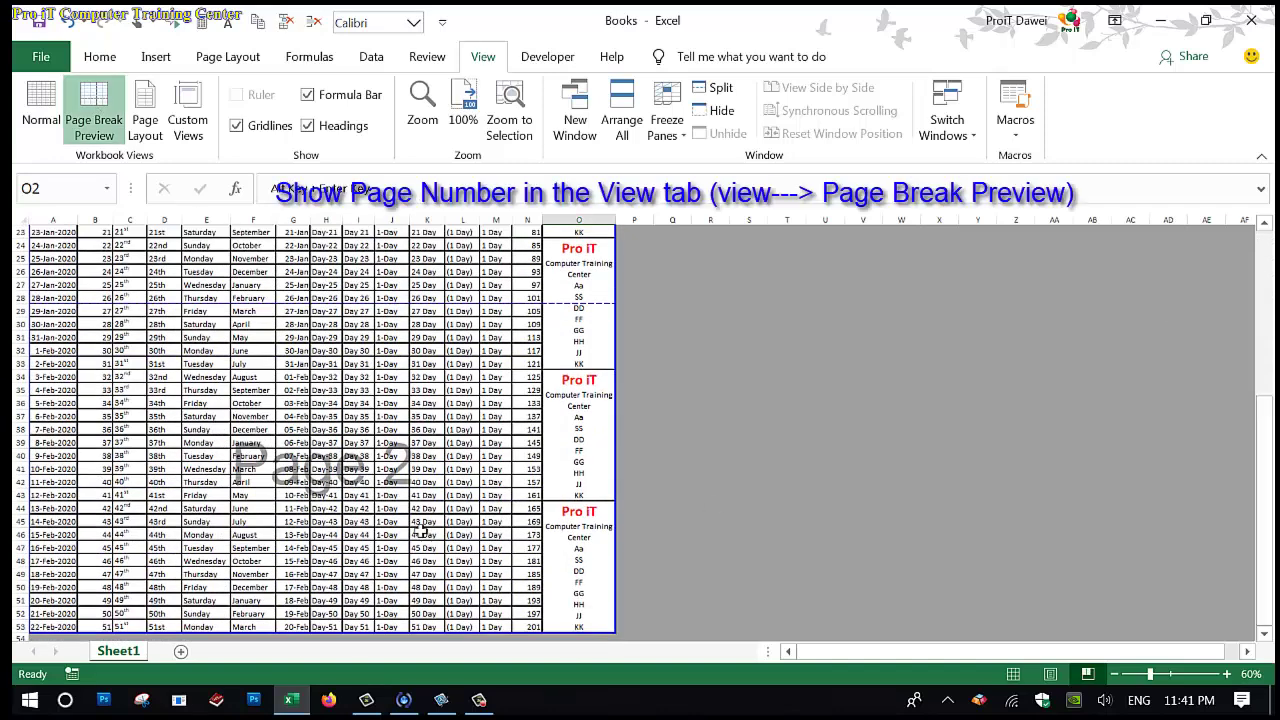
pyautogui.moveTo(1265, 430)
pyautogui.mouseDown()
pyautogui.moveTo(1234, 256)
pyautogui.moveTo(1224, 338)
pyautogui.mouseUp()
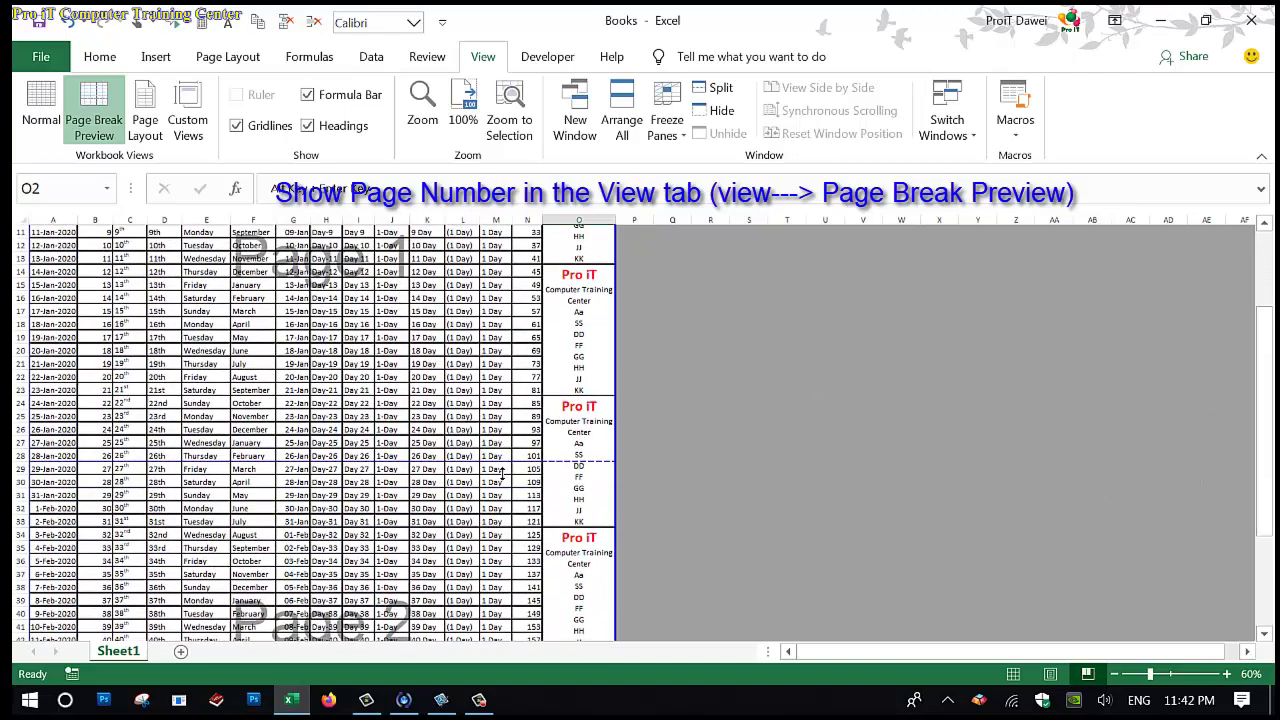
pyautogui.scroll(2, 474, 473)
pyautogui.scroll(3, 474, 473)
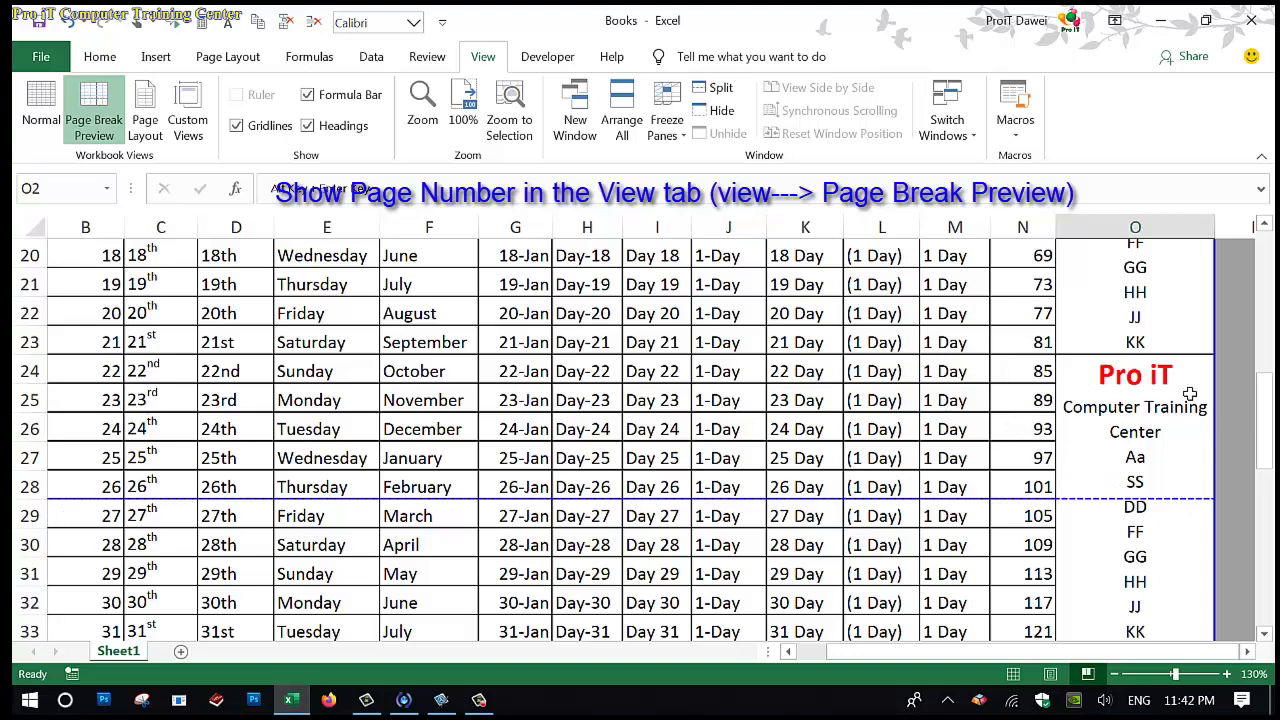
pyautogui.click(1262, 420)
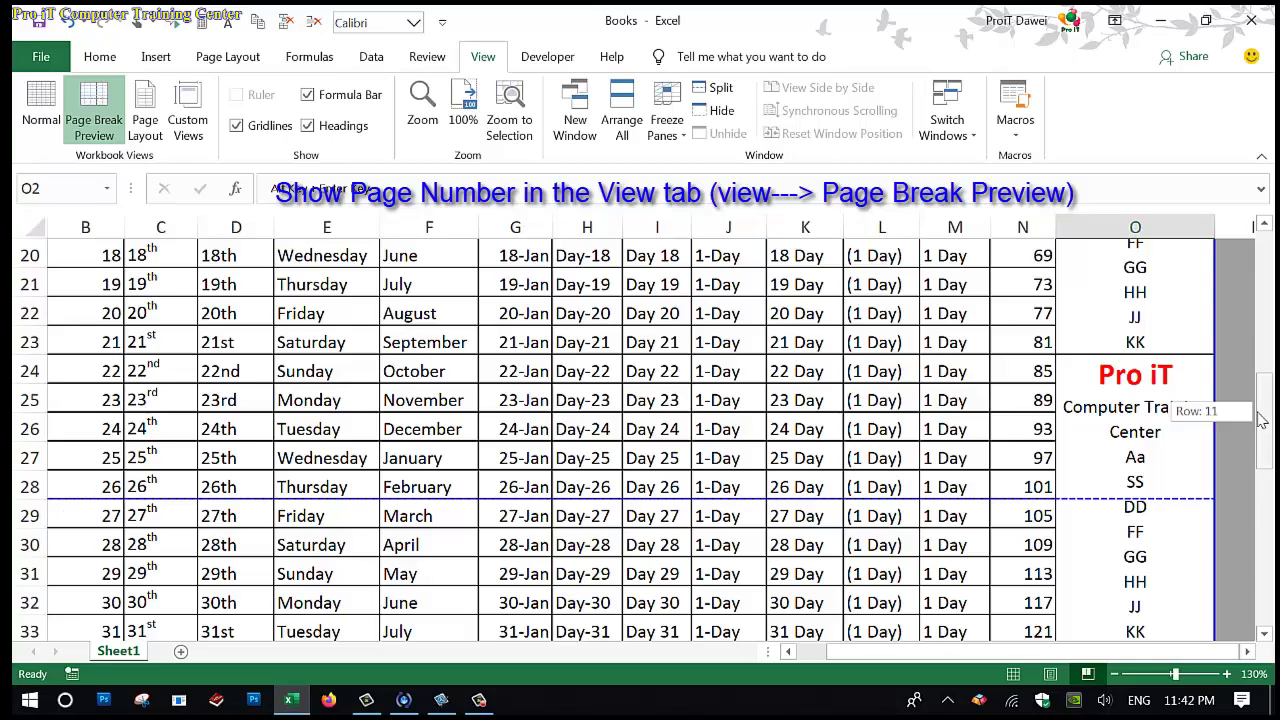
pyautogui.keyDown('ctrl'); pyautogui.scroll(-3, 1238, 422); pyautogui.keyUp('ctrl')
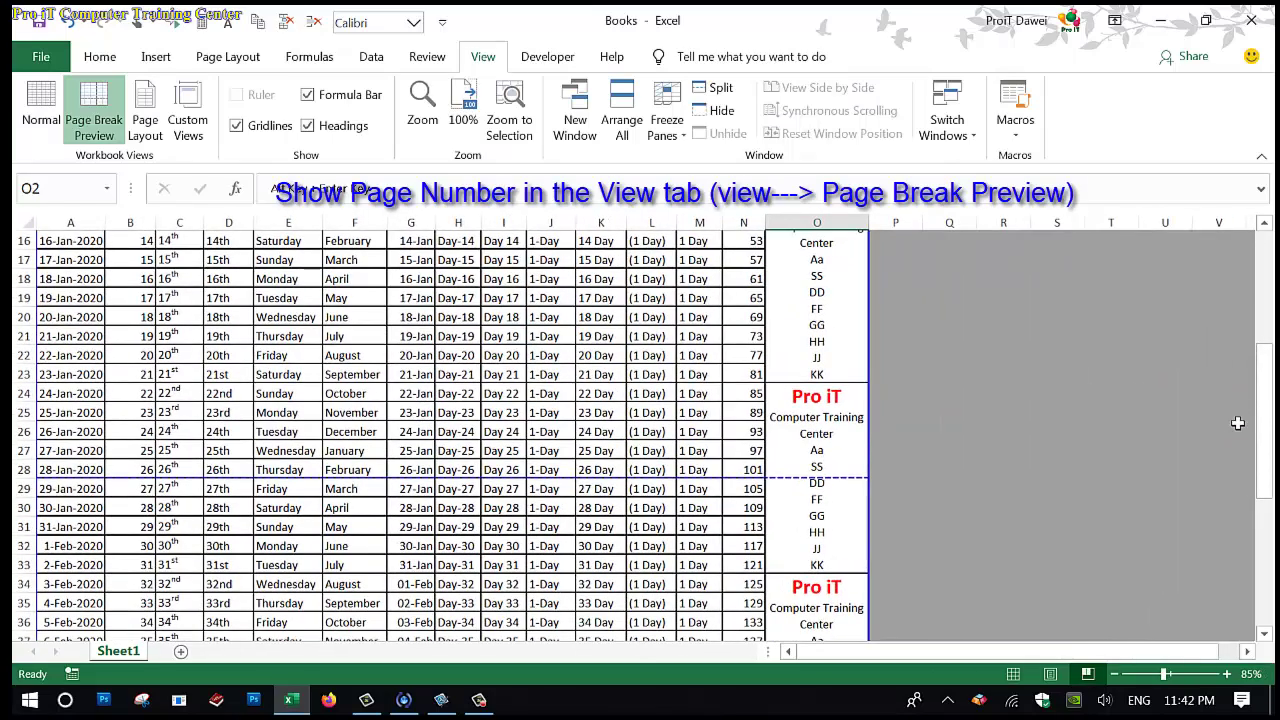
pyautogui.scroll(4, 585, 378)
pyautogui.scroll(1, 585, 378)
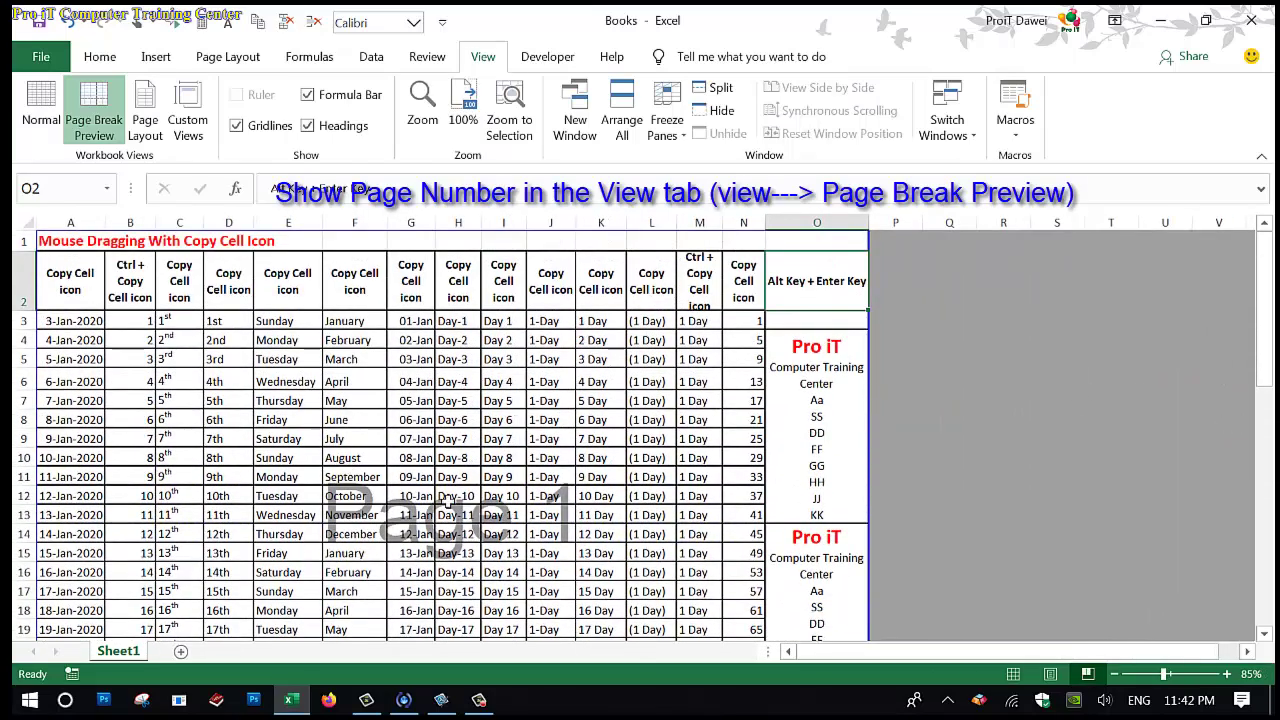
pyautogui.scroll(-2, 496, 507)
pyautogui.scroll(-3, 496, 507)
pyautogui.scroll(-4, 496, 507)
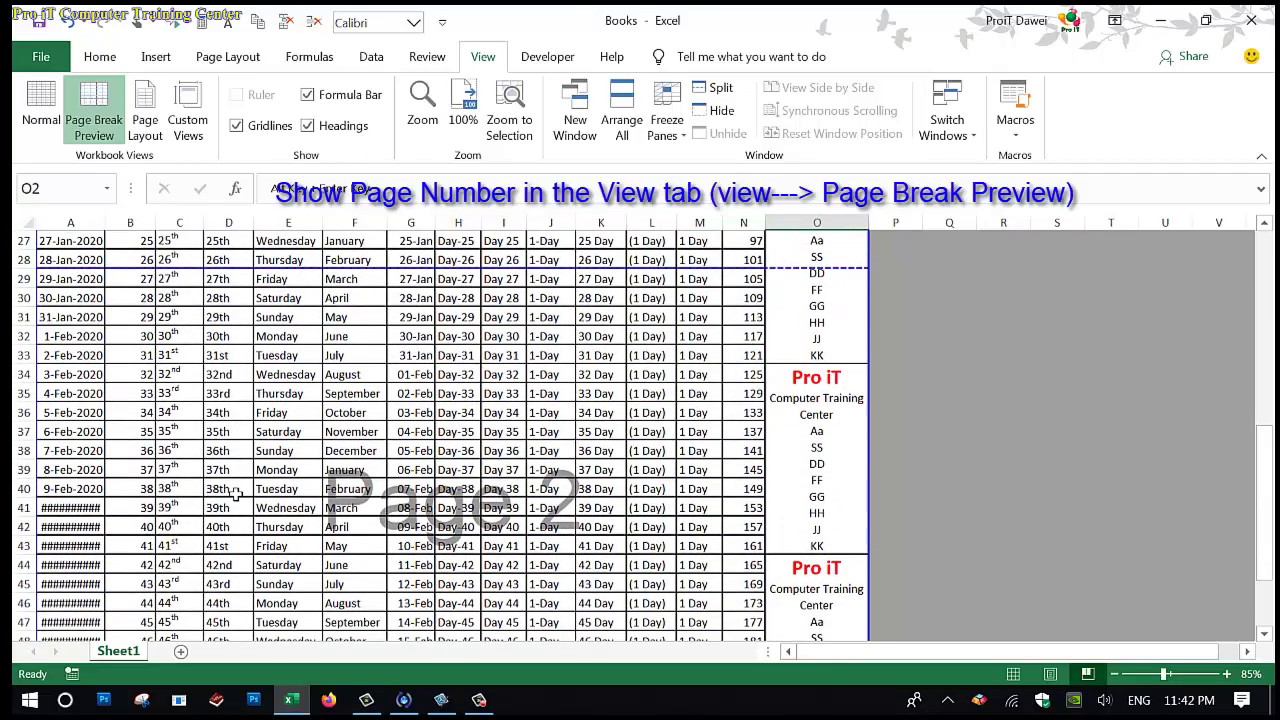
pyautogui.scroll(2, 235, 493)
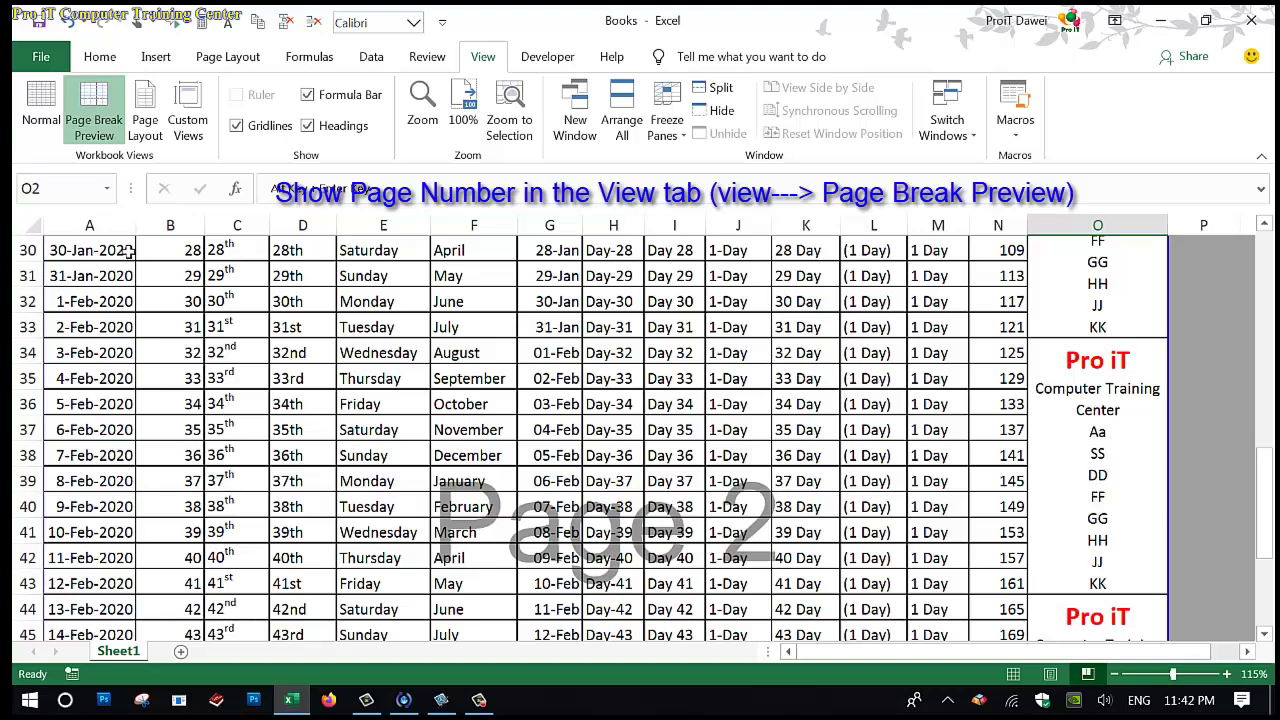
pyautogui.moveTo(136, 234); pyautogui.dragTo(150, 234)
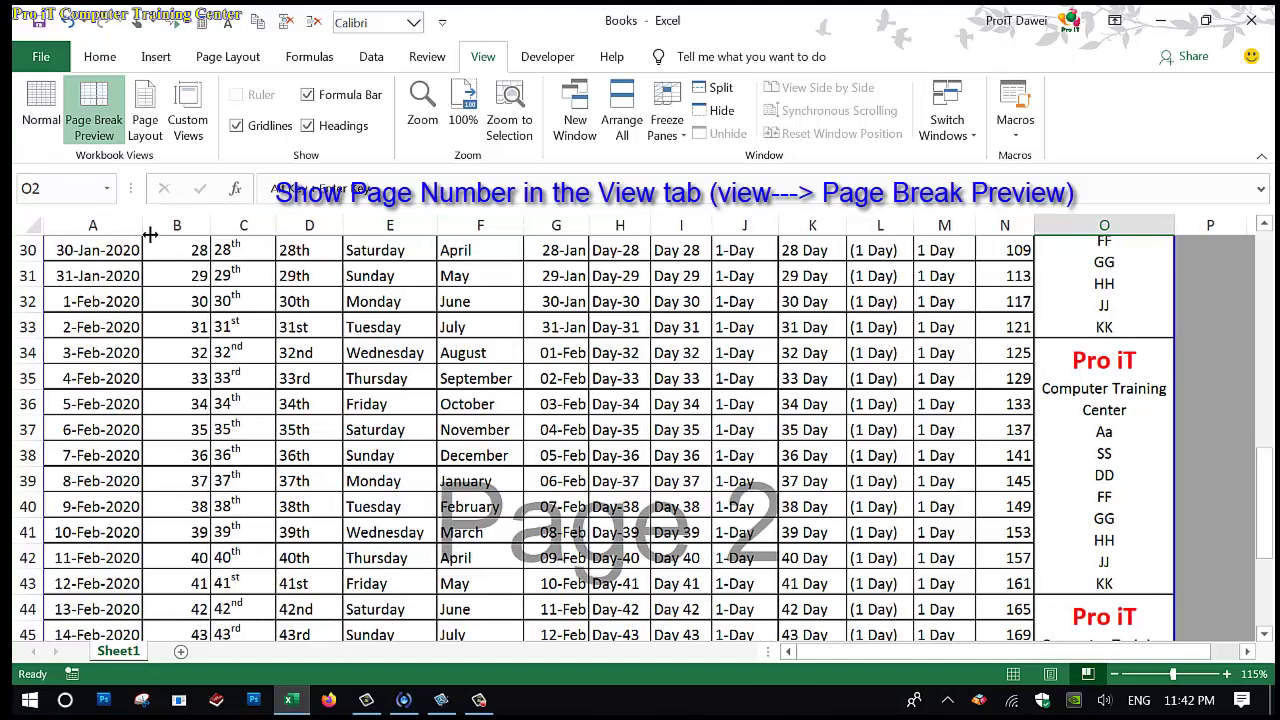
# Step: Select doPDF v7 as the printer and confirm its A4 landscape page settings
pyautogui.click(41, 56)
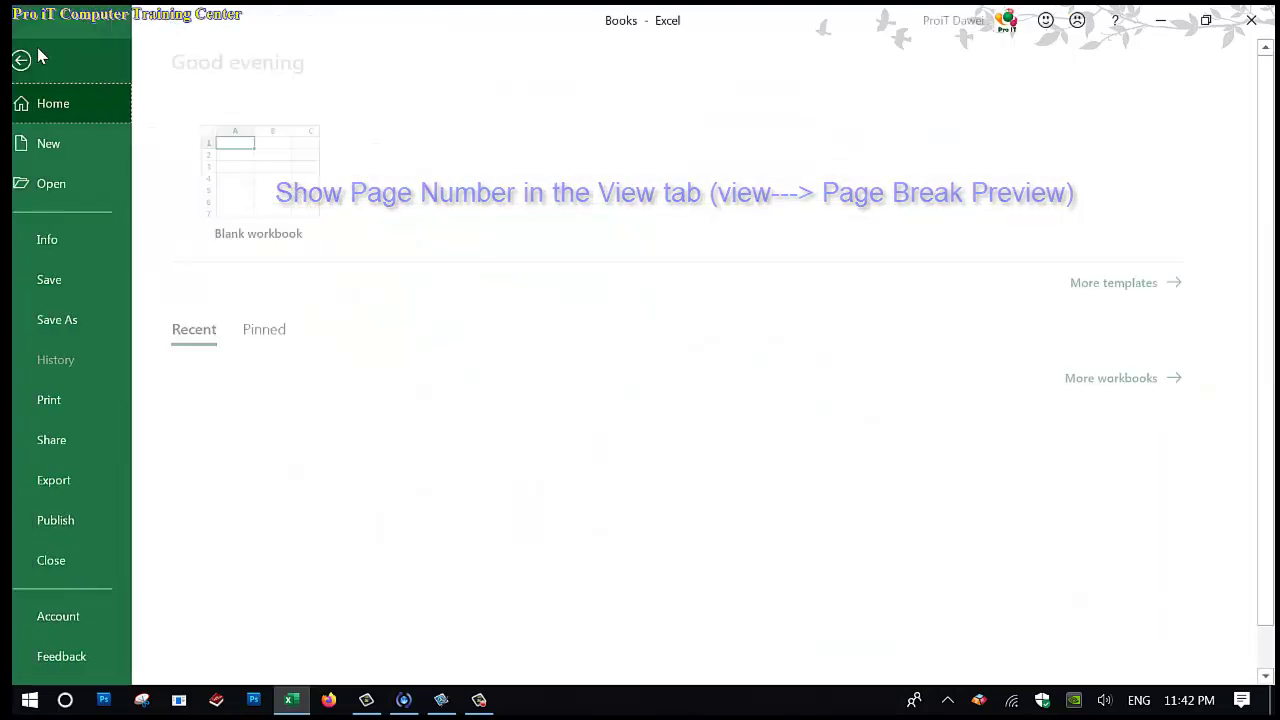
pyautogui.click(80, 405)
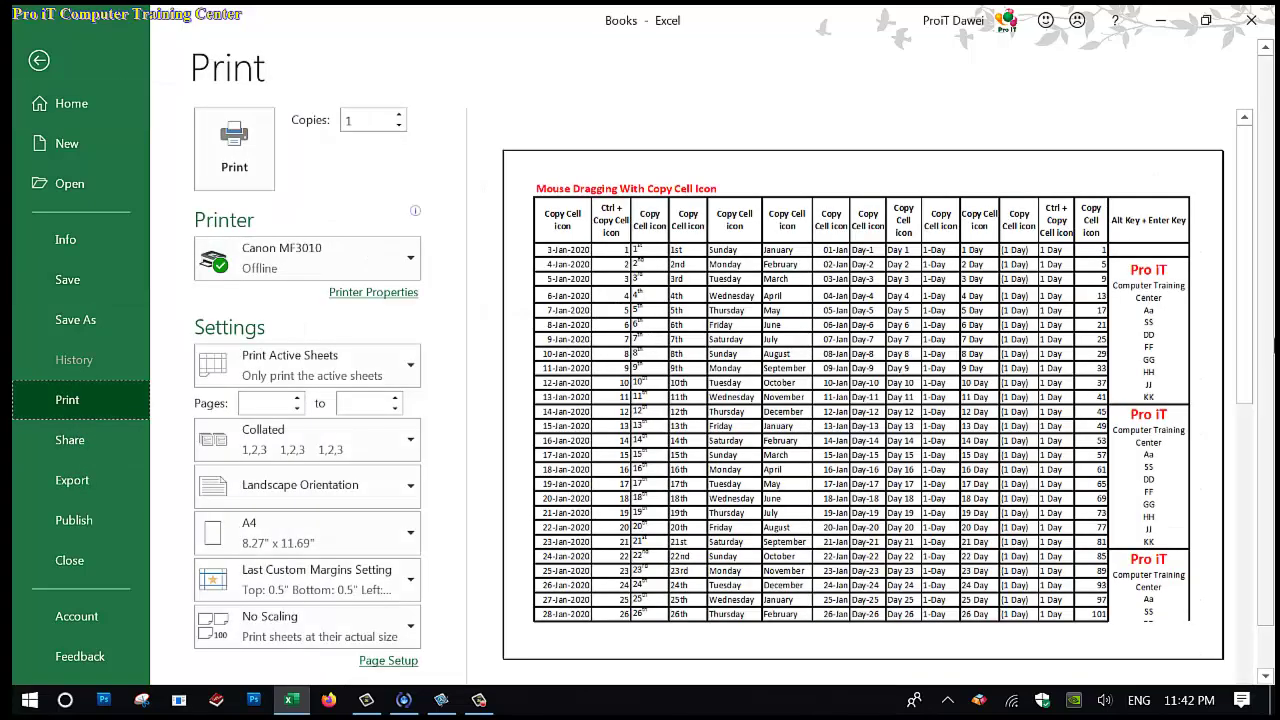
pyautogui.click(278, 249)
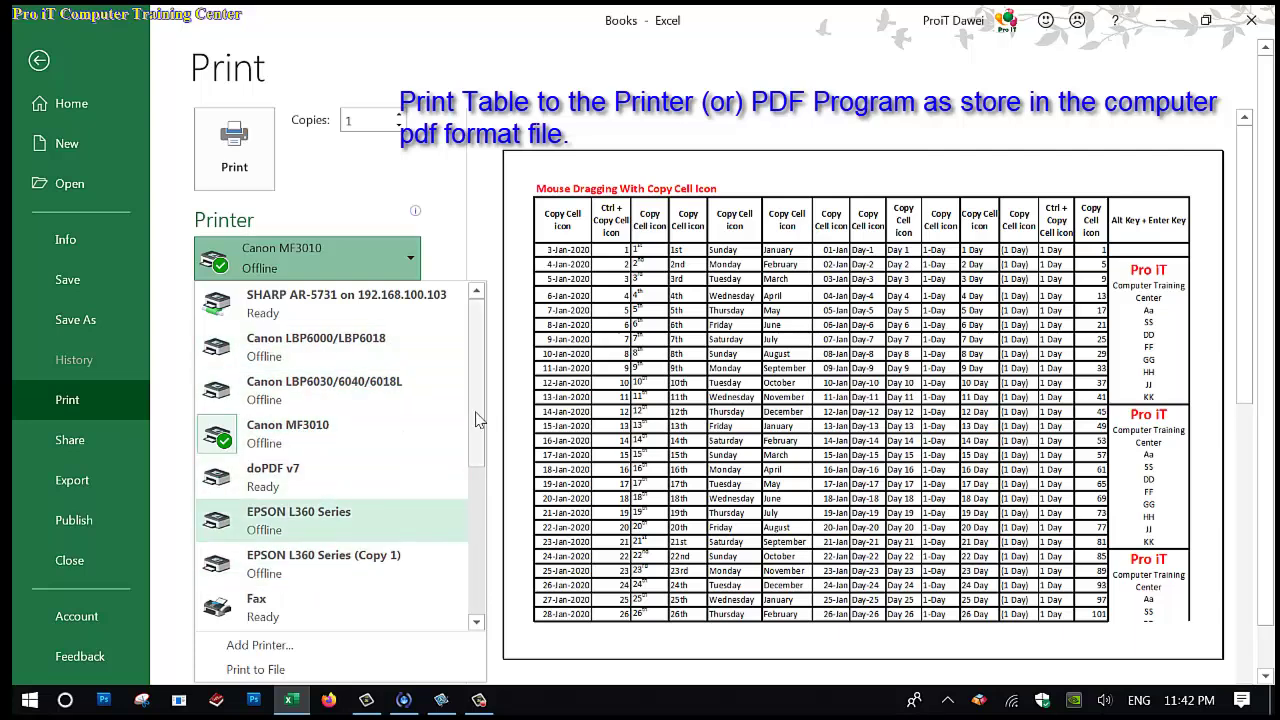
pyautogui.moveTo(478, 420)
pyautogui.mouseDown()
pyautogui.moveTo(487, 576)
pyautogui.moveTo(483, 388)
pyautogui.mouseUp()
pyautogui.click(280, 476)
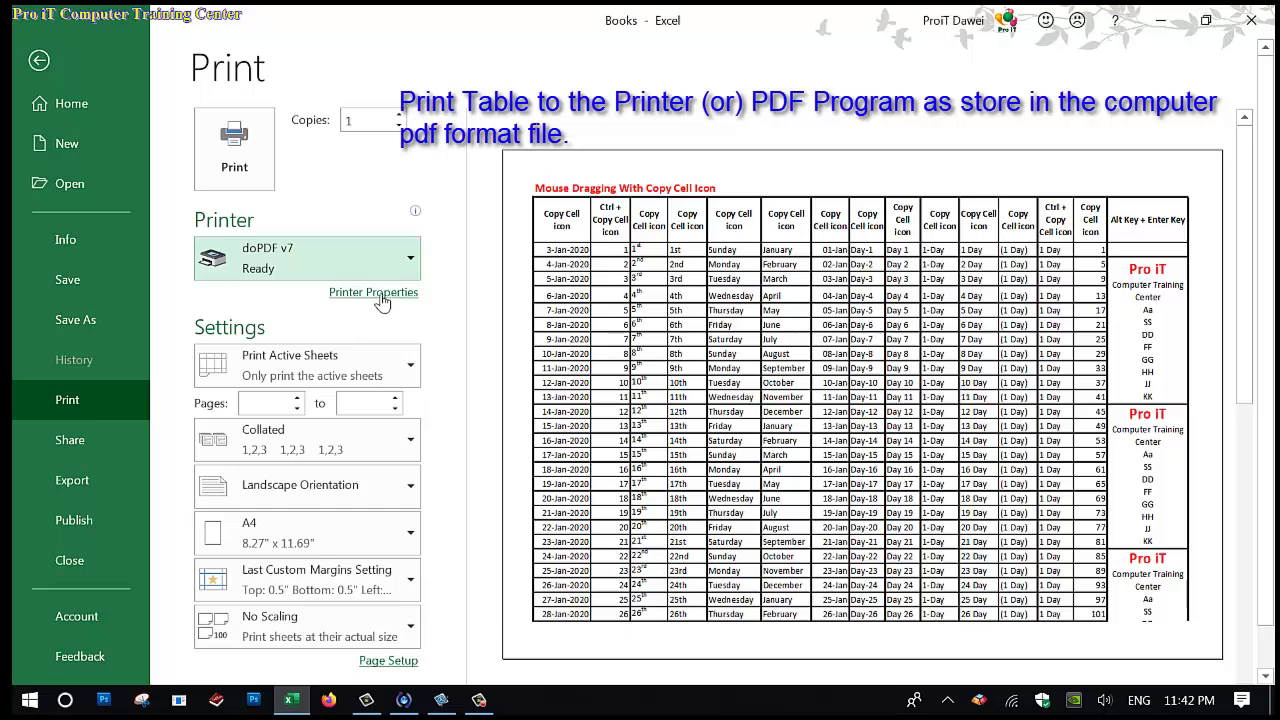
pyautogui.click(380, 300)
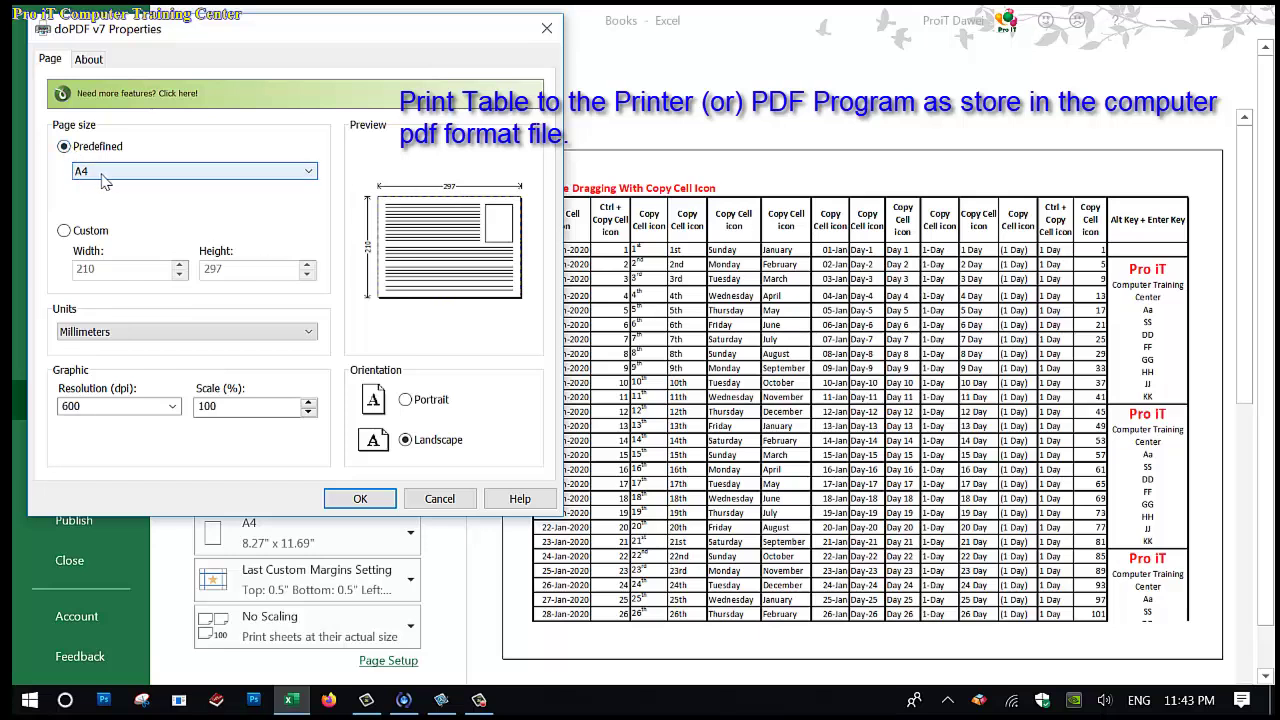
pyautogui.click(352, 497)
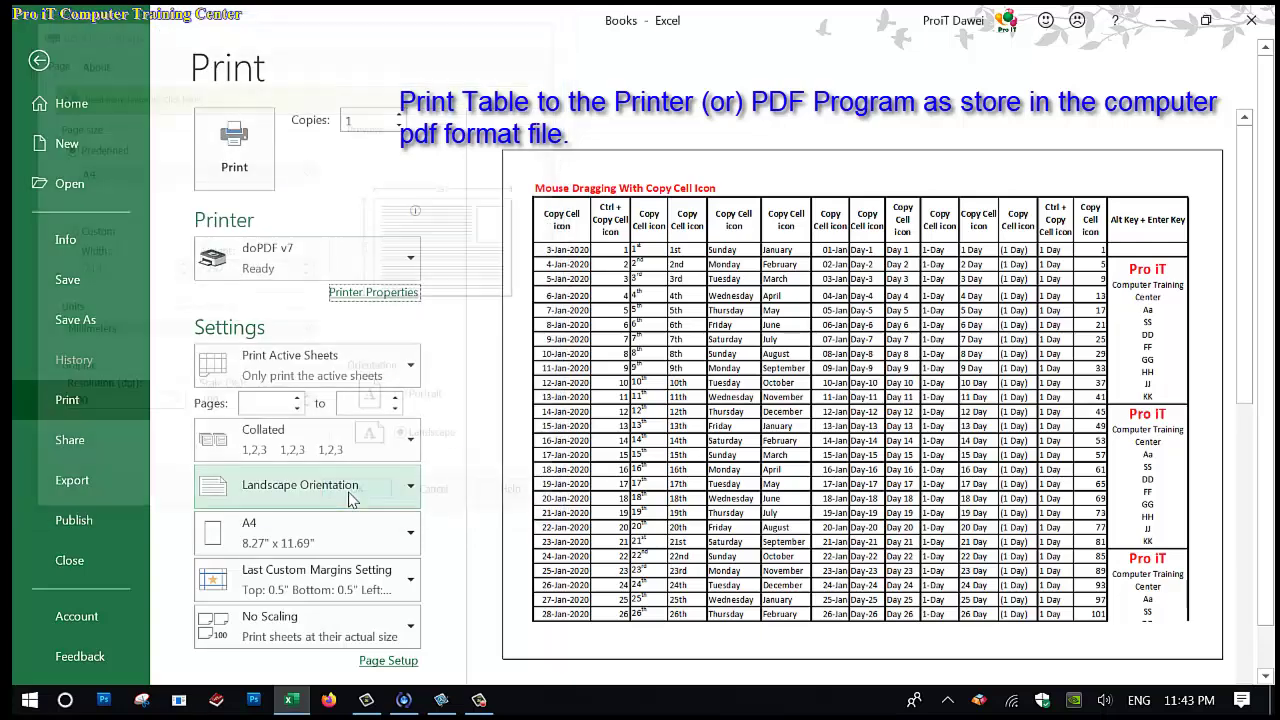
# Step: Print to doPDF, saving the output as 'Print Table.pdf' on Local Disk (D:)
pyautogui.click(236, 148)
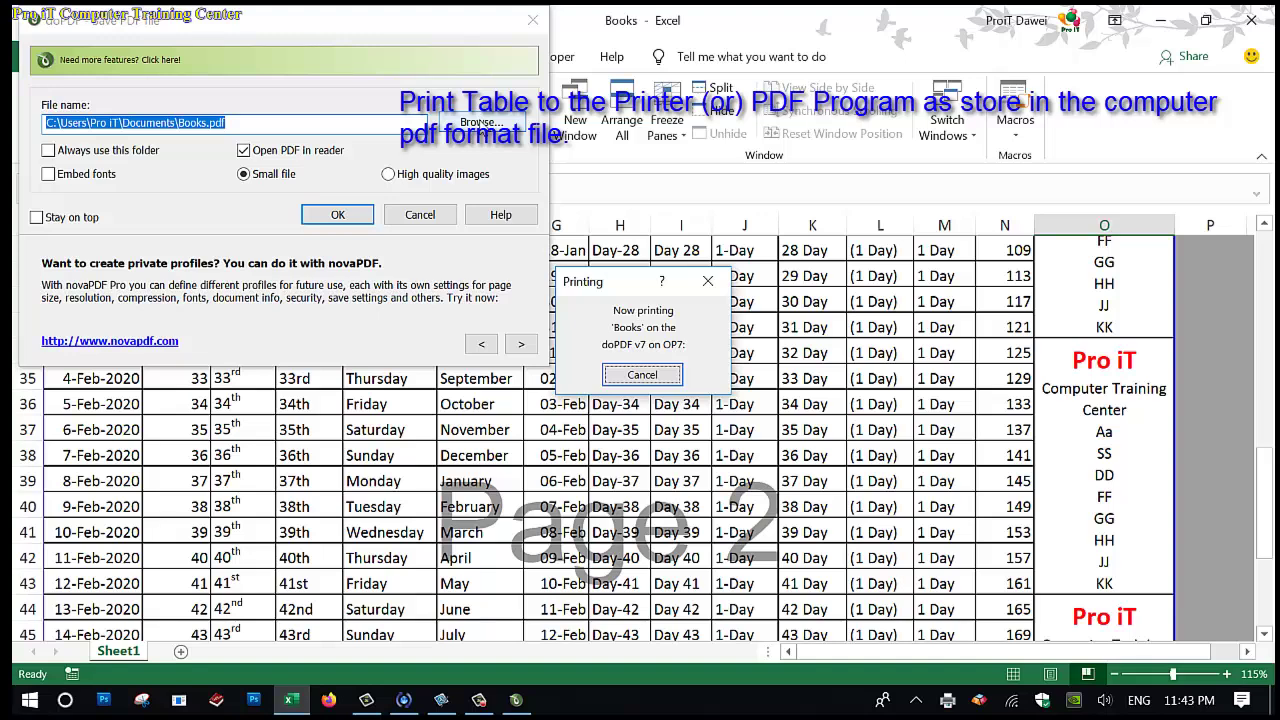
pyautogui.click(479, 123)
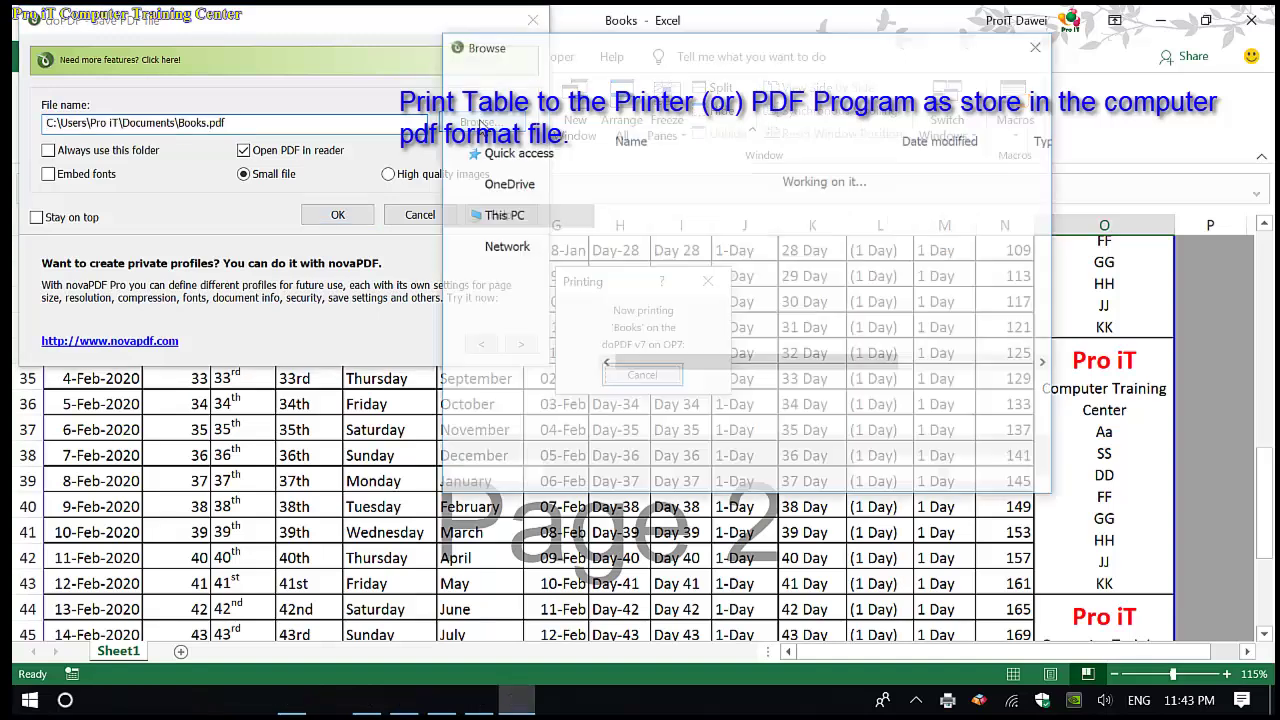
pyautogui.scroll(-3, 545, 280)
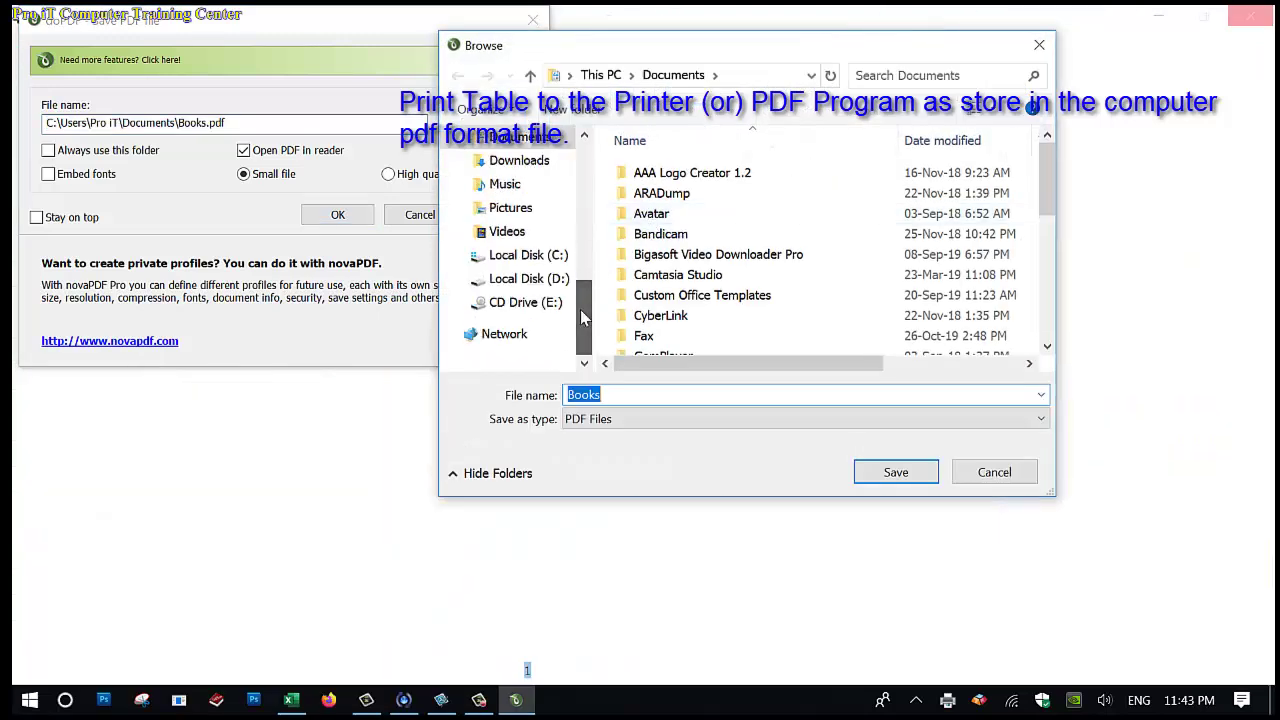
pyautogui.click(558, 287)
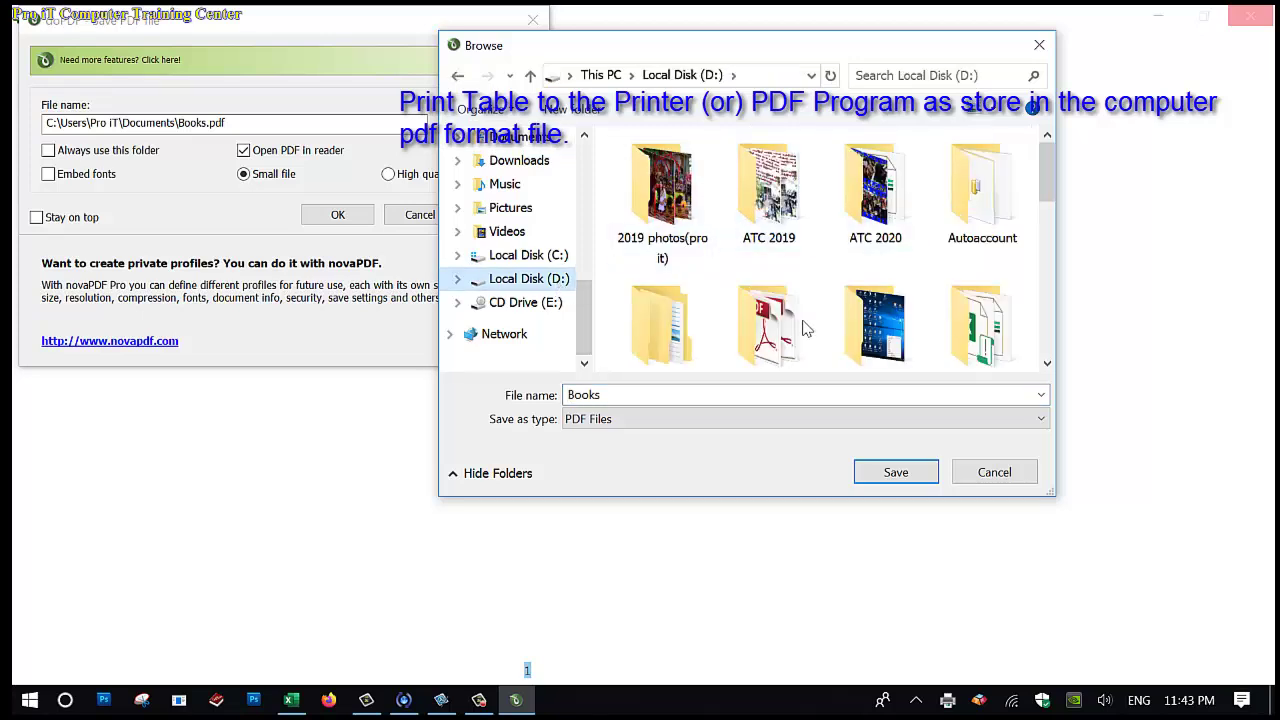
pyautogui.doubleClick(630, 405)
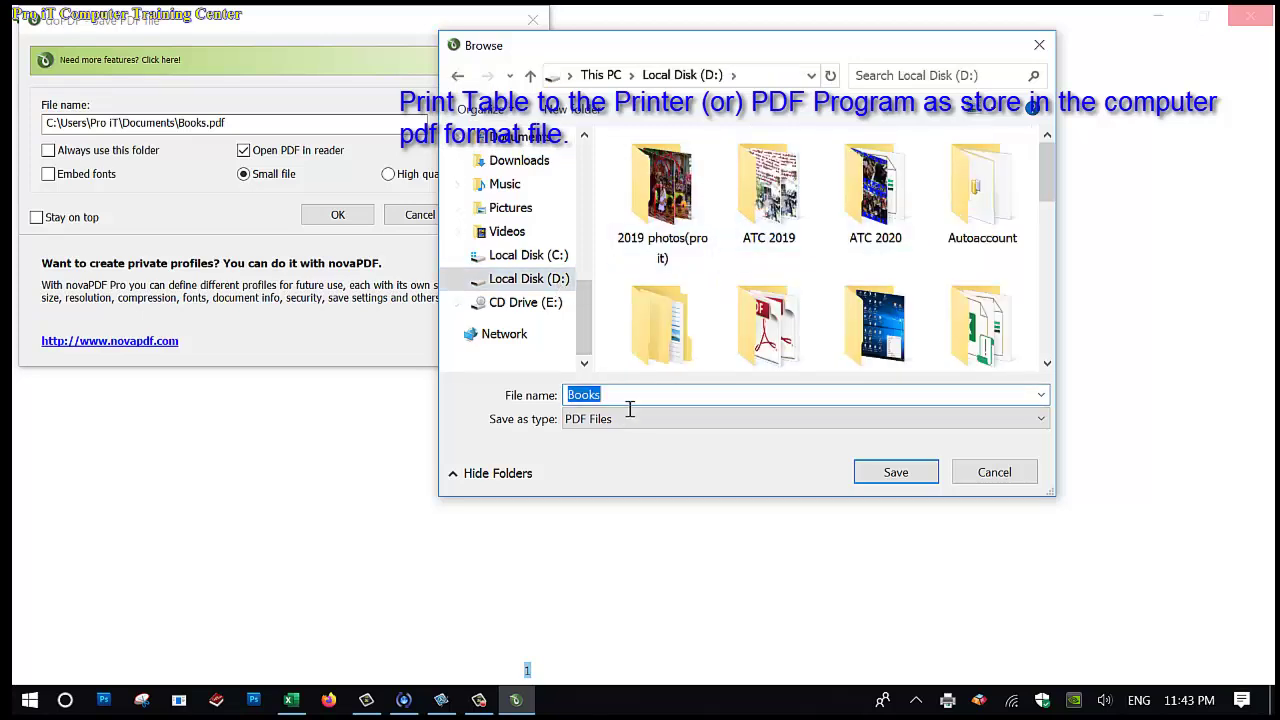
pyautogui.write('Print Table')
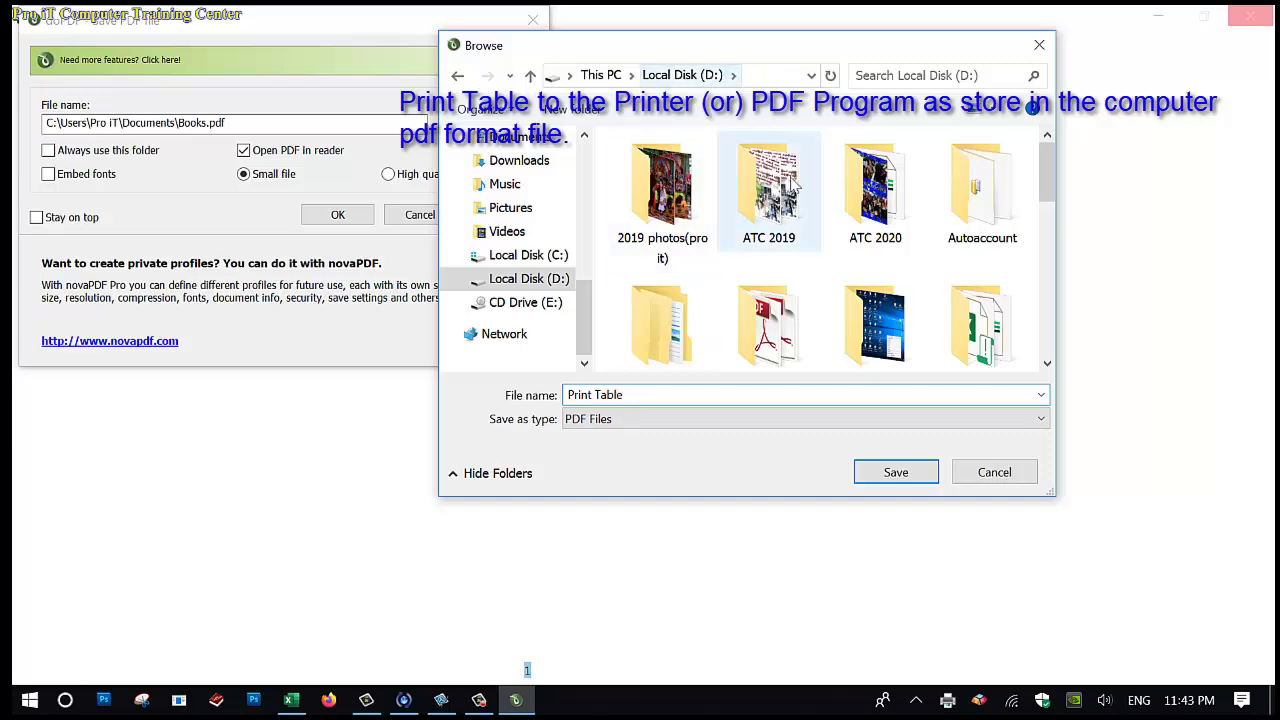
pyautogui.click(904, 477)
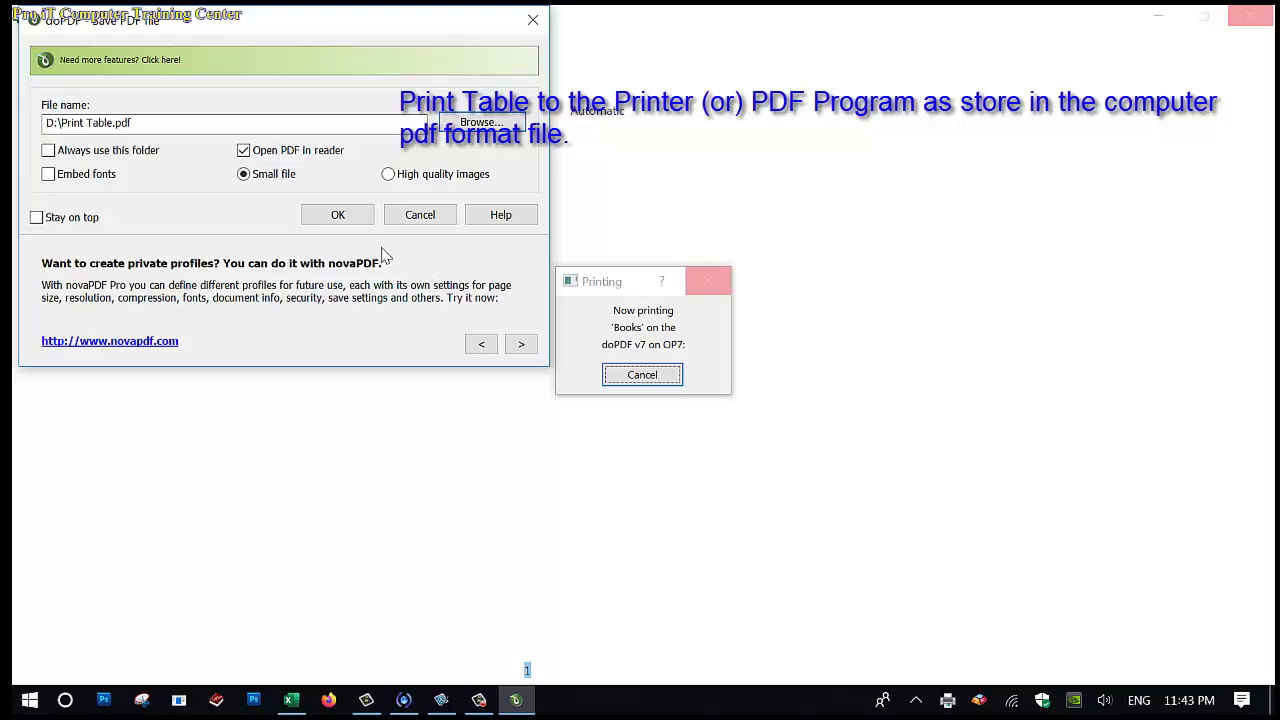
# Step: Confirm the doPDF export, look over the two-page PDF in Adobe Reader, then minimize the viewer
pyautogui.click(336, 215)
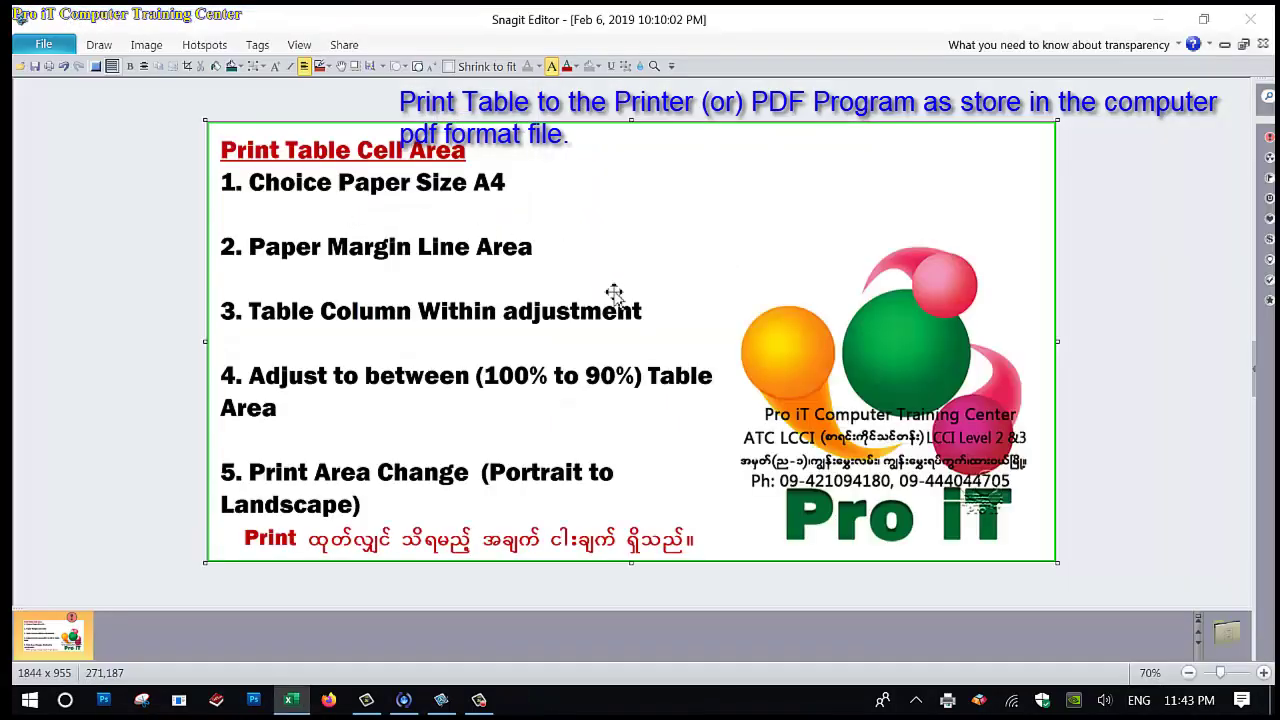
pyautogui.click(1158, 19)
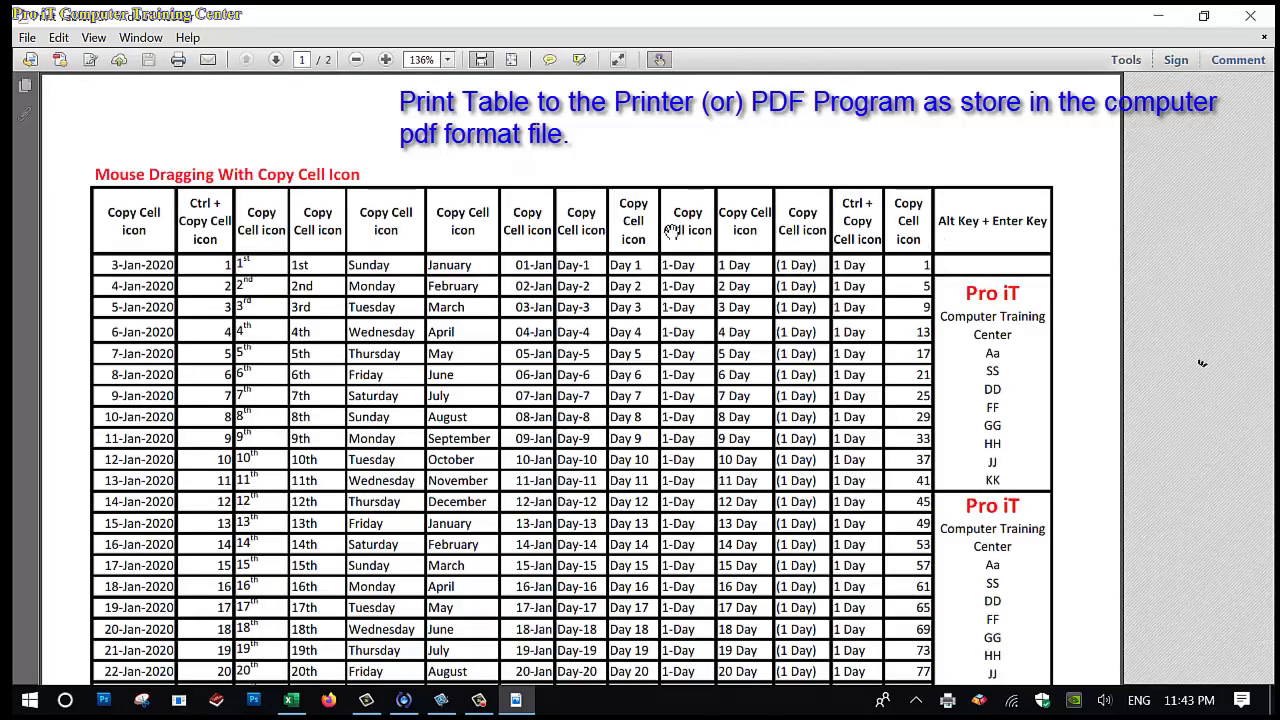
pyautogui.scroll(-1, 90, 146)
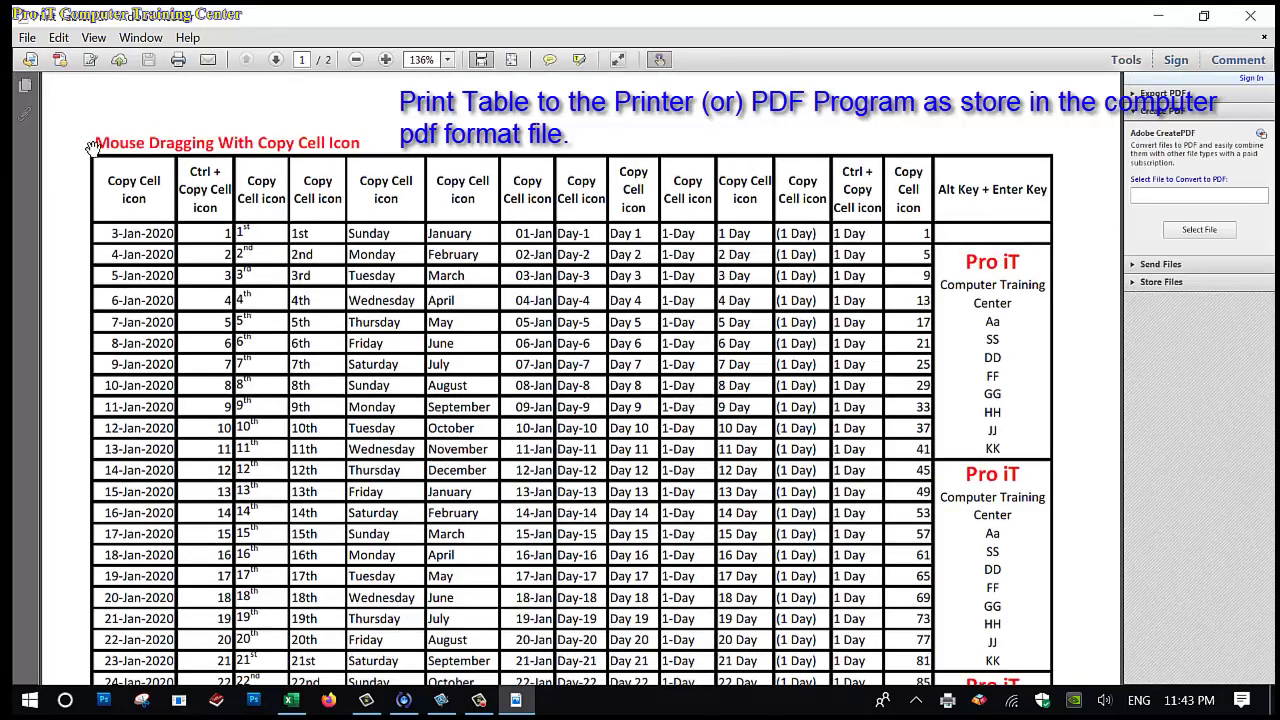
pyautogui.scroll(-3, 995, 345)
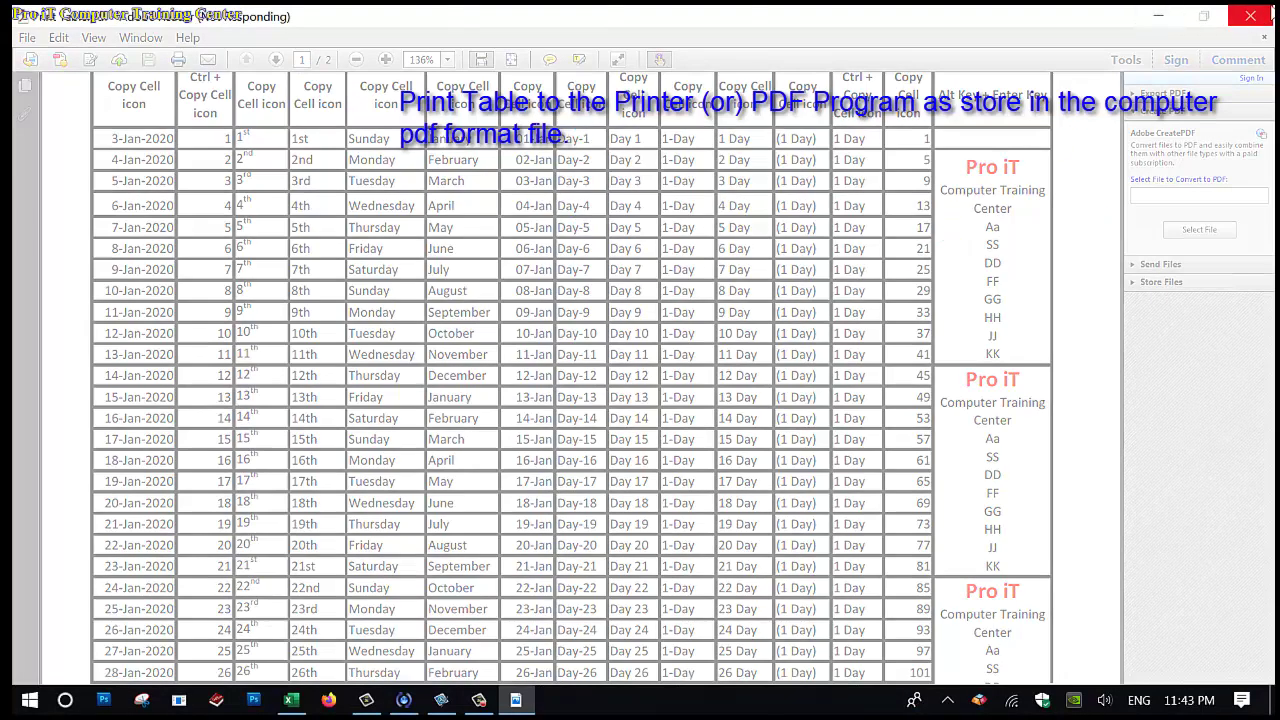
pyautogui.click(1160, 20)
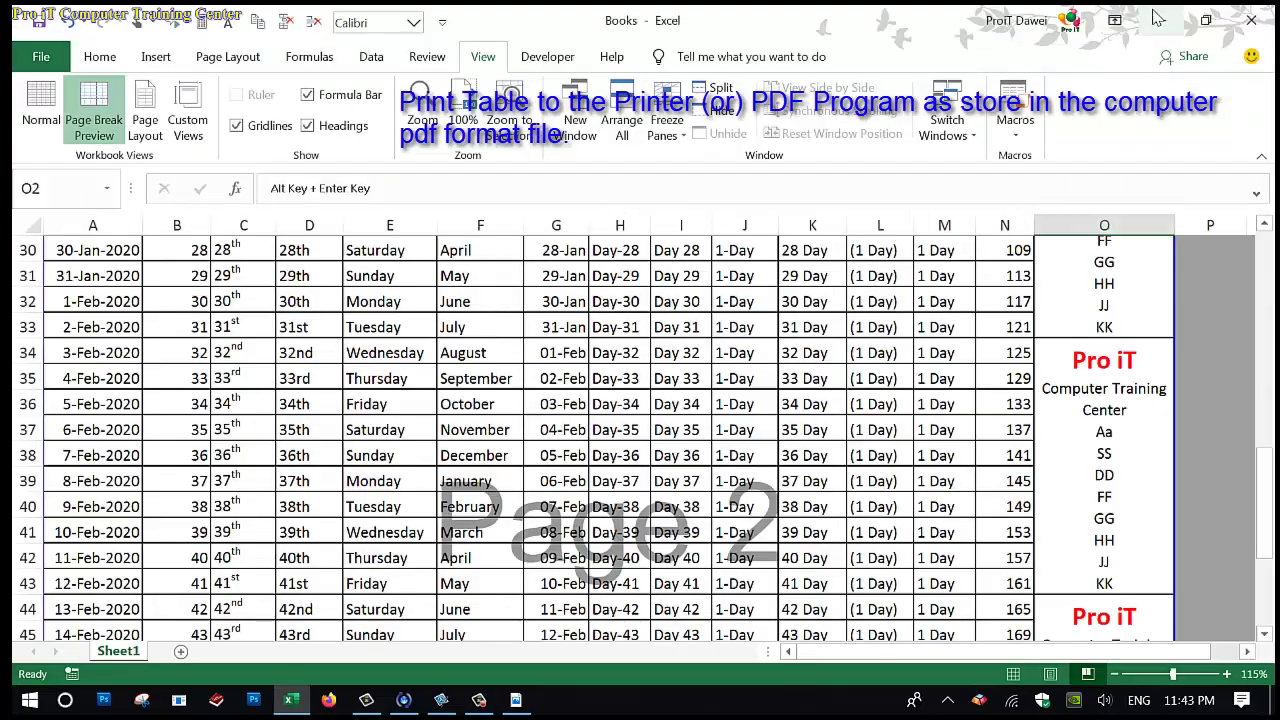
# Step: Minimize Excel and Snagit and dismiss the Apple Software Update prompt
pyautogui.click(1160, 20)
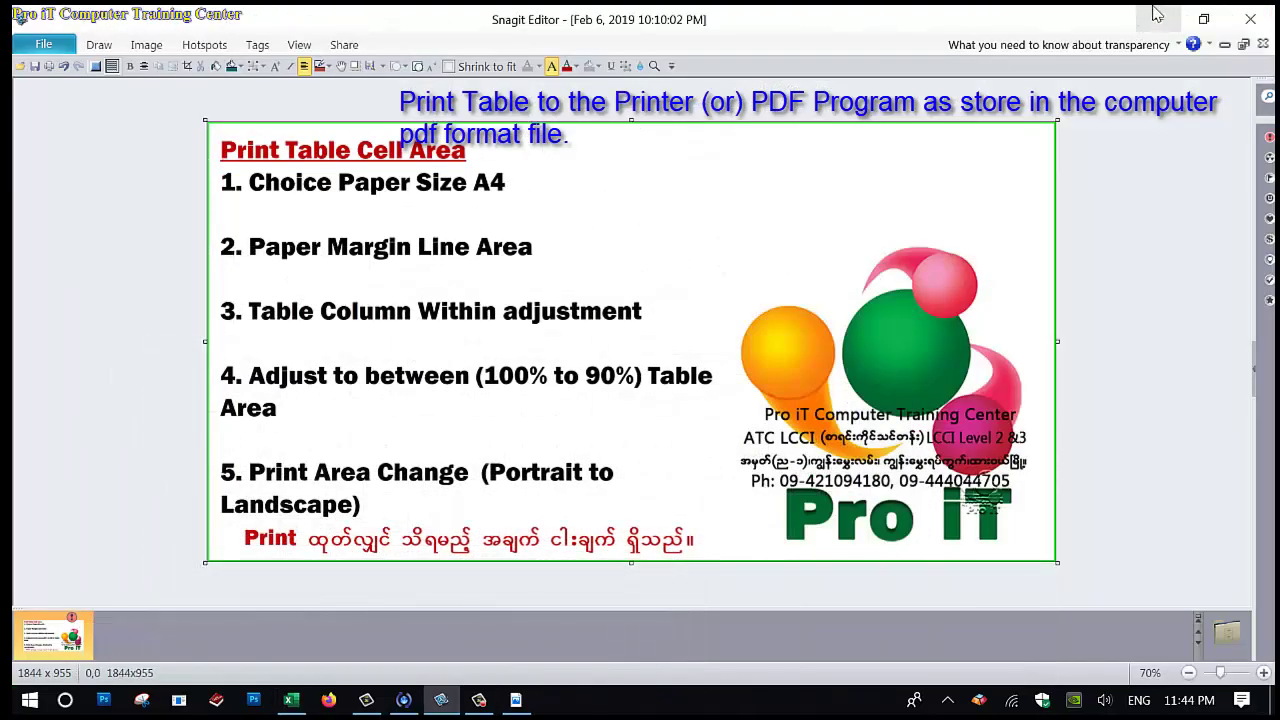
pyautogui.click(1157, 18)
pyautogui.click(827, 86)
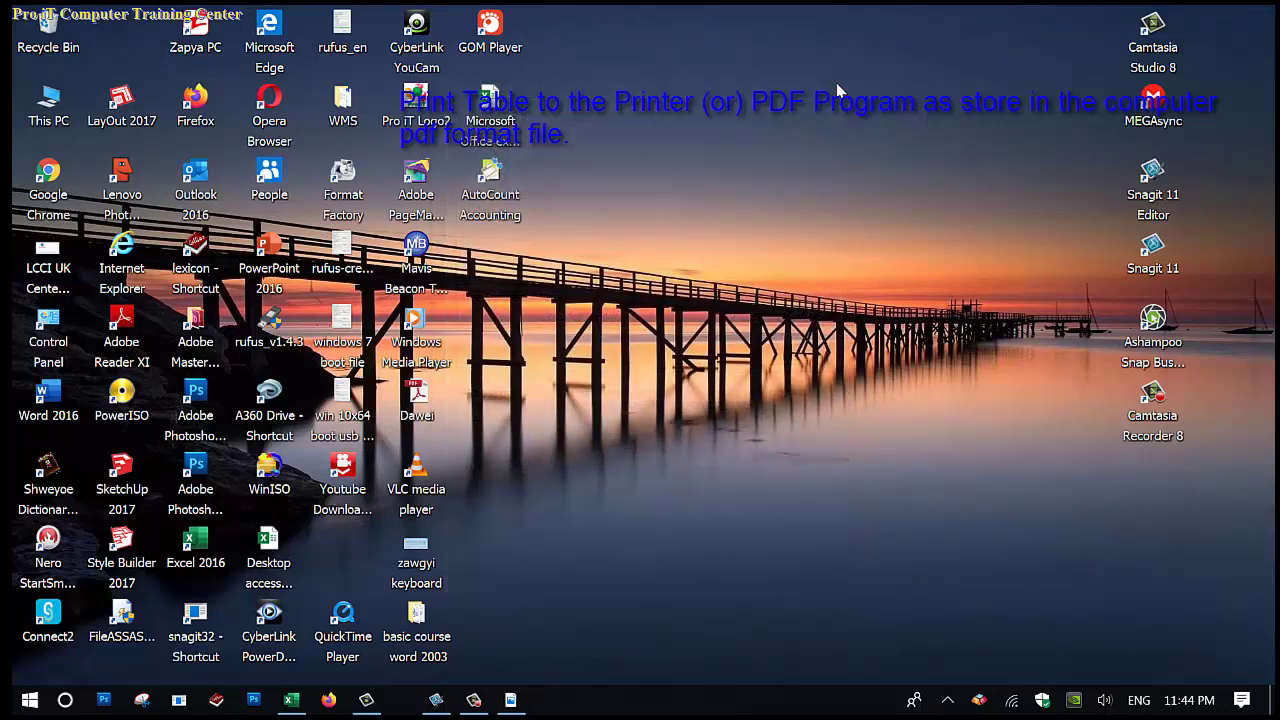
# Step: Browse This PC to Local Disk (D:) and select the 12.9 KB Print Table PDF
pyautogui.doubleClick(27, 108)
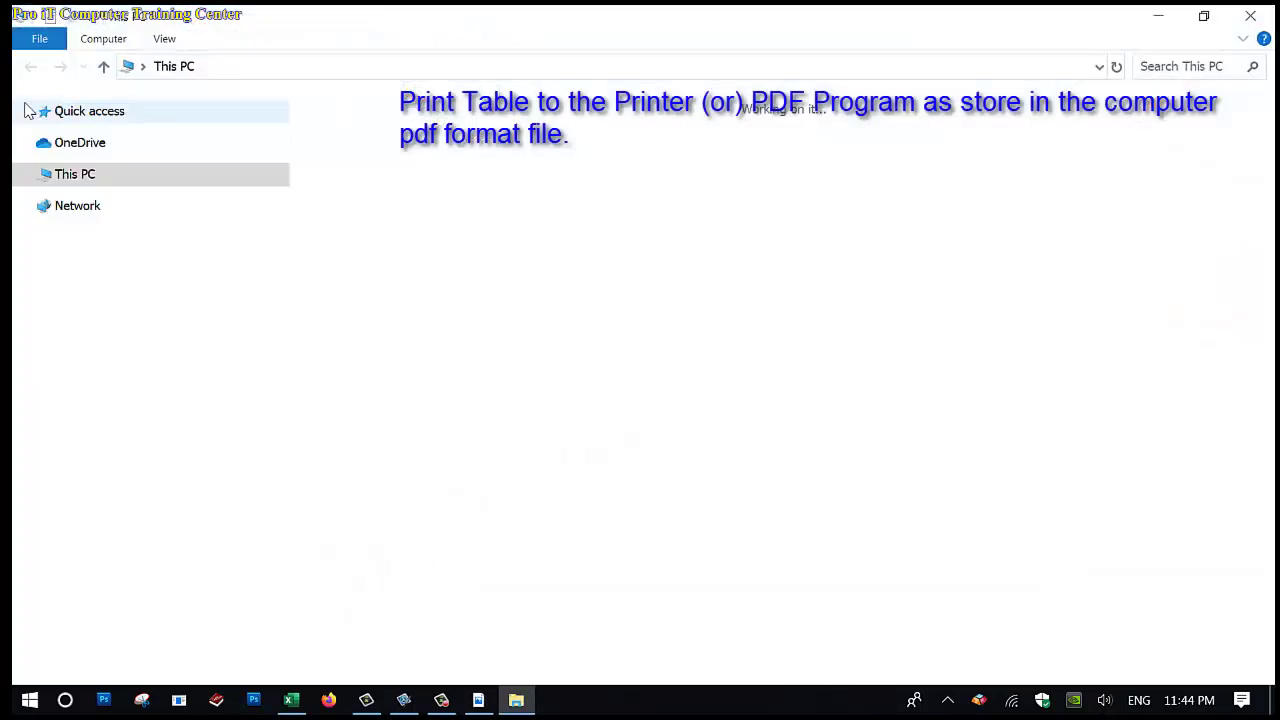
pyautogui.click(507, 272)
pyautogui.doubleClick(507, 272)
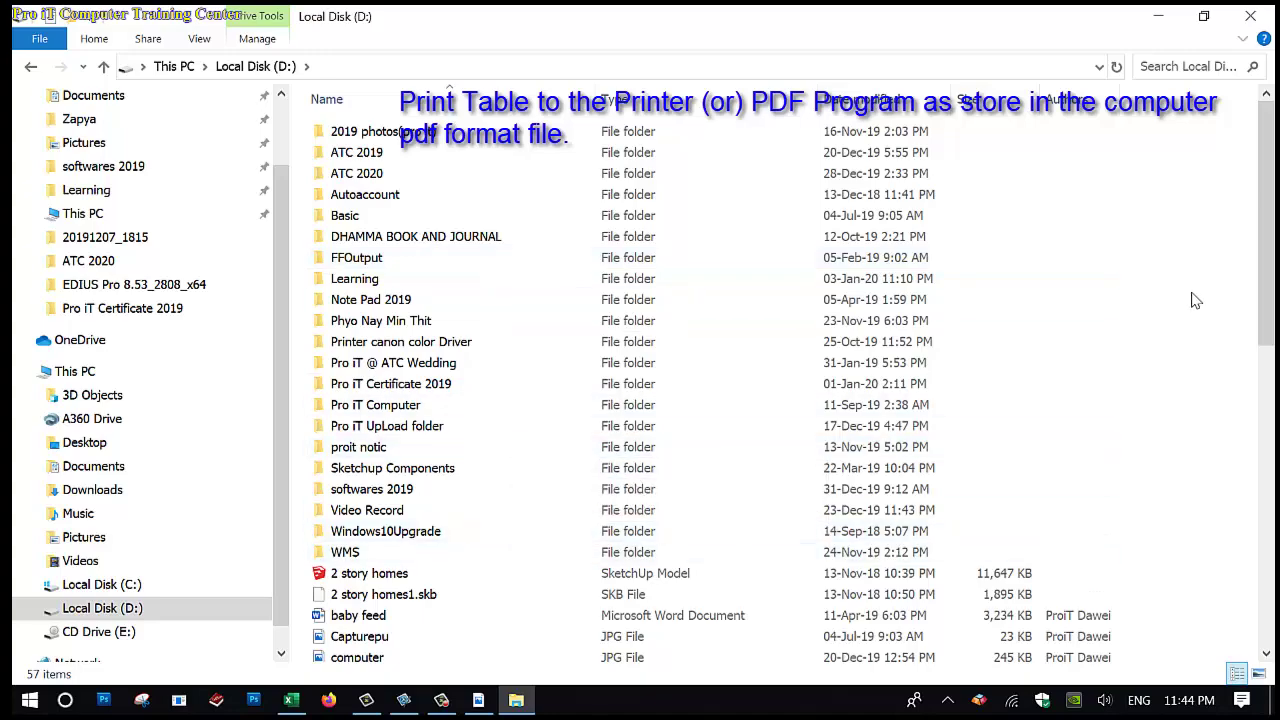
pyautogui.scroll(-2, 1250, 250)
pyautogui.scroll(-2, 1250, 250)
pyautogui.scroll(-3, 1150, 260)
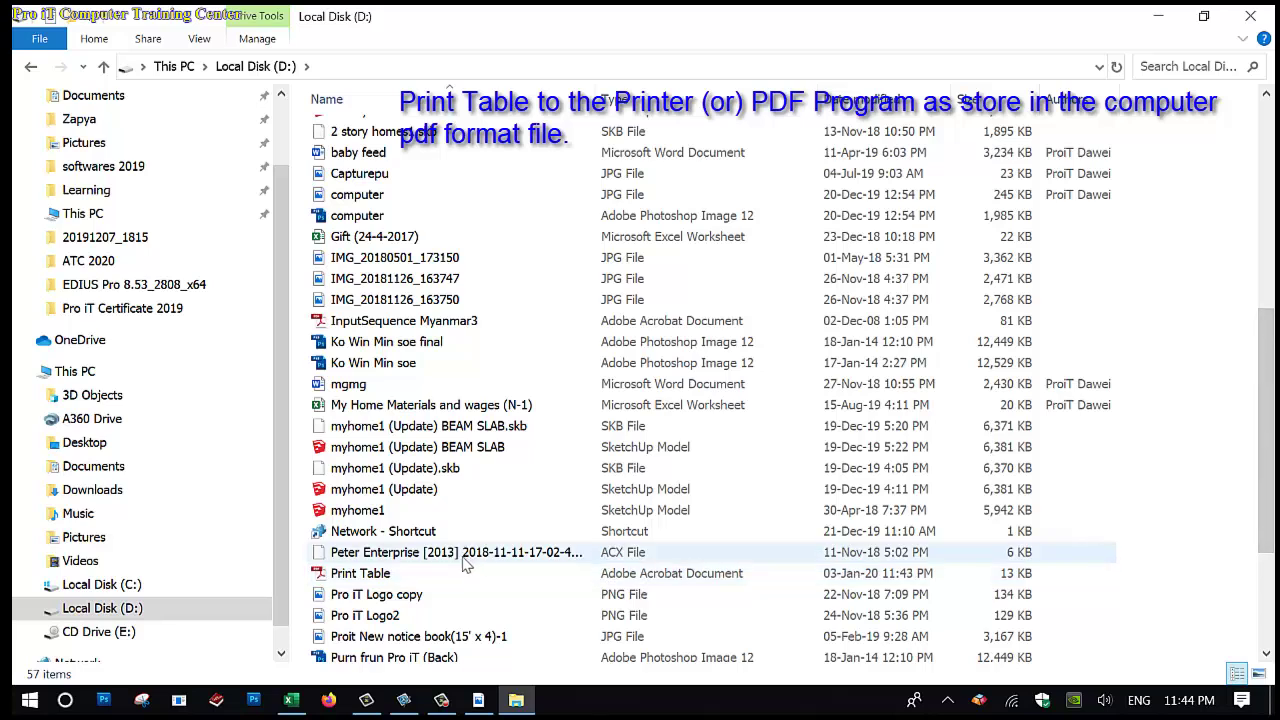
pyautogui.click(460, 572)
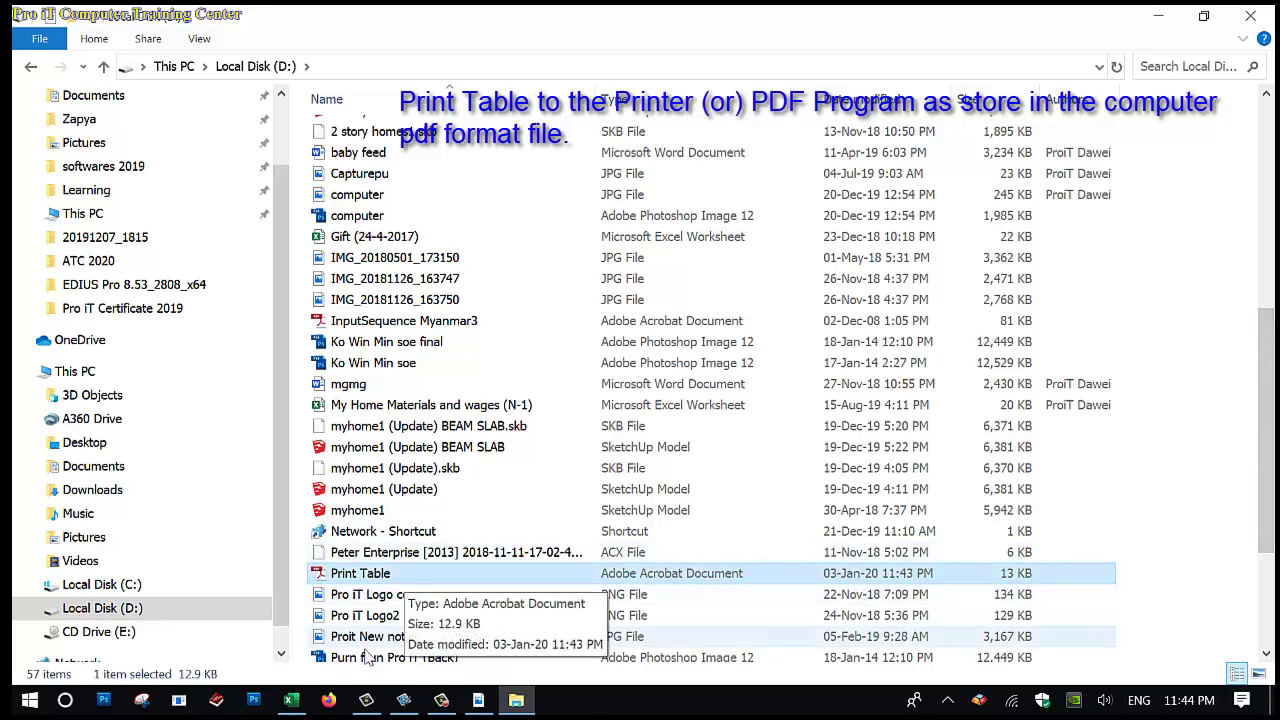
# Step: Scroll through both pages of Print Table.pdf in Adobe Reader, then switch back to Excel
pyautogui.click(488, 704)
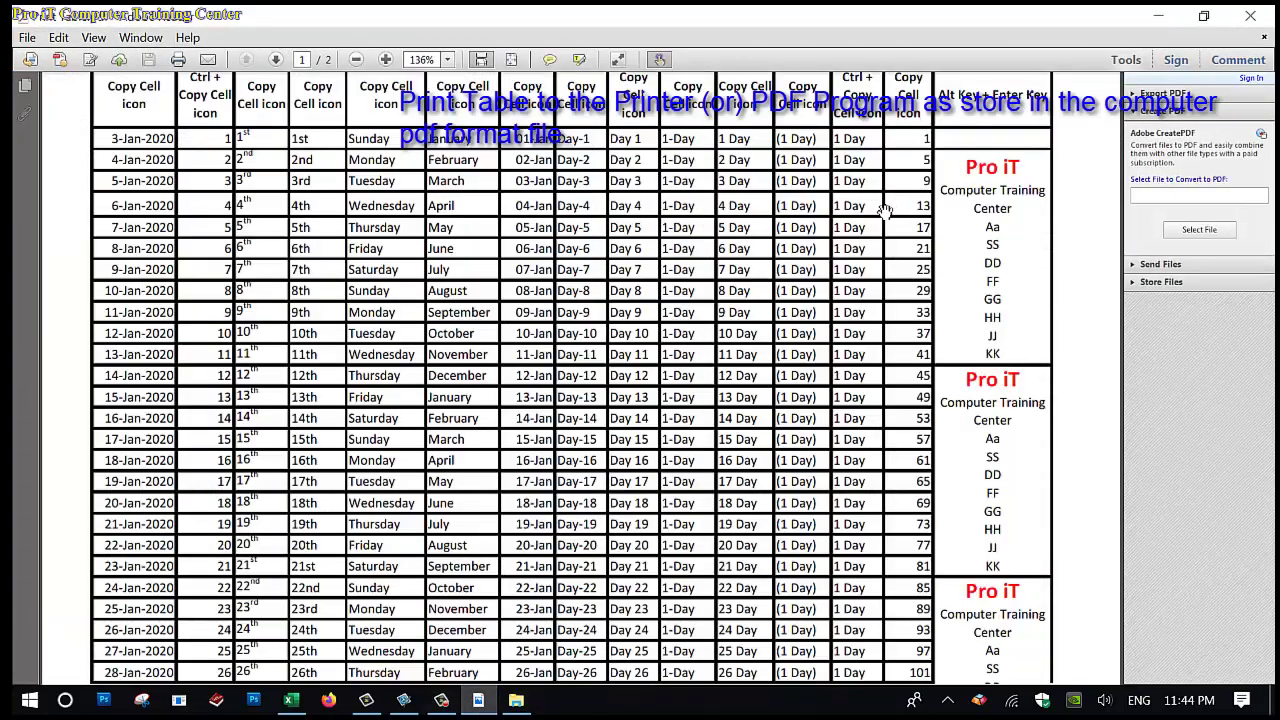
pyautogui.scroll(-2, 885, 210)
pyautogui.scroll(-2, 491, 371)
pyautogui.scroll(-4, 555, 335)
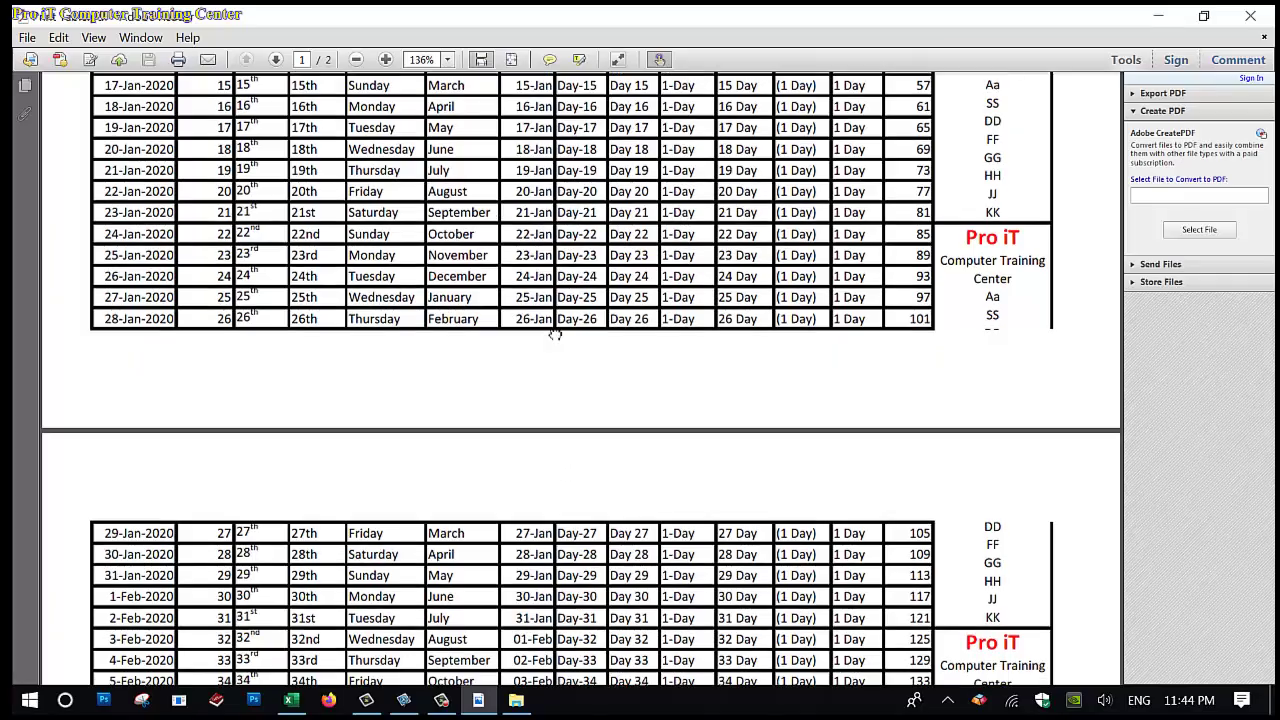
pyautogui.scroll(-5, 560, 330)
pyautogui.scroll(-5, 580, 300)
pyautogui.scroll(-2, 597, 276)
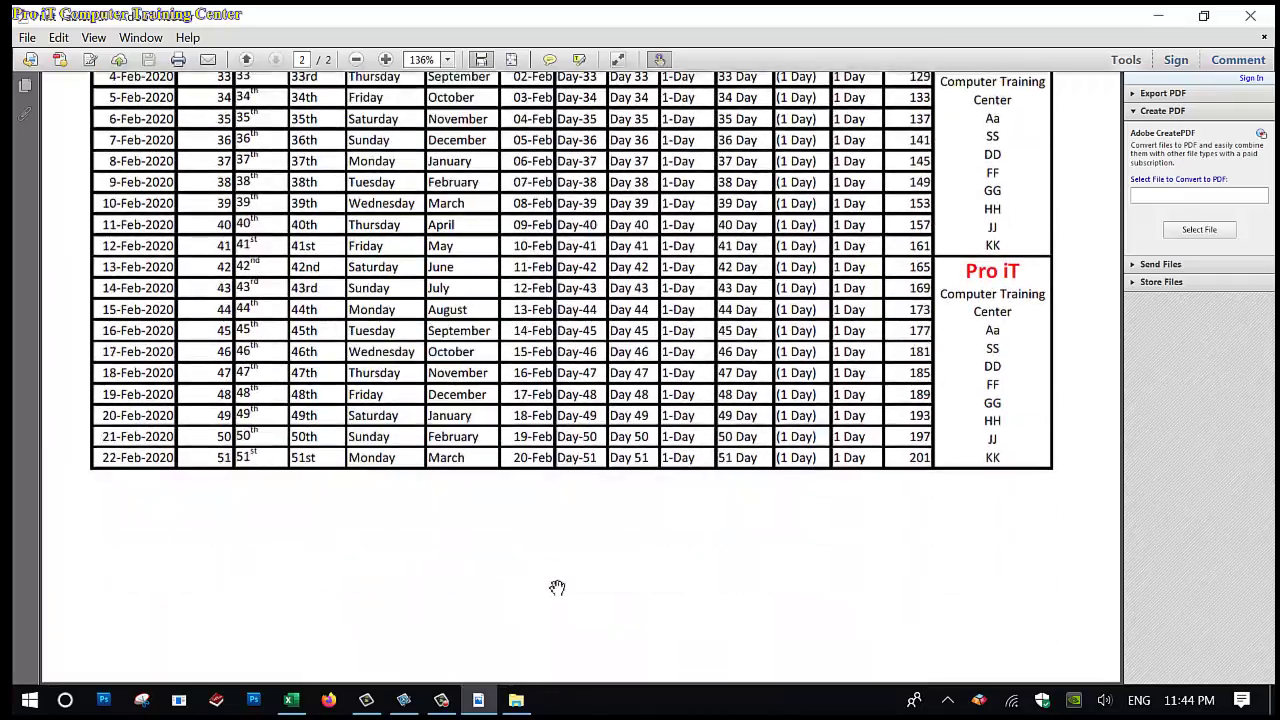
pyautogui.scroll(4, 578, 520)
pyautogui.scroll(6, 566, 314)
pyautogui.scroll(6, 585, 400)
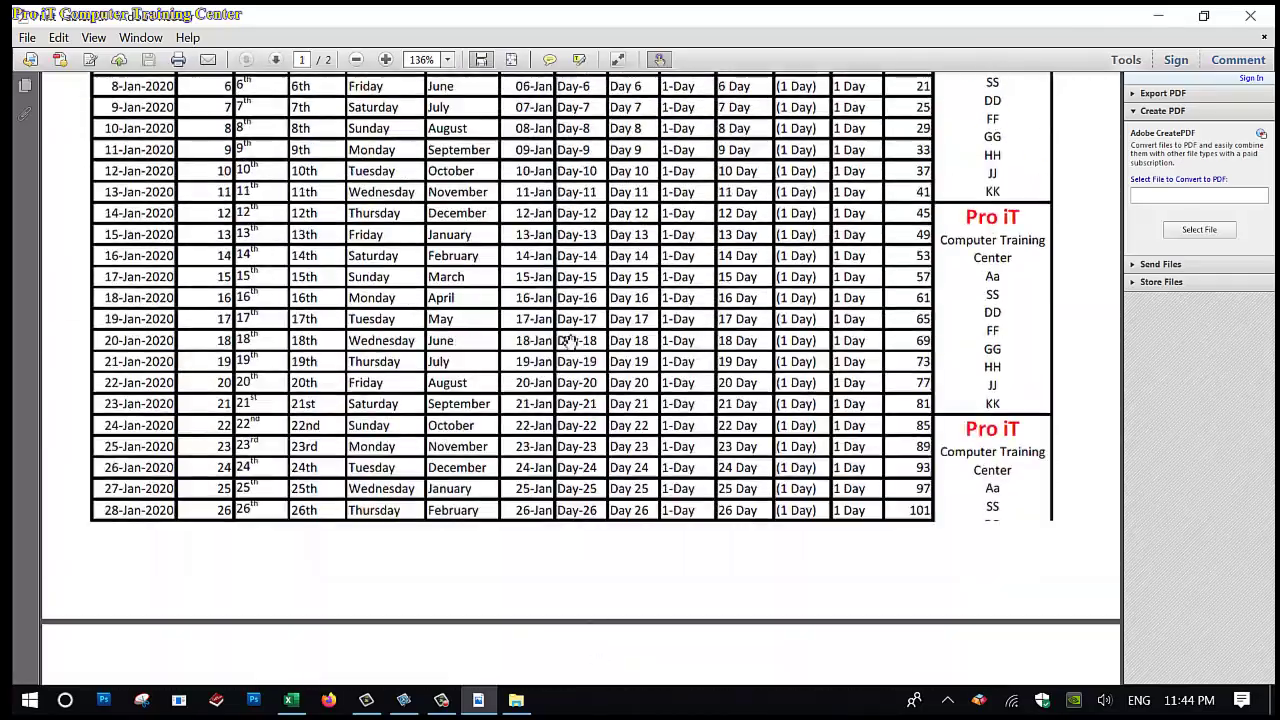
pyautogui.scroll(5, 597, 484)
pyautogui.scroll(1, 620, 607)
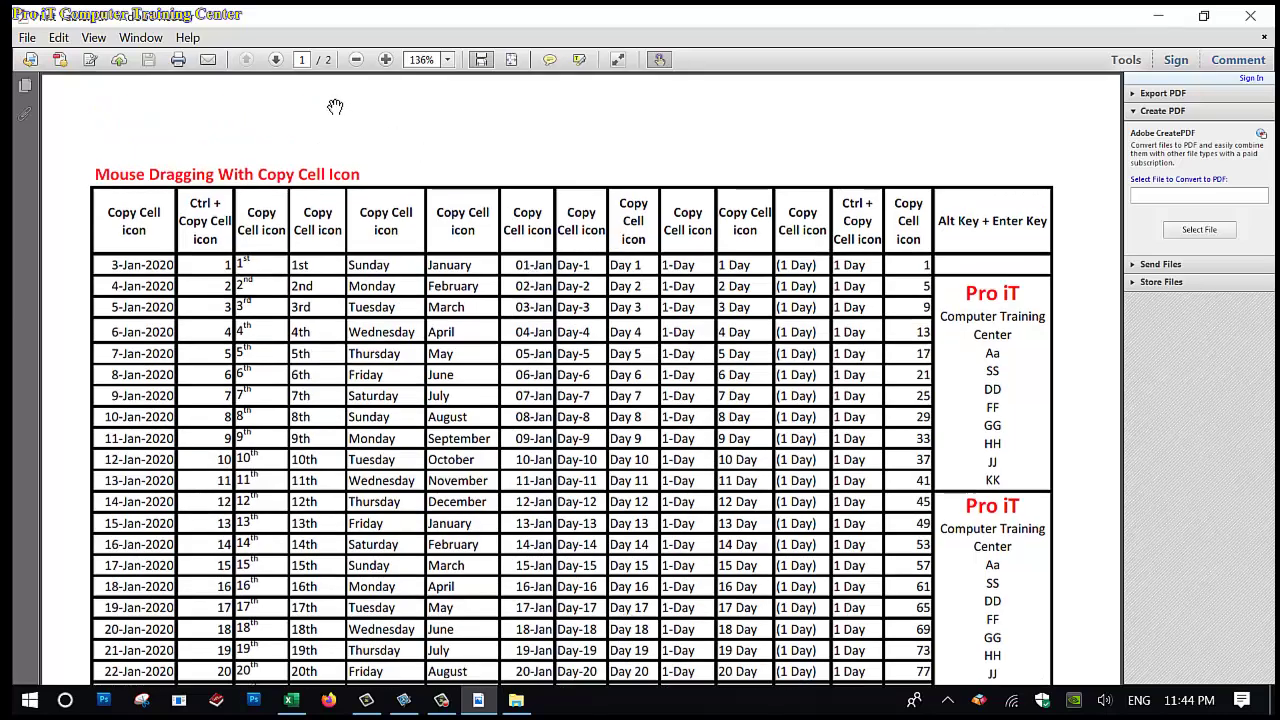
pyautogui.click(292, 702)
# Step: Switch the Books sheet from Page Break Preview back to Normal view
pyautogui.scroll(-3, 766, 406)
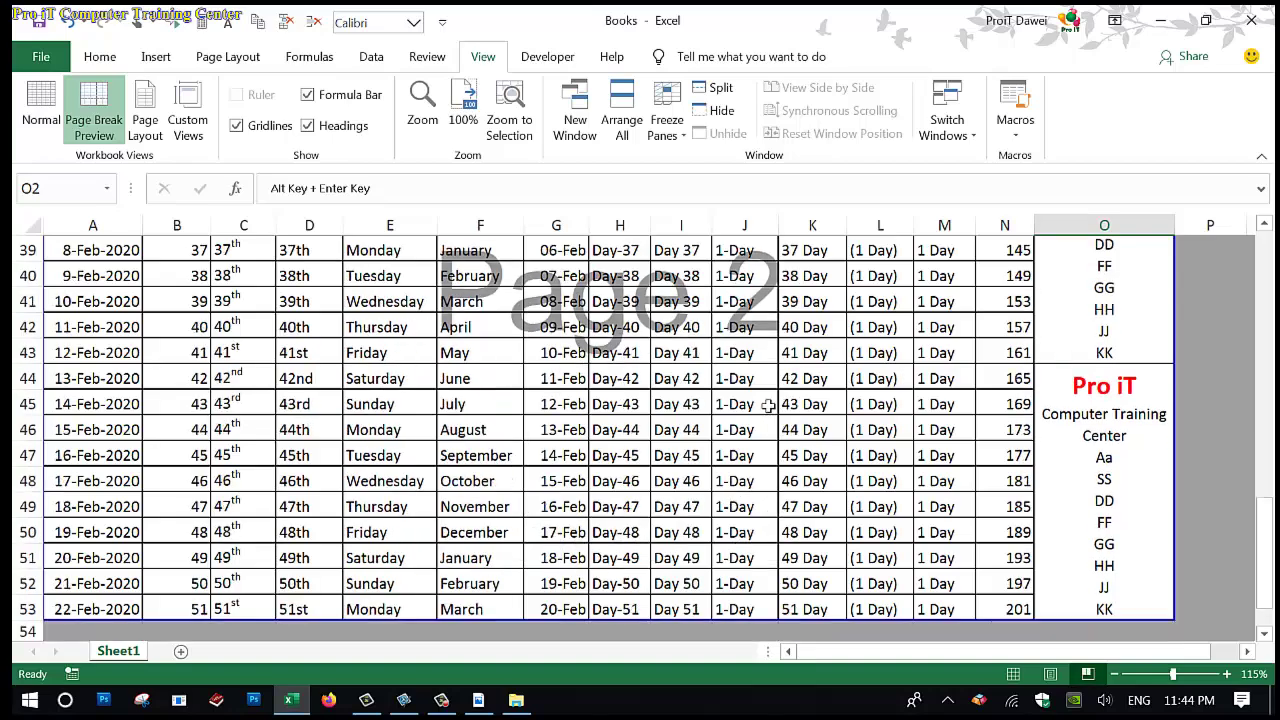
pyautogui.scroll(-5, 766, 406)
pyautogui.scroll(3, 767, 404)
pyautogui.scroll(2, 767, 404)
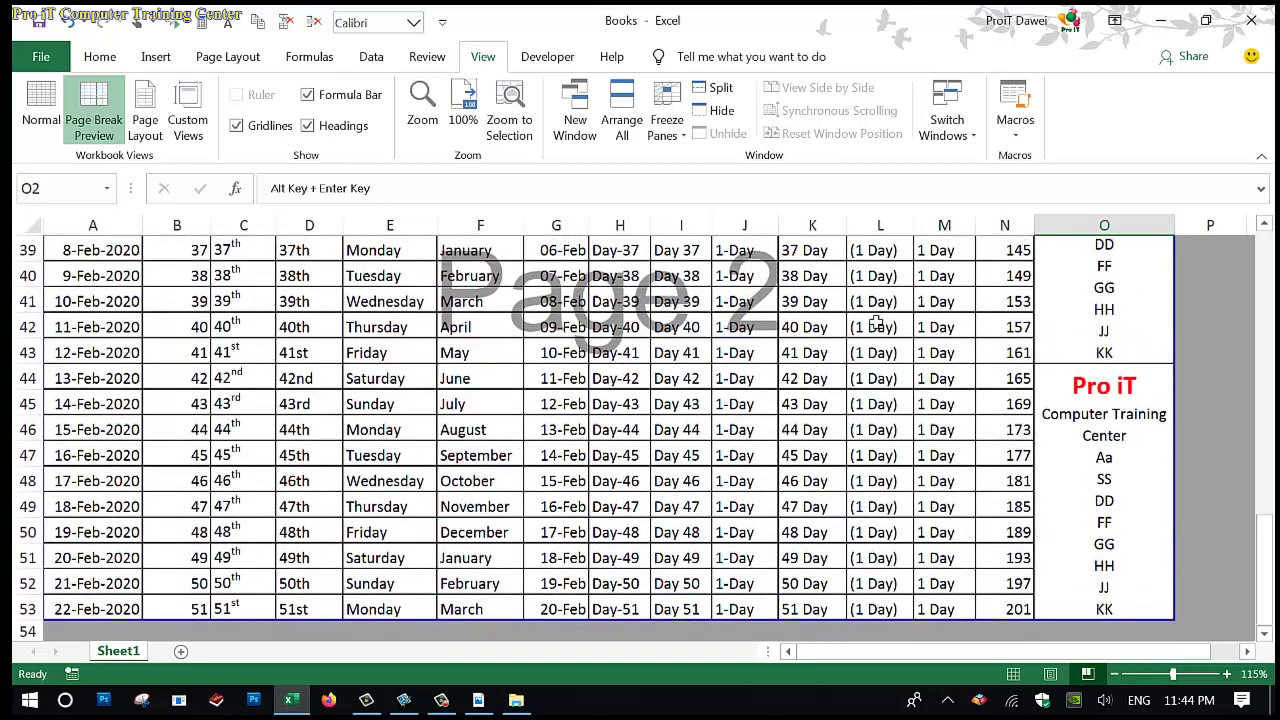
pyautogui.scroll(10, 930, 382)
pyautogui.scroll(3, 930, 382)
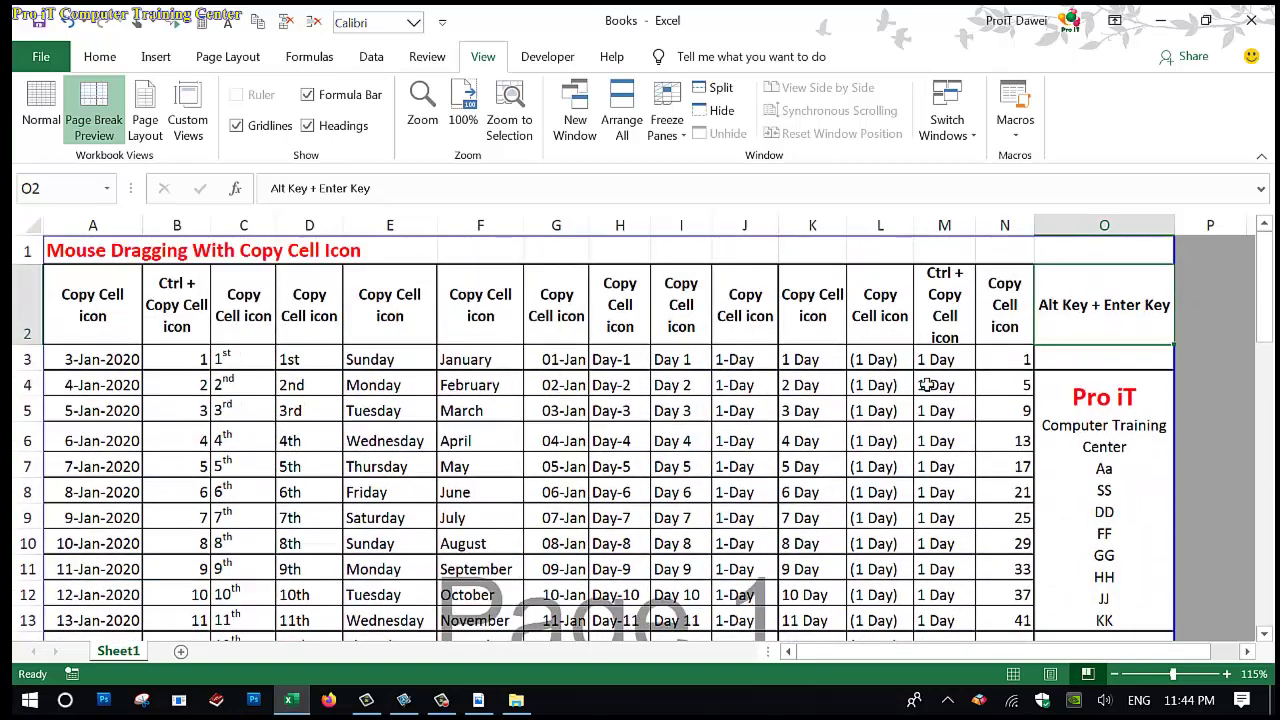
pyautogui.scroll(-6, 930, 384)
pyautogui.scroll(-5, 930, 384)
pyautogui.scroll(-3, 930, 382)
pyautogui.scroll(-2, 930, 380)
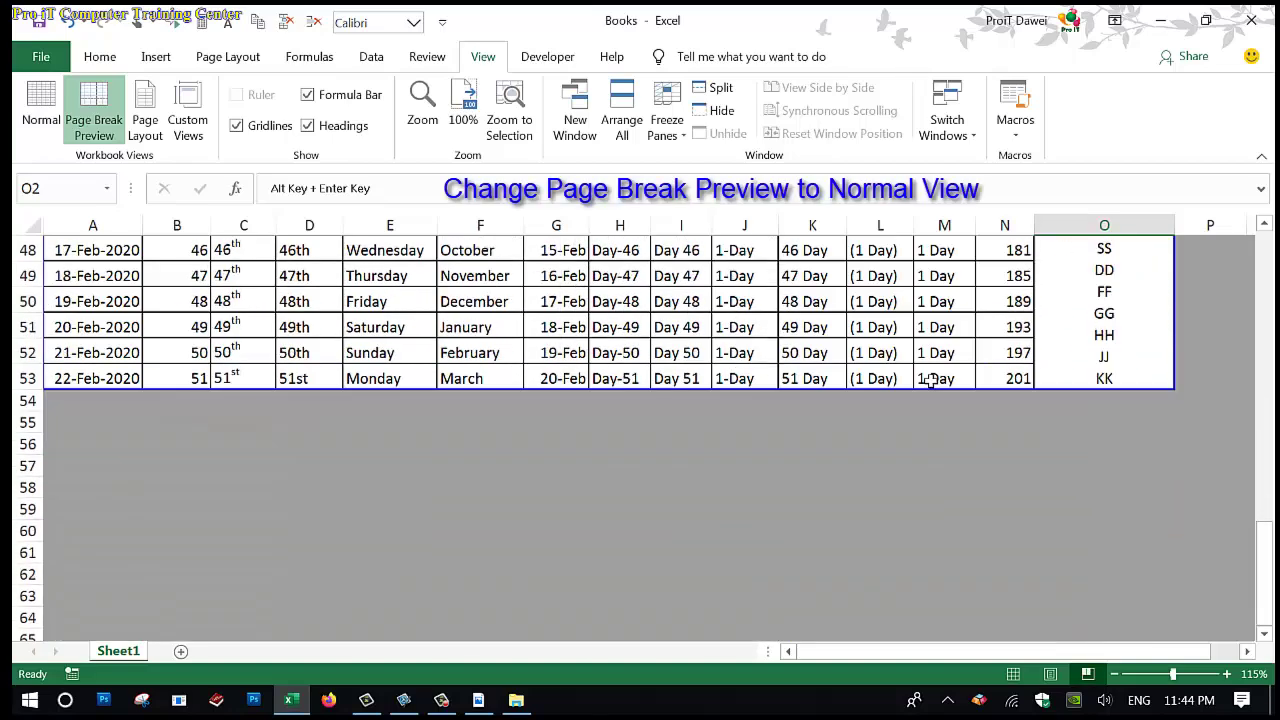
pyautogui.scroll(1, 716, 491)
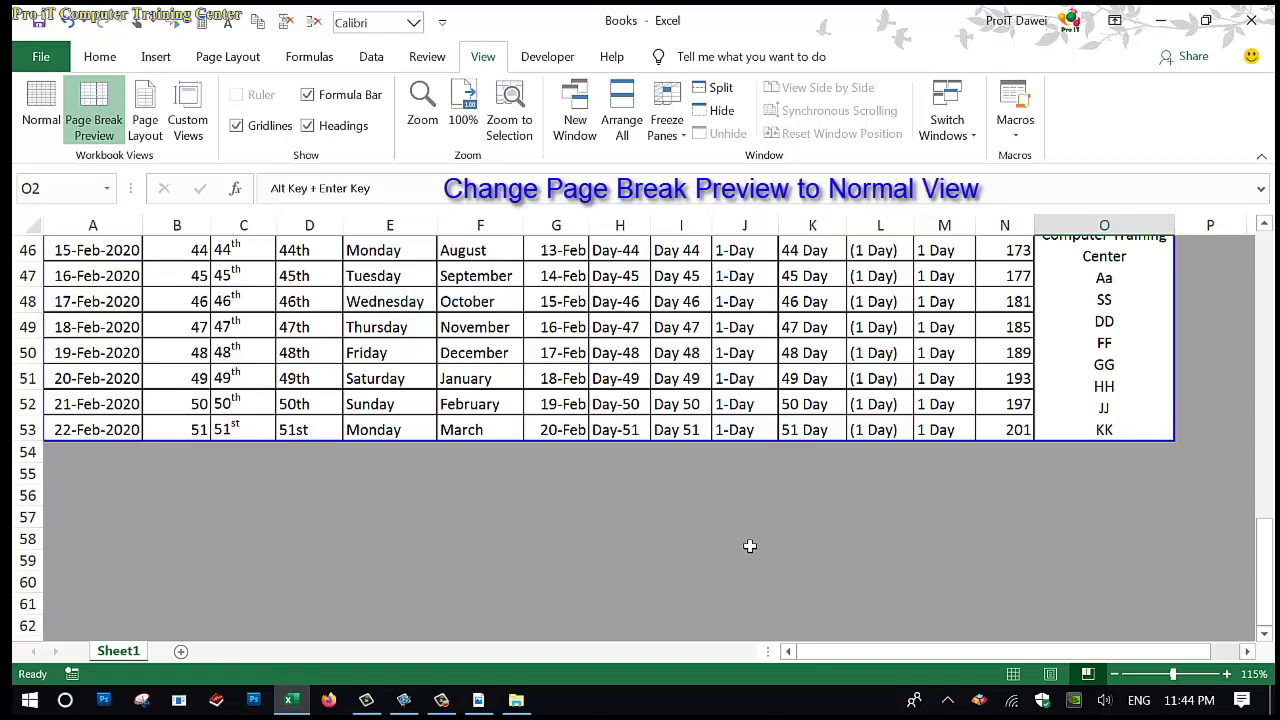
pyautogui.scroll(3, 749, 543)
pyautogui.scroll(-1, 749, 543)
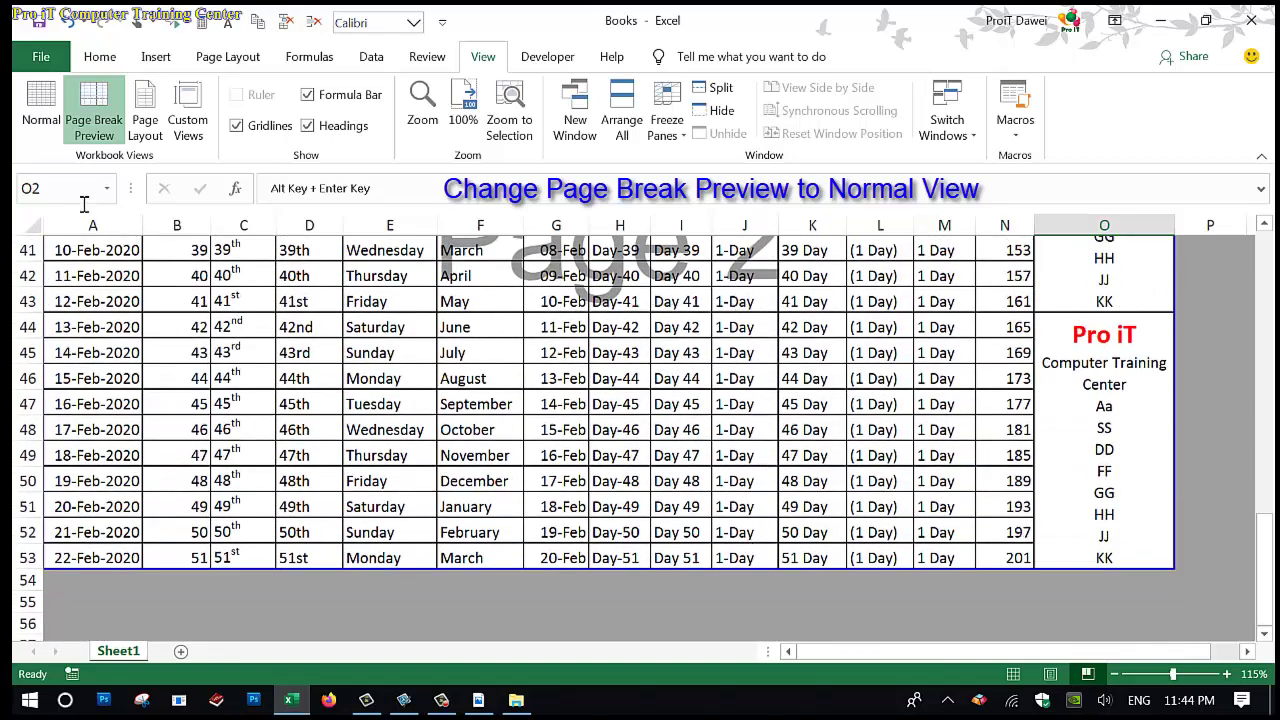
pyautogui.click(41, 103)
# Step: Scroll to the top of the sheet and stop the screen recording
pyautogui.scroll(4, 534, 388)
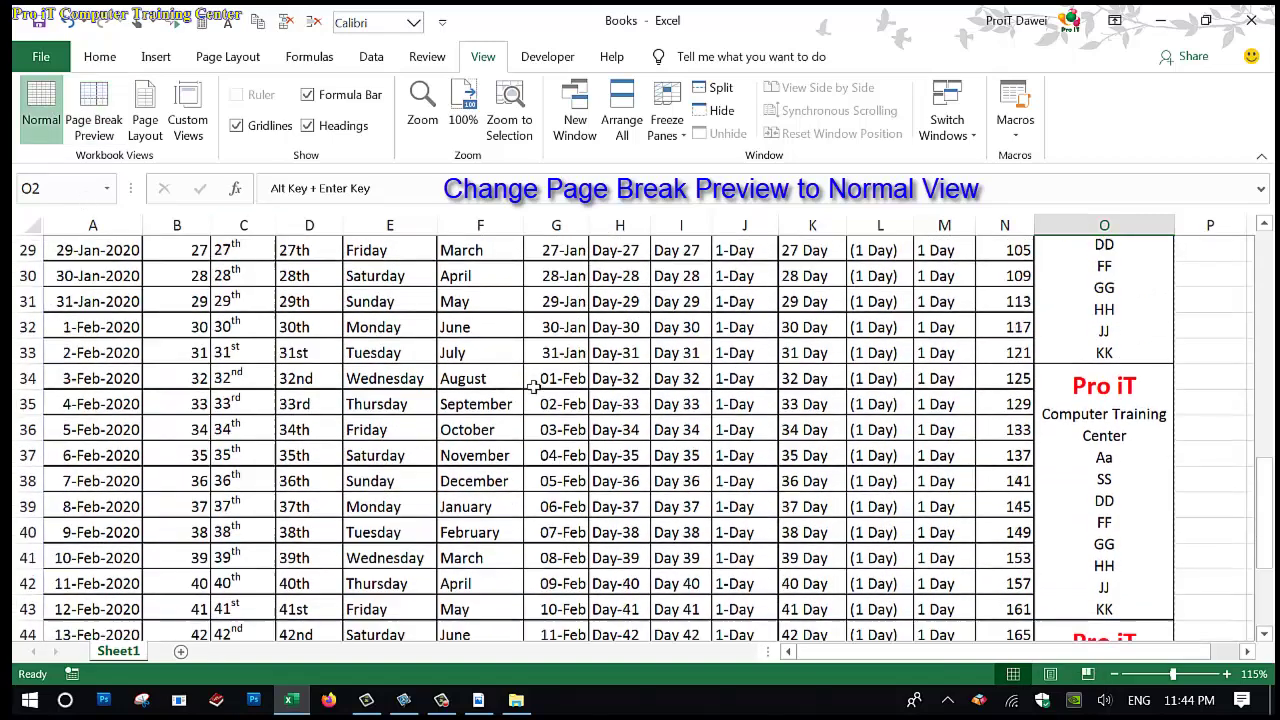
pyautogui.scroll(4, 534, 388)
pyautogui.scroll(5, 534, 388)
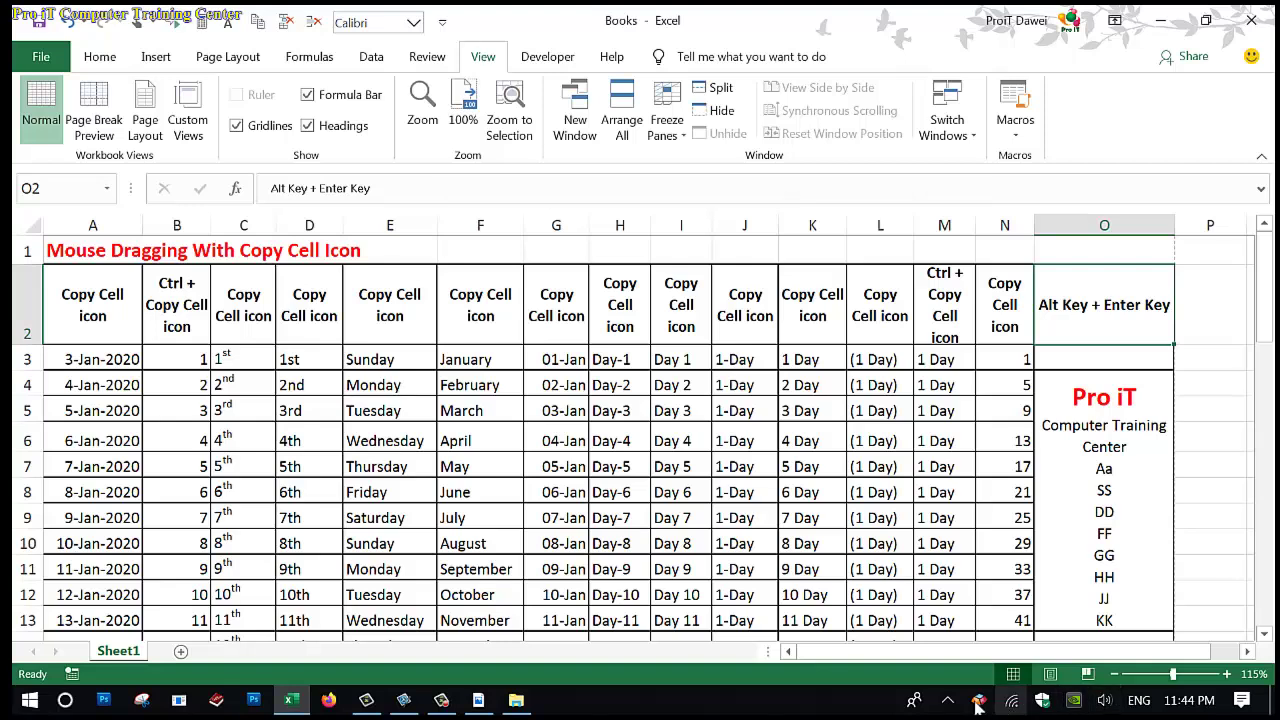
pyautogui.click(441, 700)
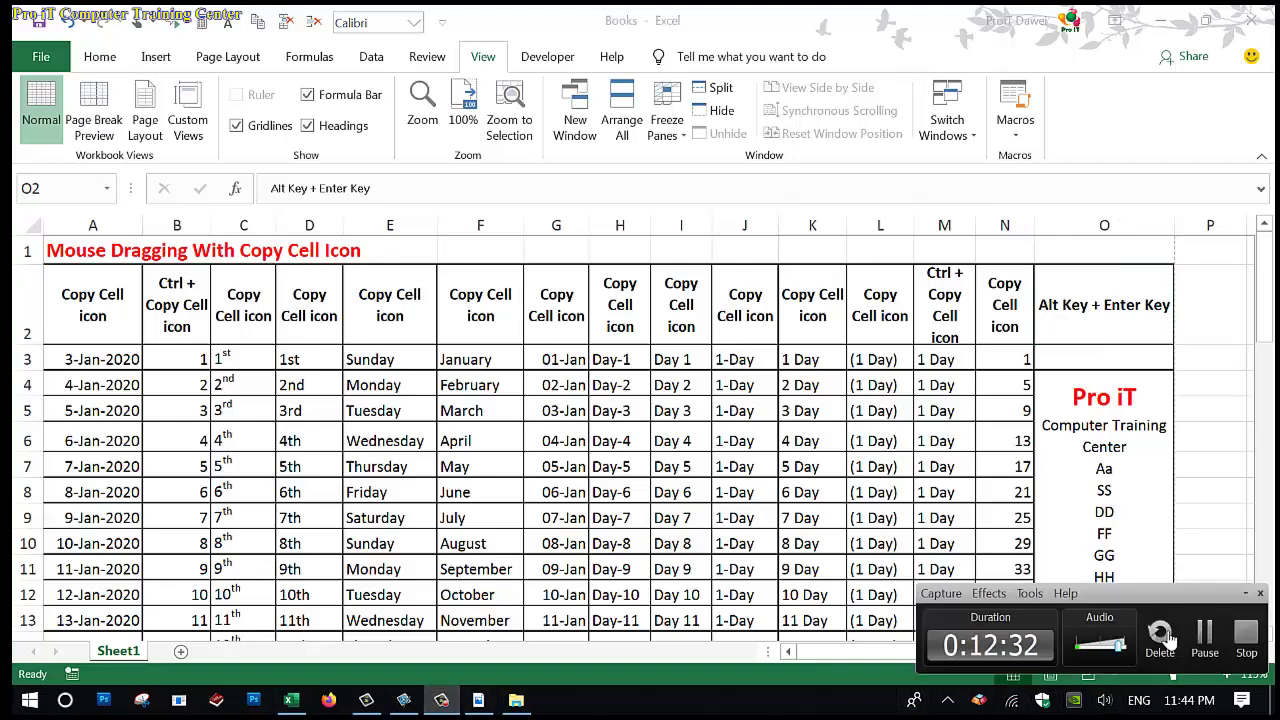
pyautogui.click(1240, 640)
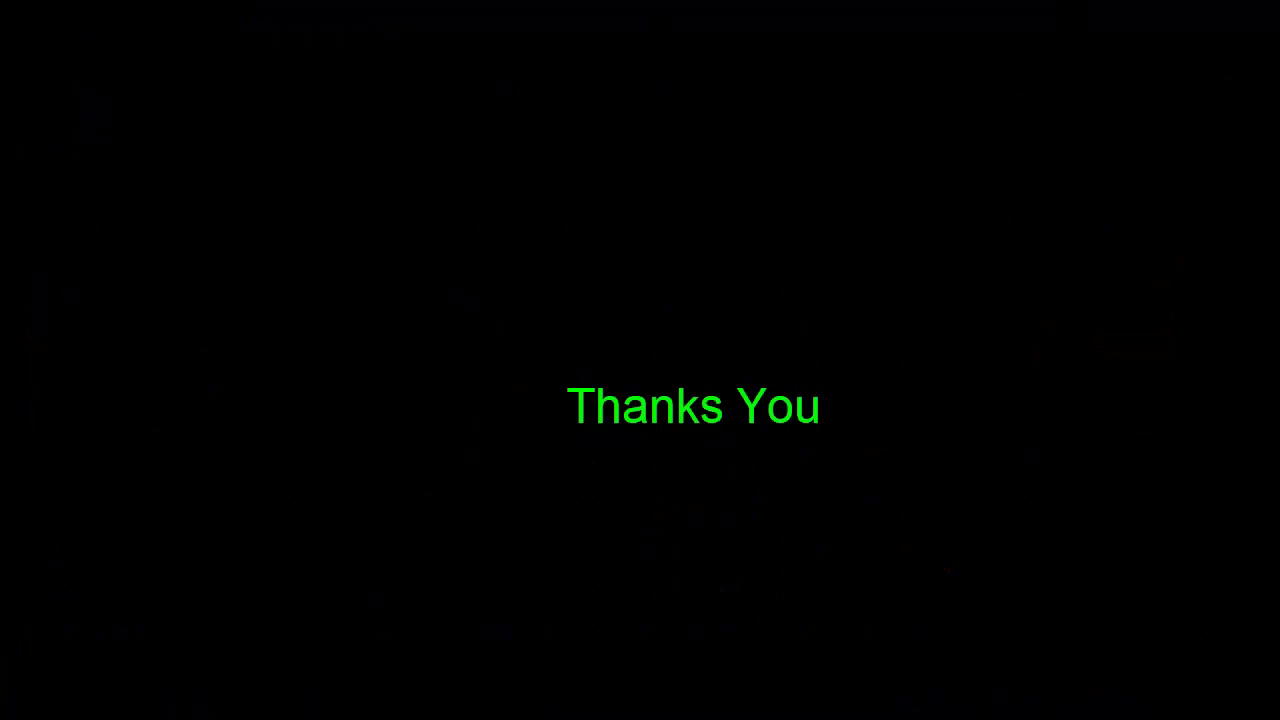